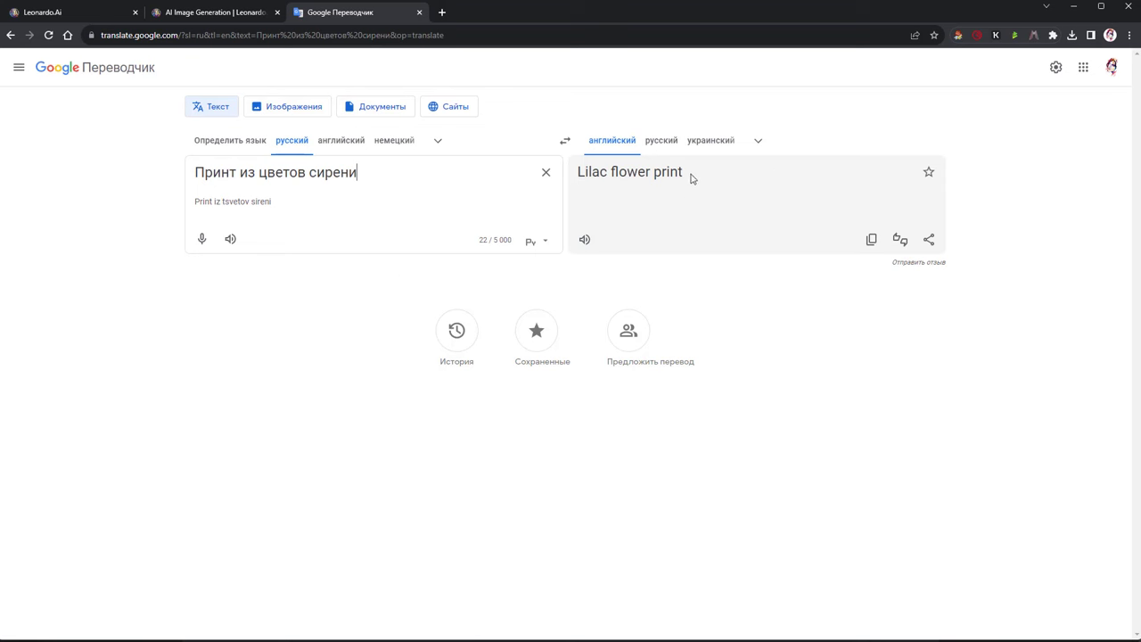
- Copy the English translation 'Lilac flower print' and minimize the browser
{"action": "left_click_drag", "start_coordinate": [691, 173], "coordinate": [575, 183]}
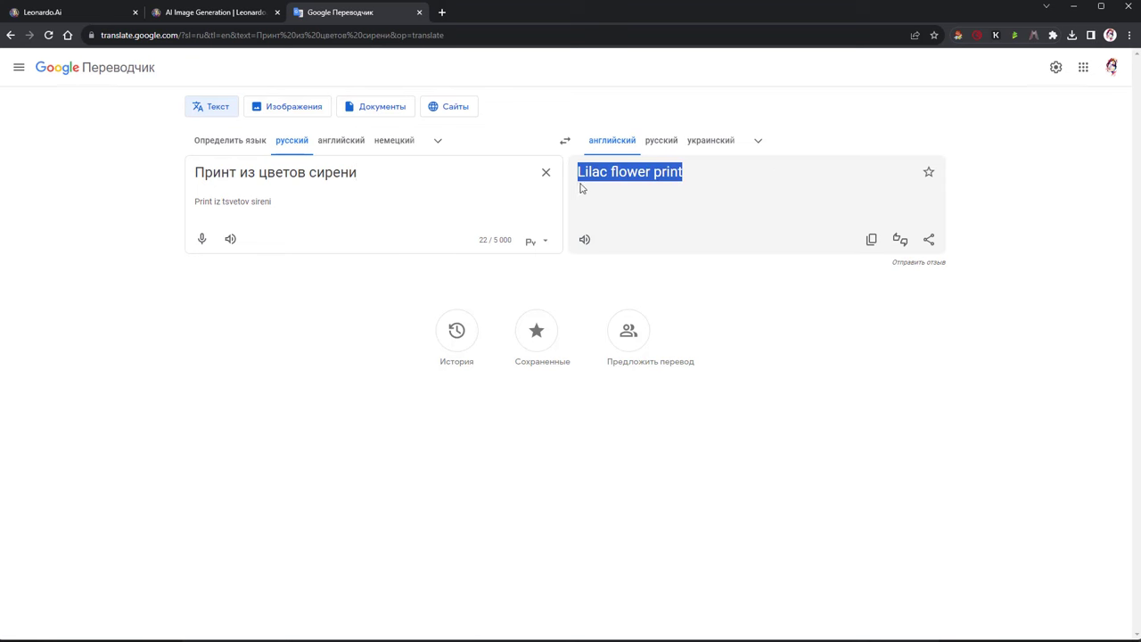
{"action": "left_click", "coordinate": [1073, 6]}
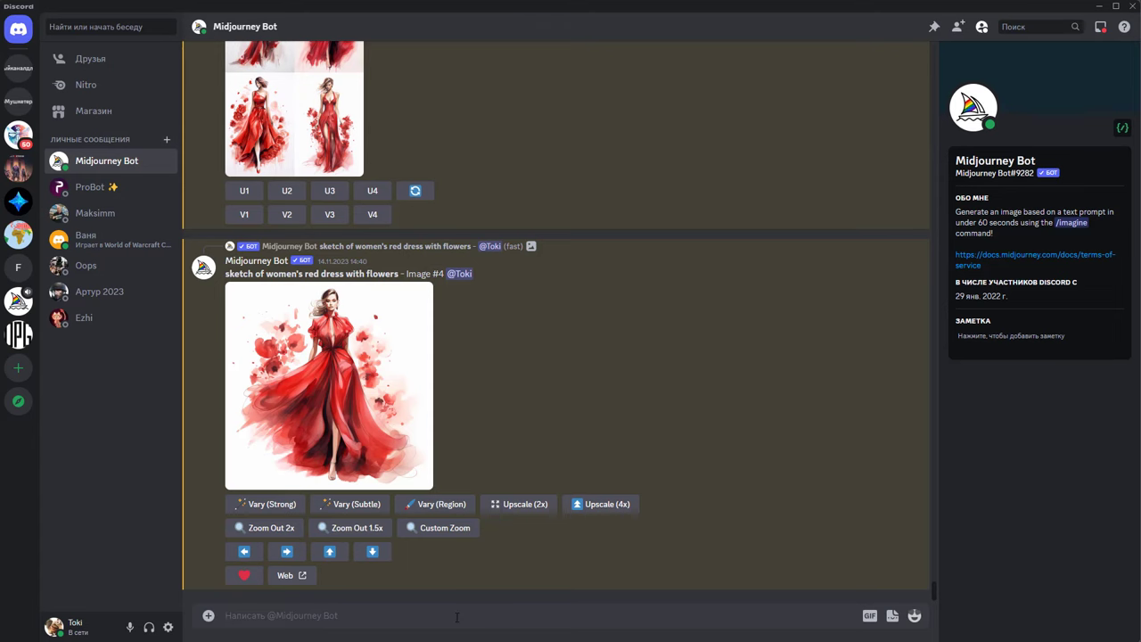
- Send Midjourney the /imagine prompt 'Lilac flower print --tile'
{"action": "type", "text": "/"}
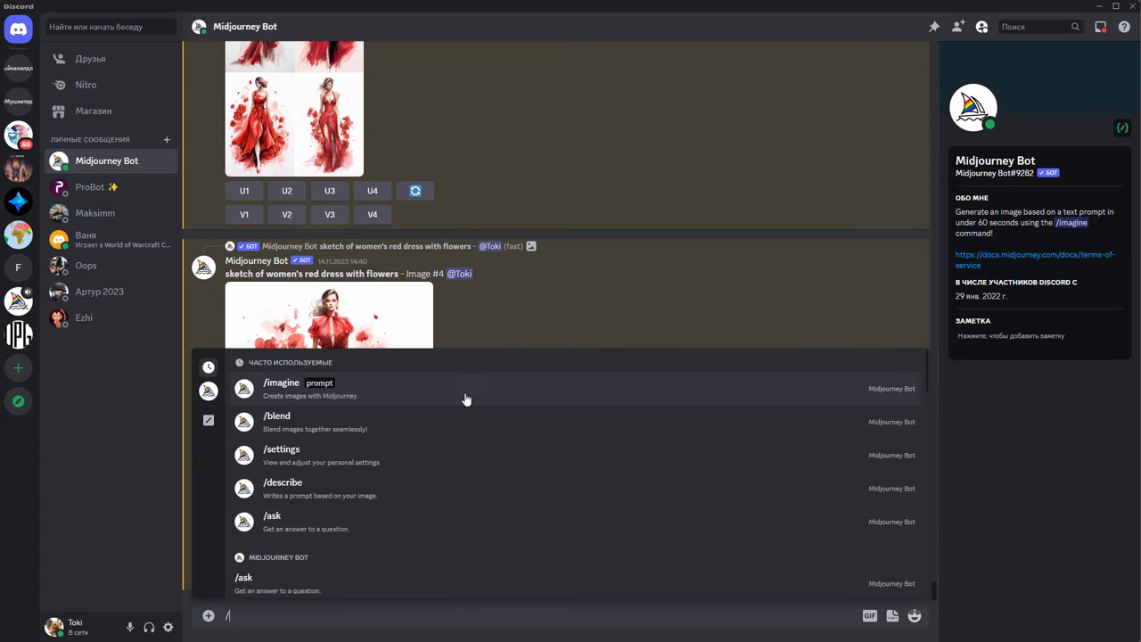
{"action": "left_click", "coordinate": [465, 400]}
{"action": "type", "text": "Lilac flower print"}
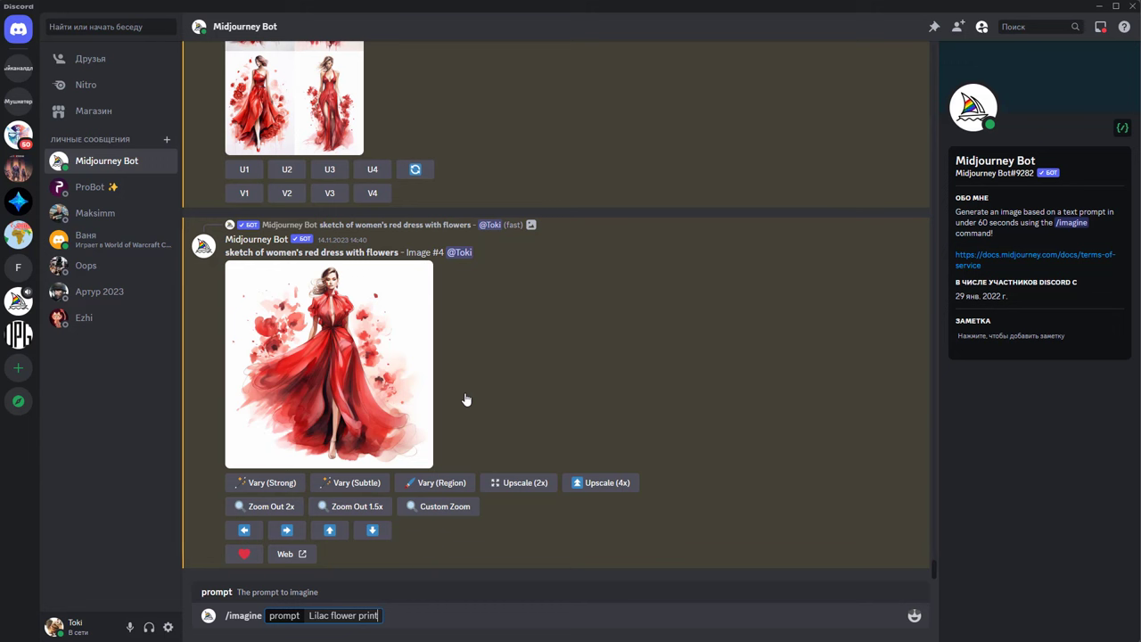
{"action": "type", "text": "--"}
{"action": "type", "text": "ещду"}
{"action": "key", "text": "BackSpace"}
{"action": "key", "text": "BackSpace"}
{"action": "key", "text": "BackSpace"}
{"action": "key", "text": "BackSpace"}
{"action": "type", "text": "tile"}
{"action": "key", "text": "Return"}
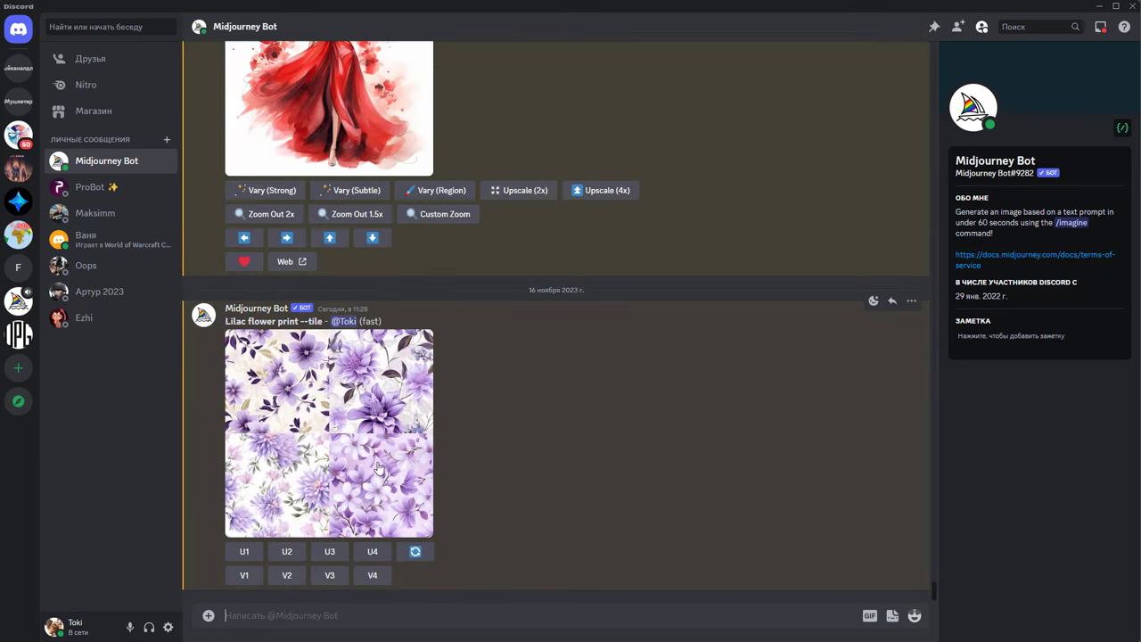
- View the finished four-image lilac pattern grid full size, then close the viewer
{"action": "left_click", "coordinate": [363, 450]}
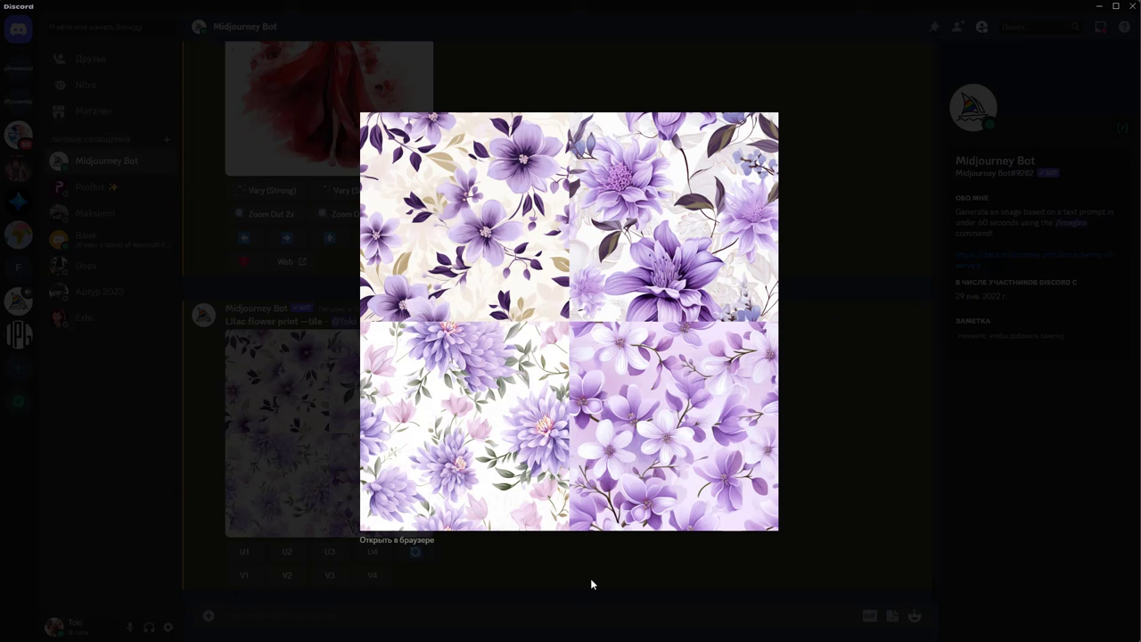
{"action": "left_click", "coordinate": [533, 570]}
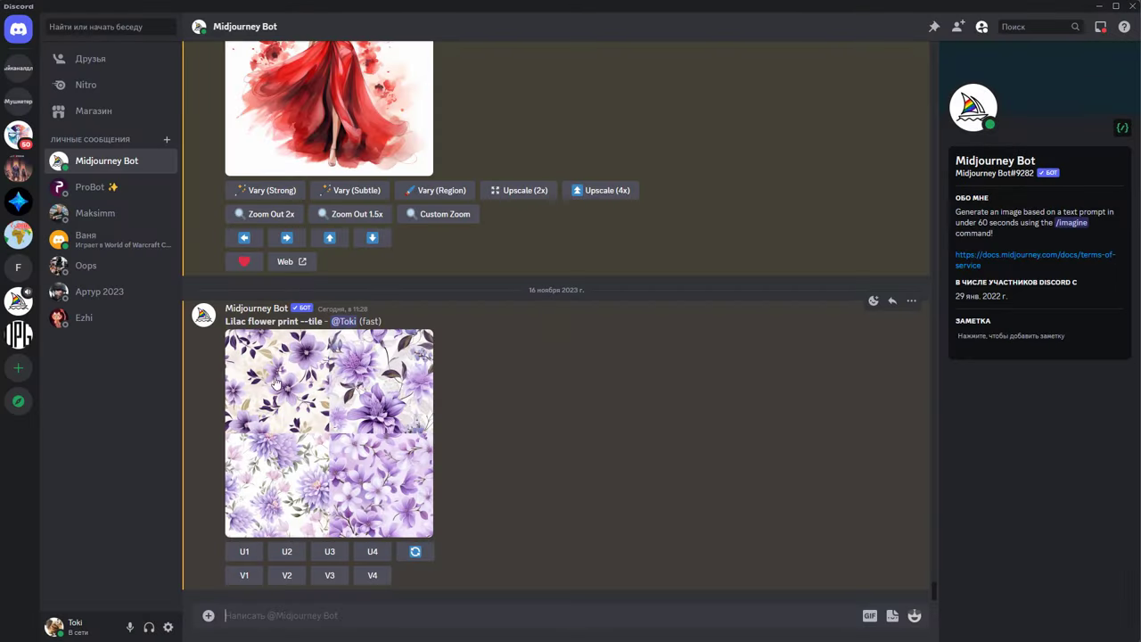
- Upscale the third lilac pattern (U3) and save the image to the Desktop
{"action": "left_click", "coordinate": [329, 551]}
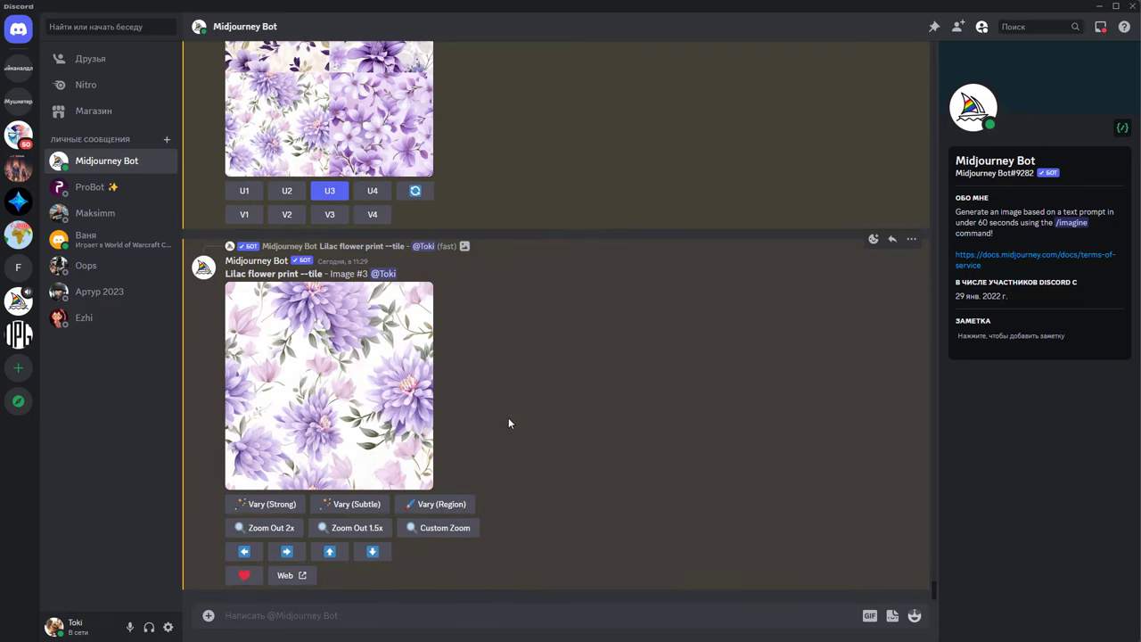
{"action": "left_click", "coordinate": [357, 366]}
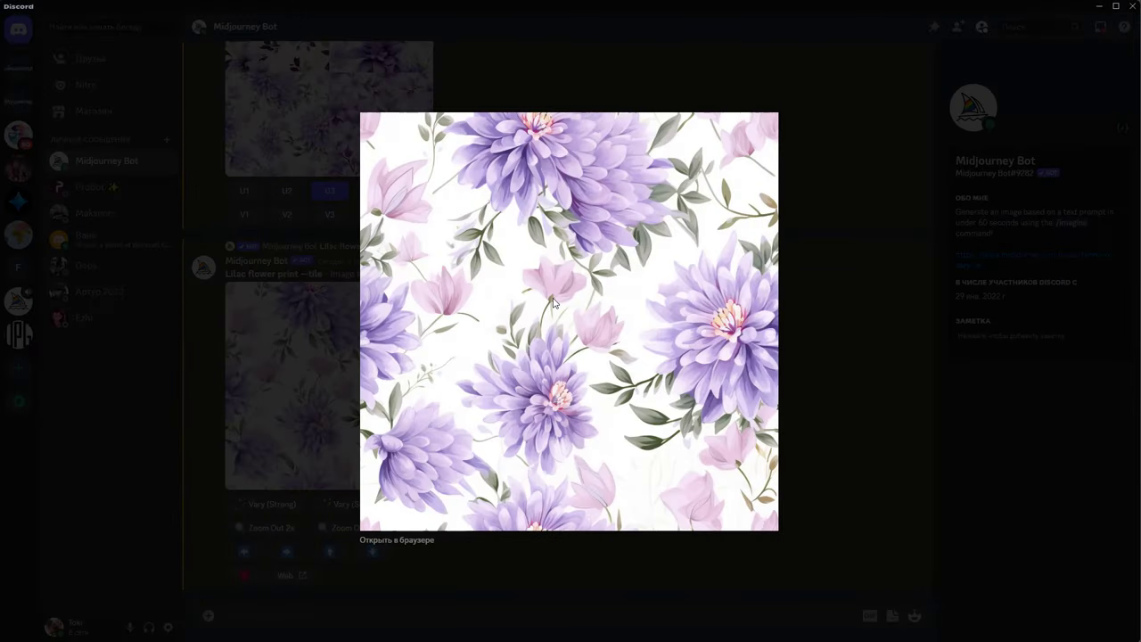
{"action": "right_click", "coordinate": [553, 300]}
{"action": "left_click", "coordinate": [584, 332]}
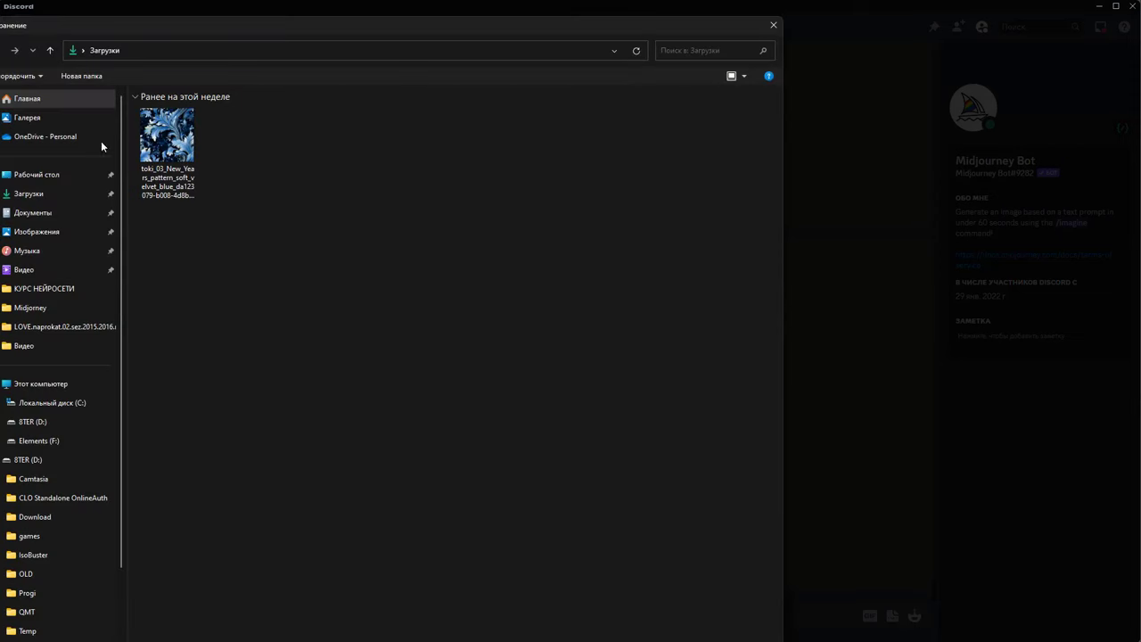
{"action": "left_click", "coordinate": [40, 175]}
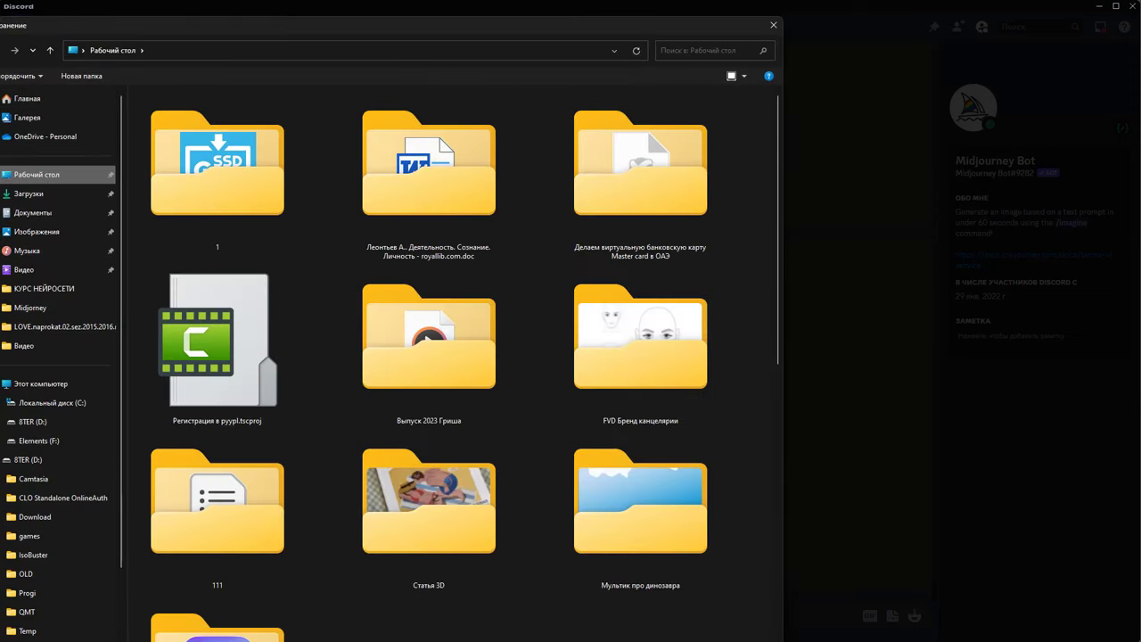
{"action": "key", "text": "Return"}
{"action": "left_click", "coordinate": [815, 472]}
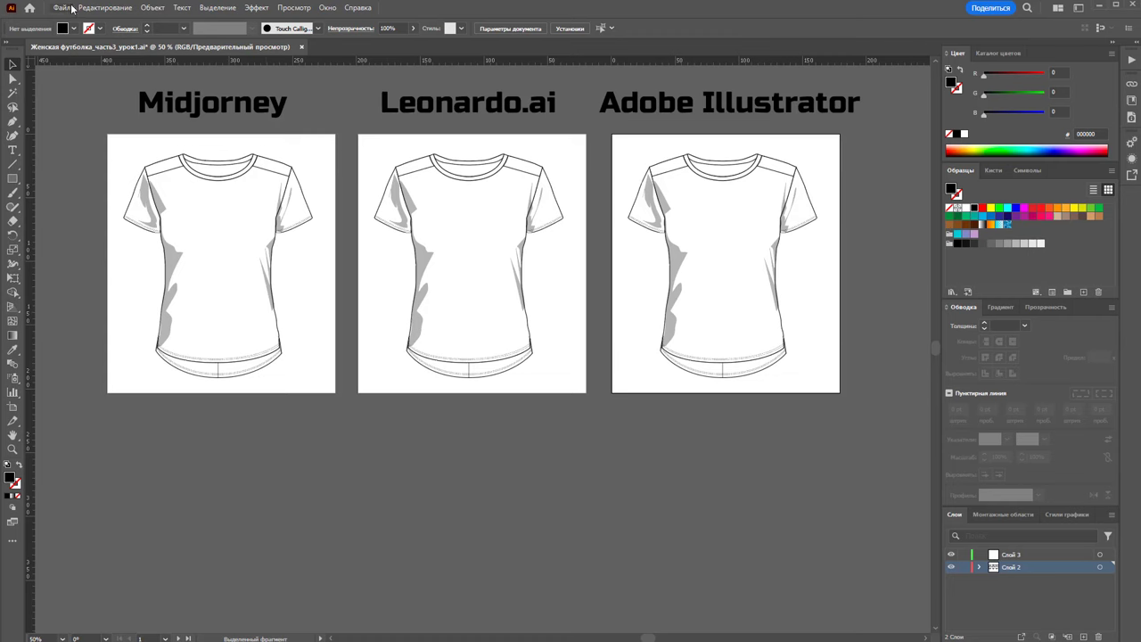
- Open the saved lilac flower print PNG from the Desktop in Illustrator
{"action": "left_click", "coordinate": [62, 8]}
{"action": "left_click", "coordinate": [86, 47]}
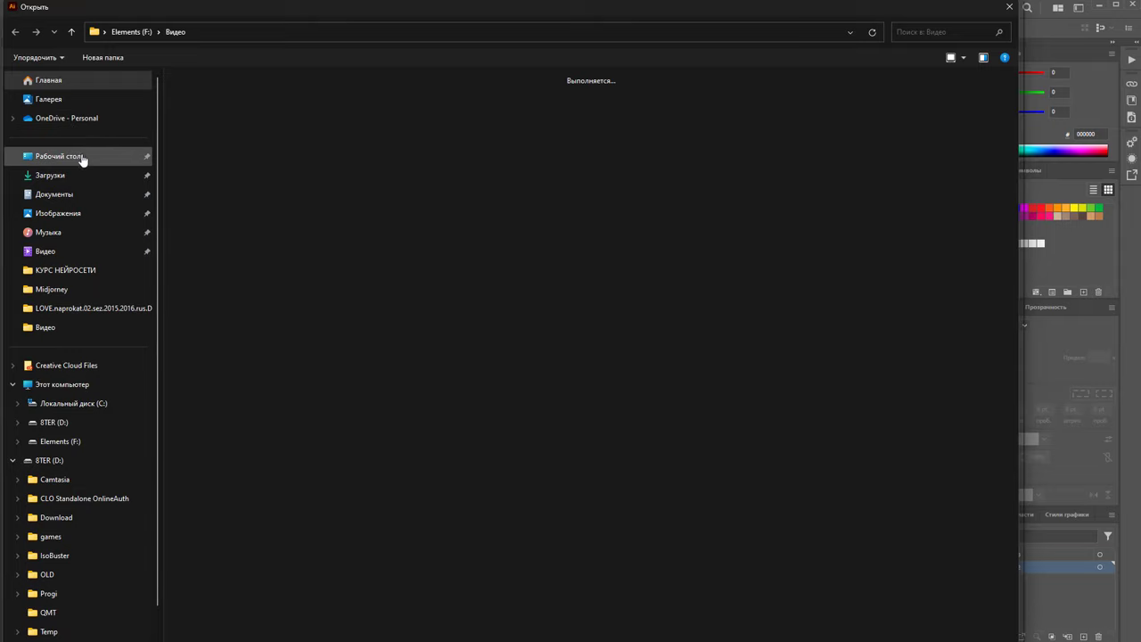
{"action": "left_click", "coordinate": [80, 158]}
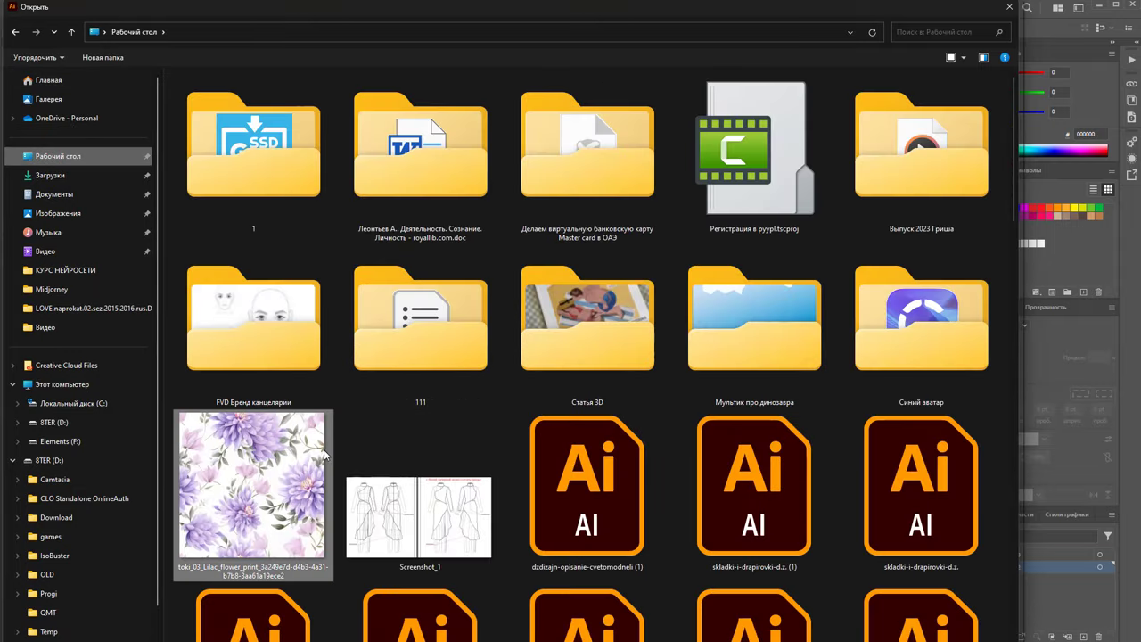
{"action": "left_click", "coordinate": [253, 486]}
{"action": "key", "text": "Return"}
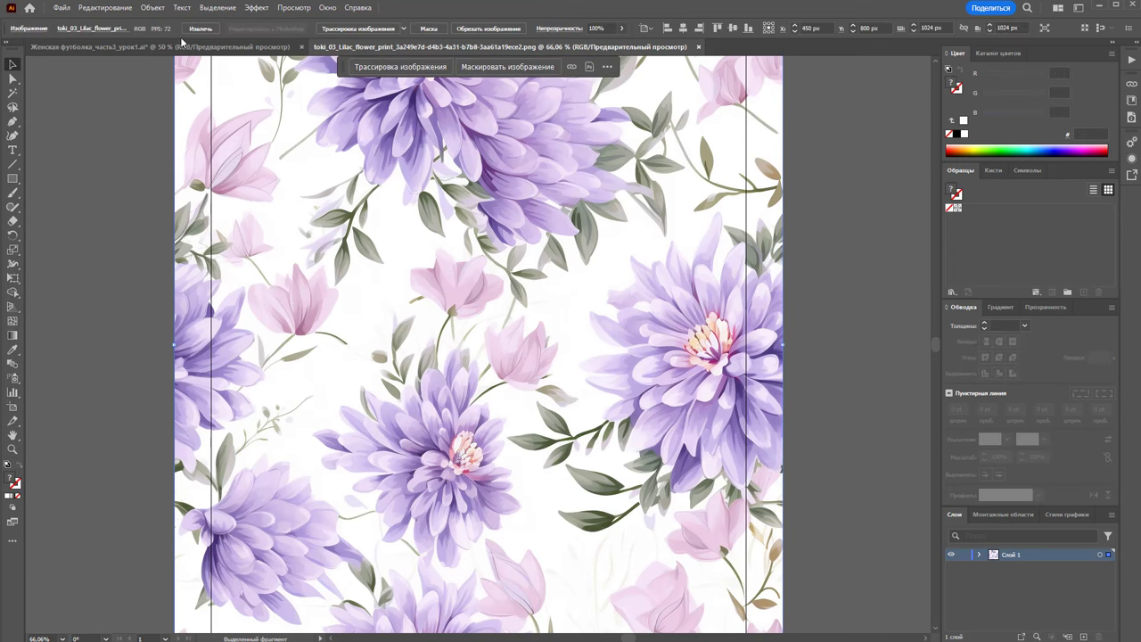
- Paste the lilac print into the mockup as a small square below the Midjourney T-shirt
{"action": "left_click", "coordinate": [155, 47]}
{"action": "key", "text": "ctrl+v"}
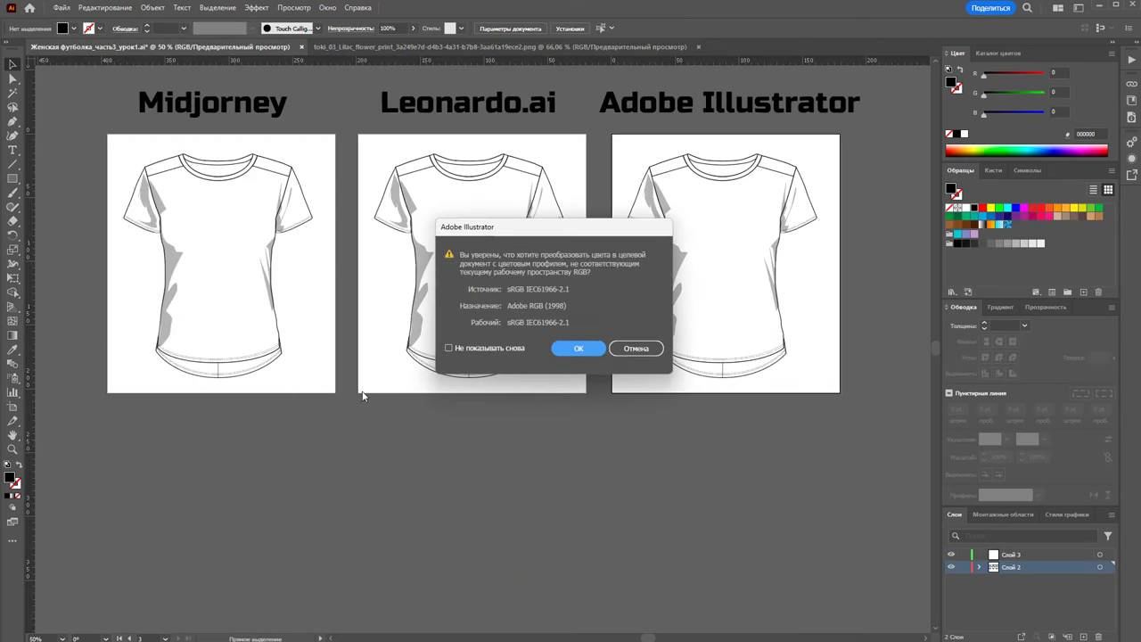
{"action": "left_click", "coordinate": [590, 350]}
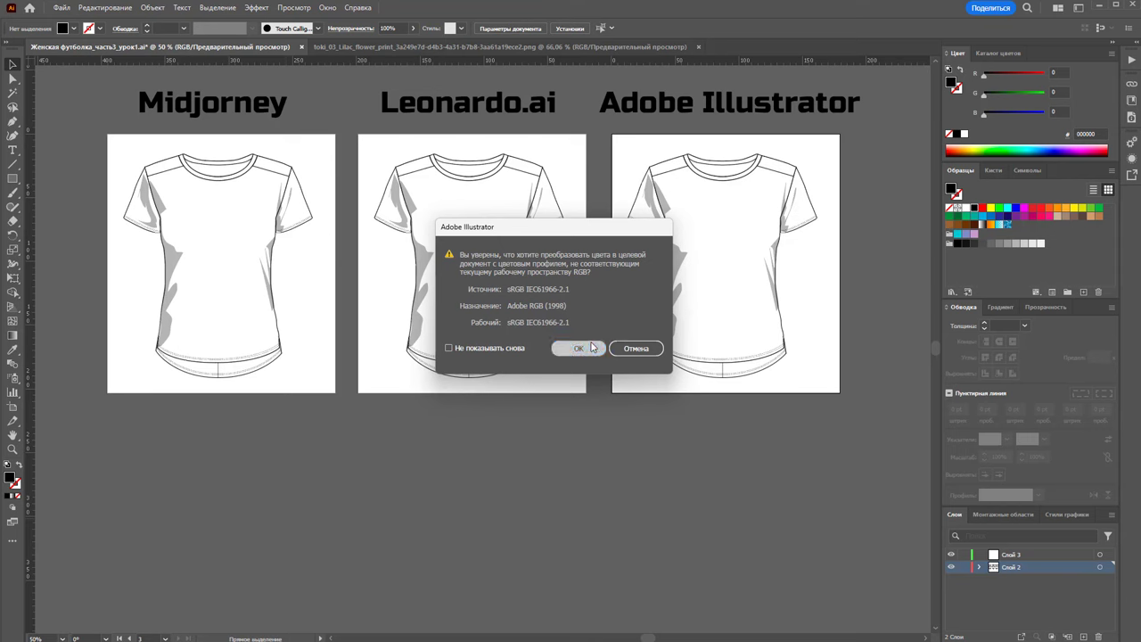
{"action": "key", "text": "v"}
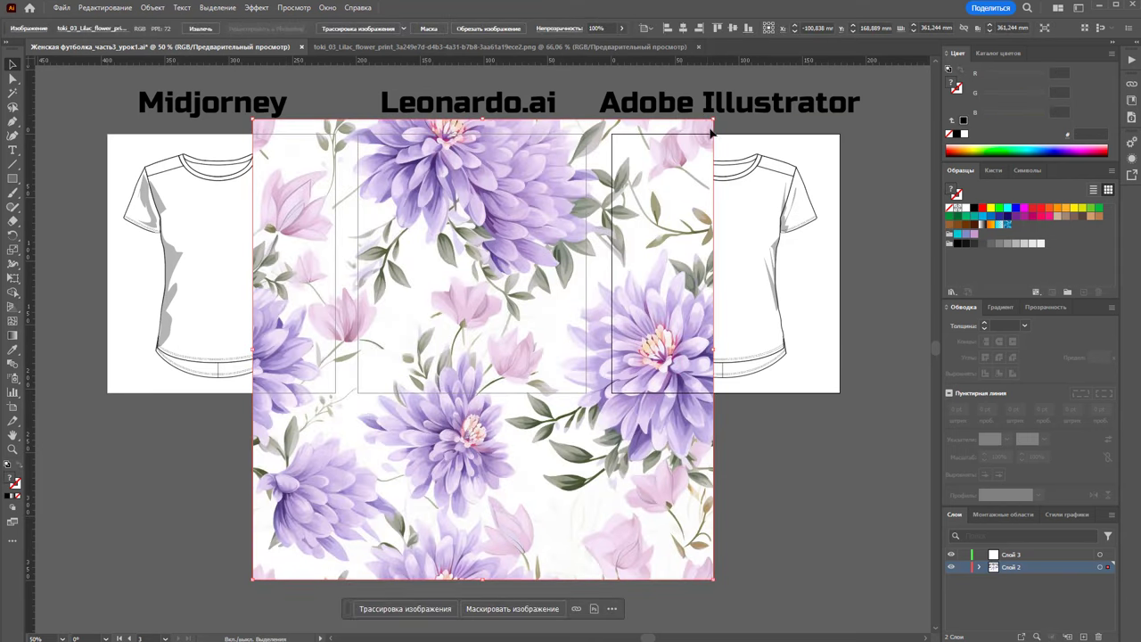
{"action": "left_click_drag", "start_coordinate": [710, 119], "coordinate": [543, 288]}
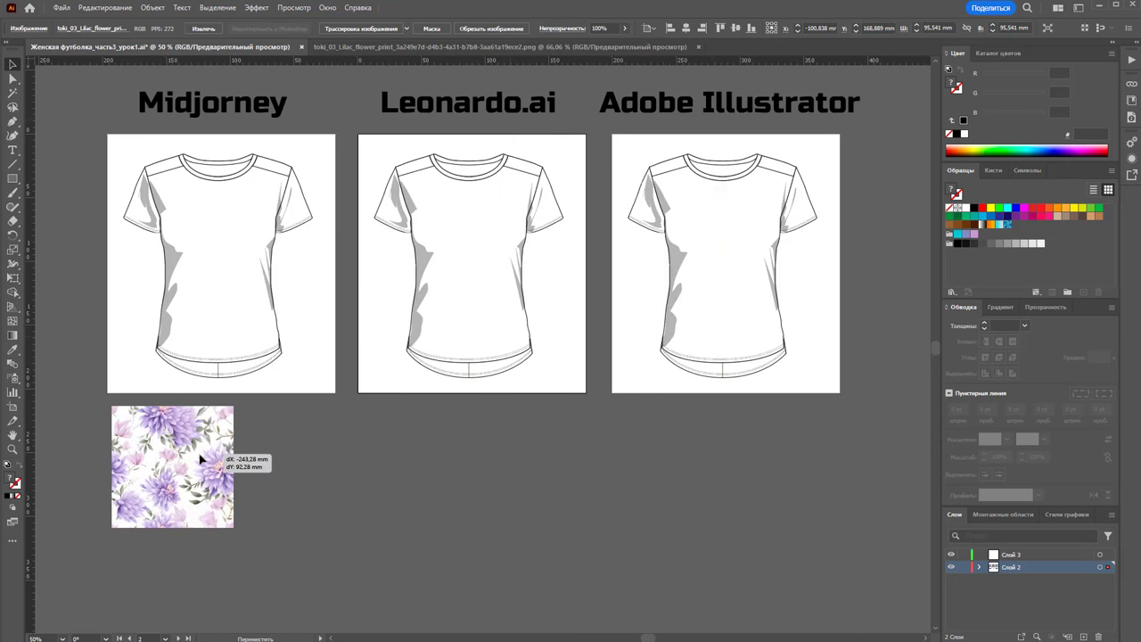
{"action": "left_click_drag", "start_coordinate": [416, 401], "coordinate": [106, 520]}
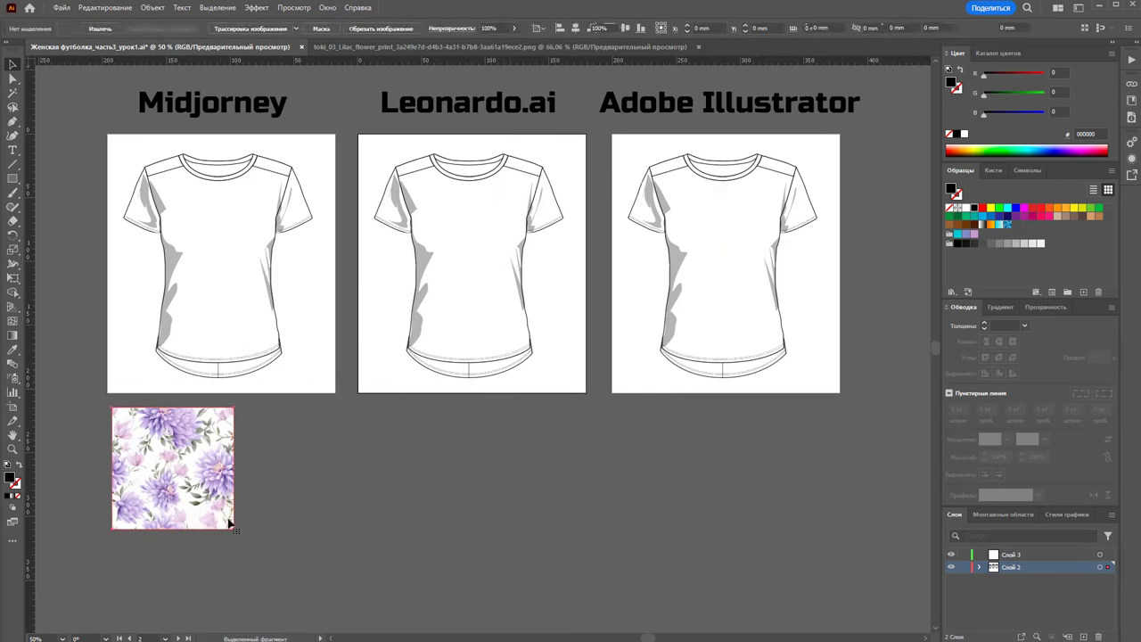
{"action": "left_click_drag", "start_coordinate": [234, 528], "coordinate": [209, 504]}
{"action": "left_click_drag", "start_coordinate": [183, 462], "coordinate": [132, 464]}
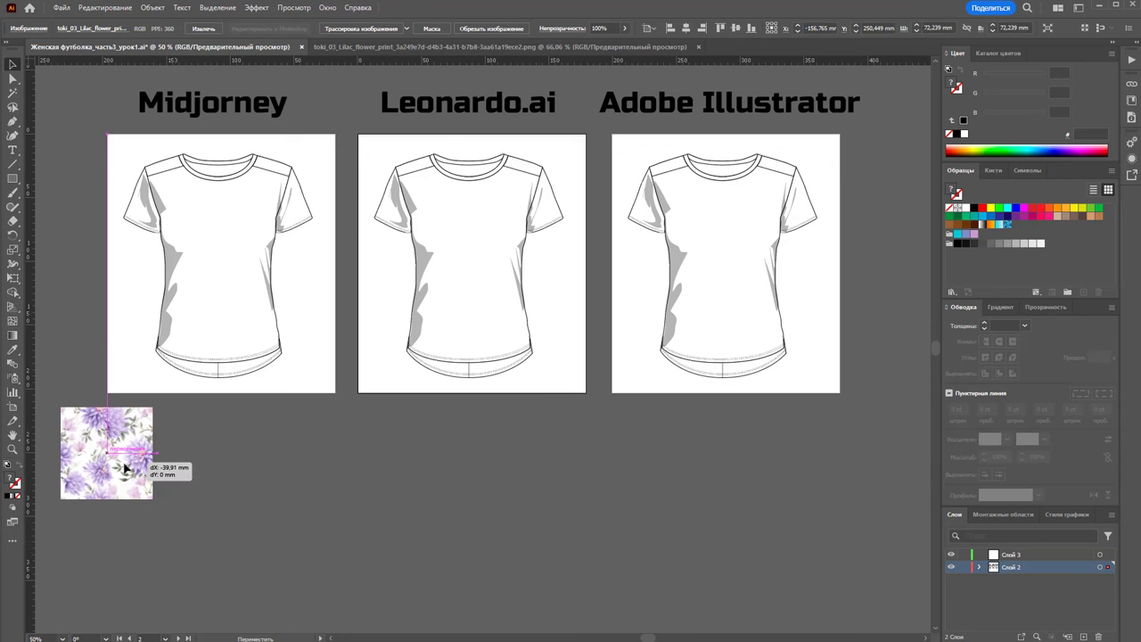
{"action": "left_click", "coordinate": [199, 466]}
{"action": "left_click", "coordinate": [12, 177]}
{"action": "scroll", "coordinate": [244, 318], "scroll_direction": "down", "scroll_amount": 1}
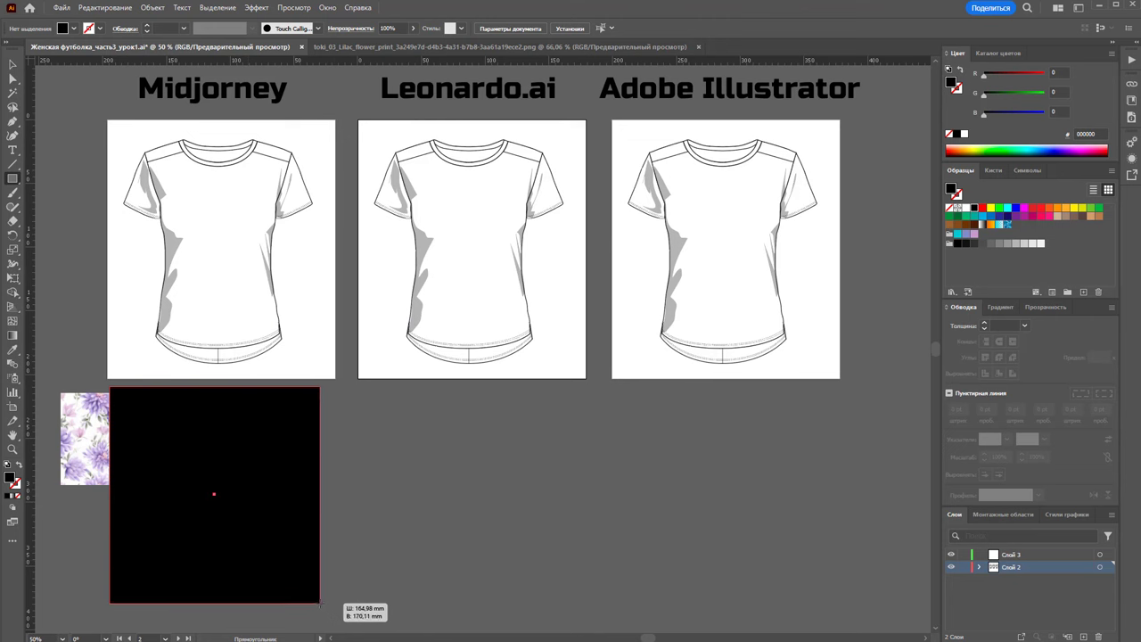
- Draw an unfilled square under the Midjourney shirt and duplicate it under the Leonardo.ai and Illustrator shirts
{"action": "left_click_drag", "start_coordinate": [108, 387], "coordinate": [335, 604]}
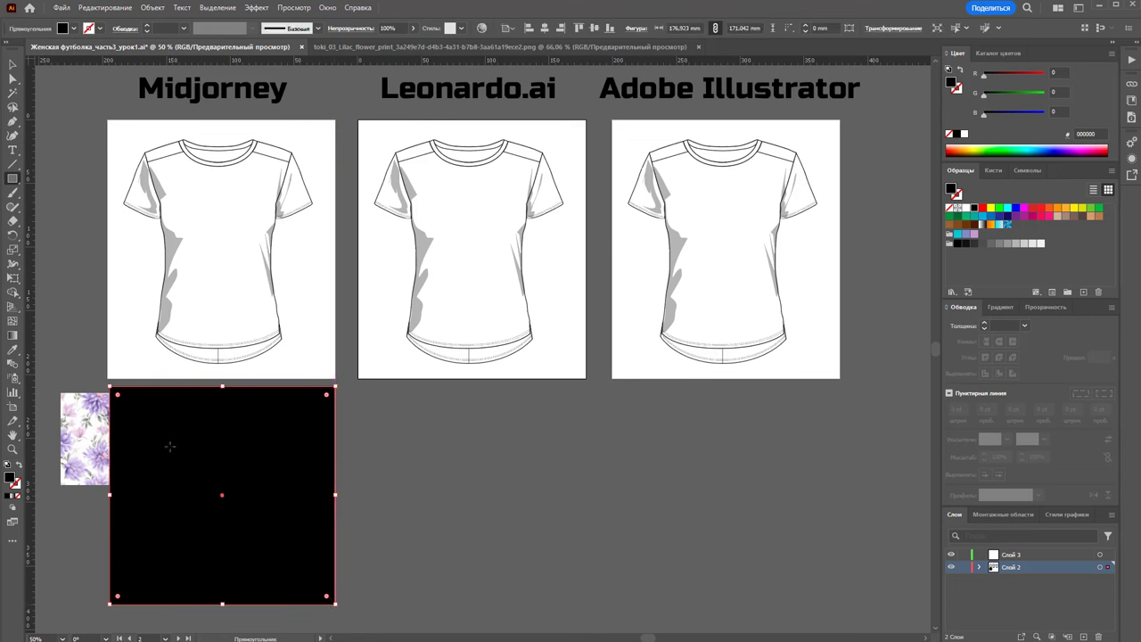
{"action": "left_click", "coordinate": [14, 64]}
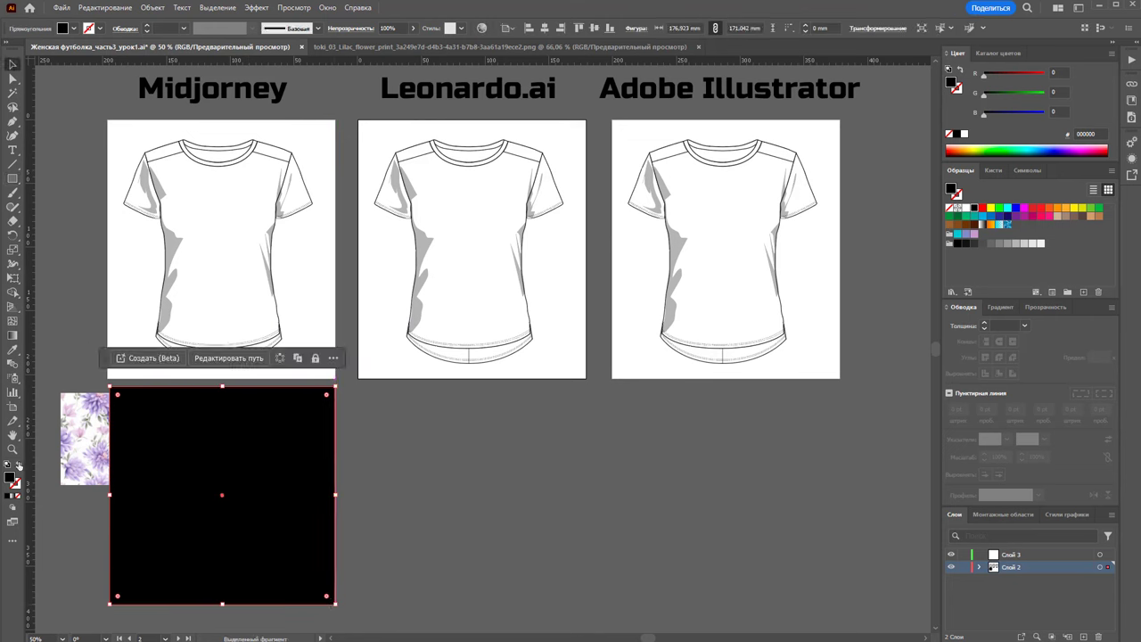
{"action": "left_click", "coordinate": [20, 464]}
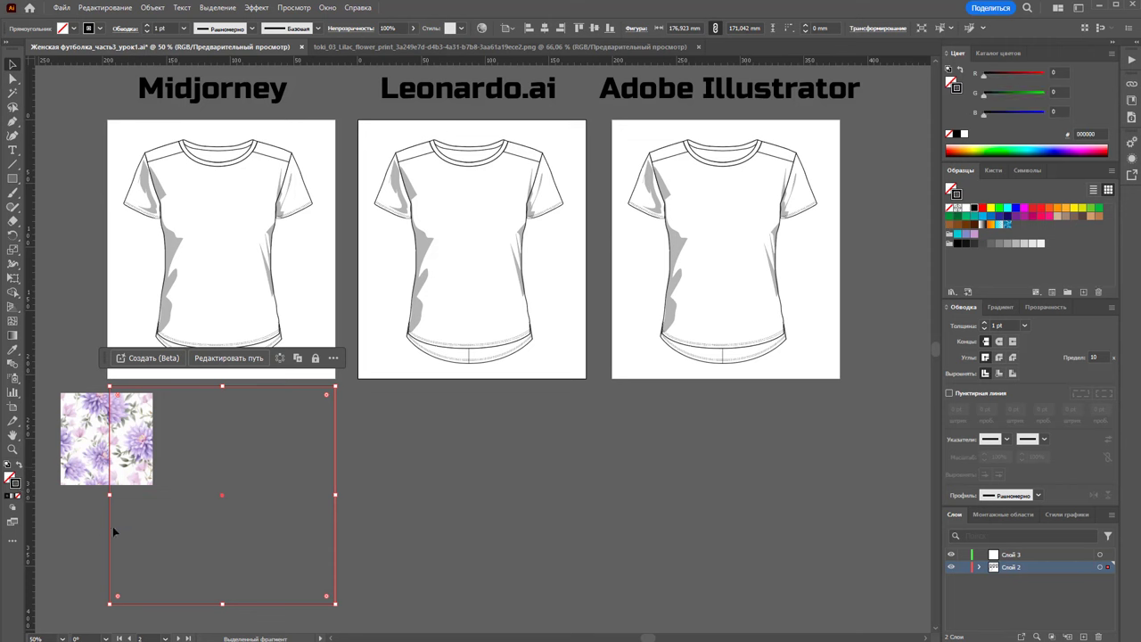
{"action": "left_click_drag", "start_coordinate": [109, 535], "coordinate": [294, 535]}
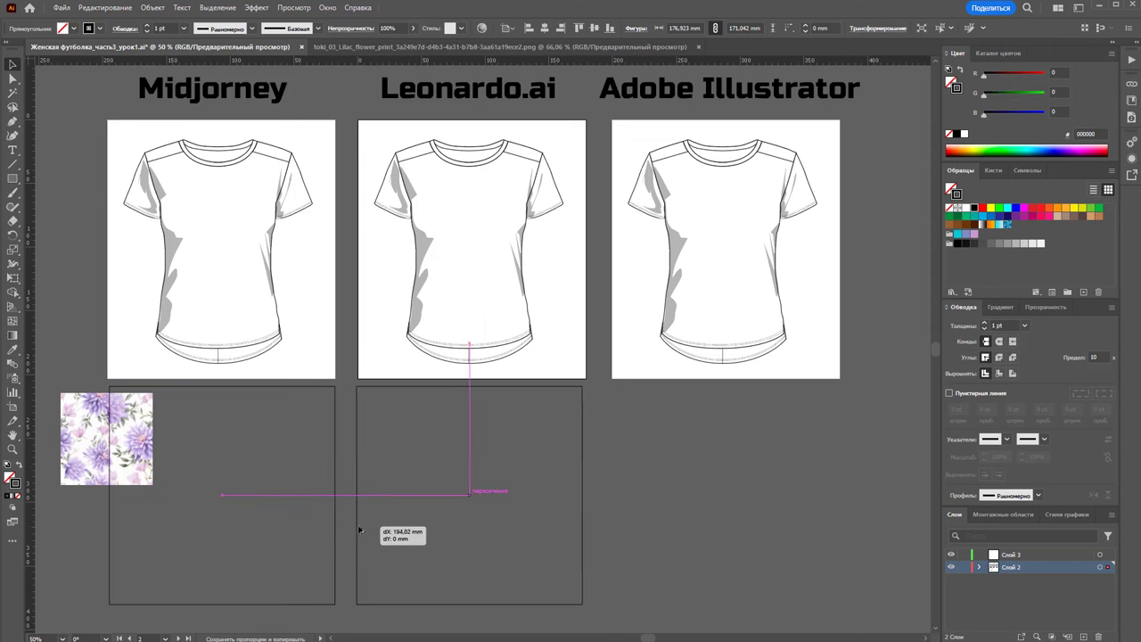
{"action": "left_click_drag", "start_coordinate": [352, 535], "coordinate": [358, 531]}
{"action": "key", "text": "ctrl+d"}
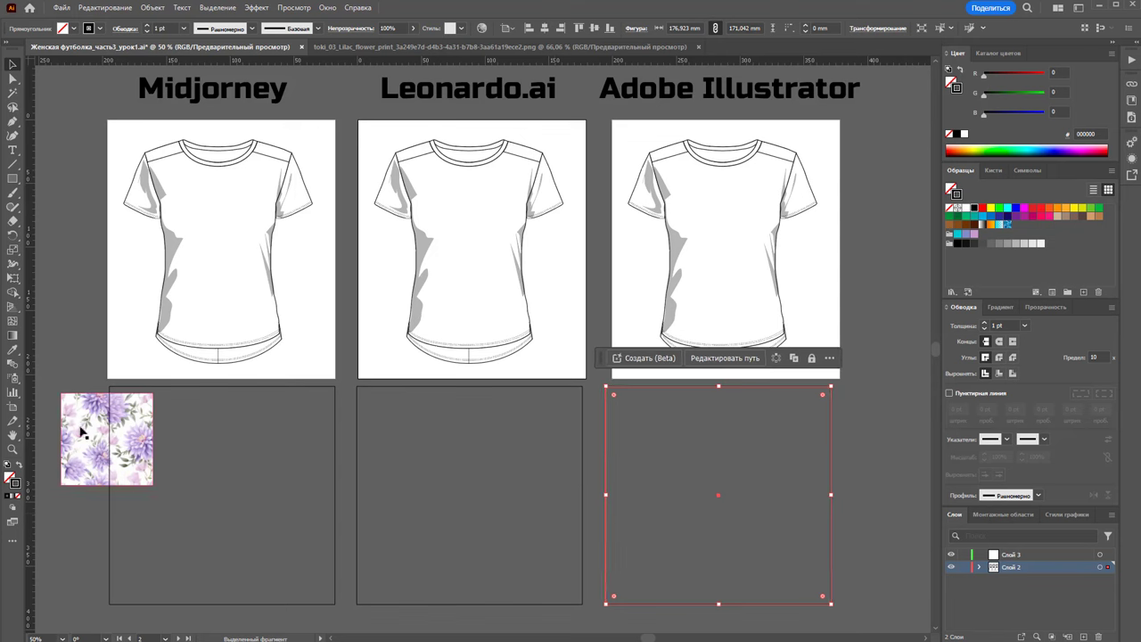
- Make the lilac image a pattern swatch, fill the Midjourney square with it, move the image aside
{"action": "mouse_move", "coordinate": [84, 435]}
{"action": "left_mouse_down"}
{"action": "mouse_move", "coordinate": [929, 357]}
{"action": "mouse_move", "coordinate": [1034, 240]}
{"action": "left_mouse_up"}
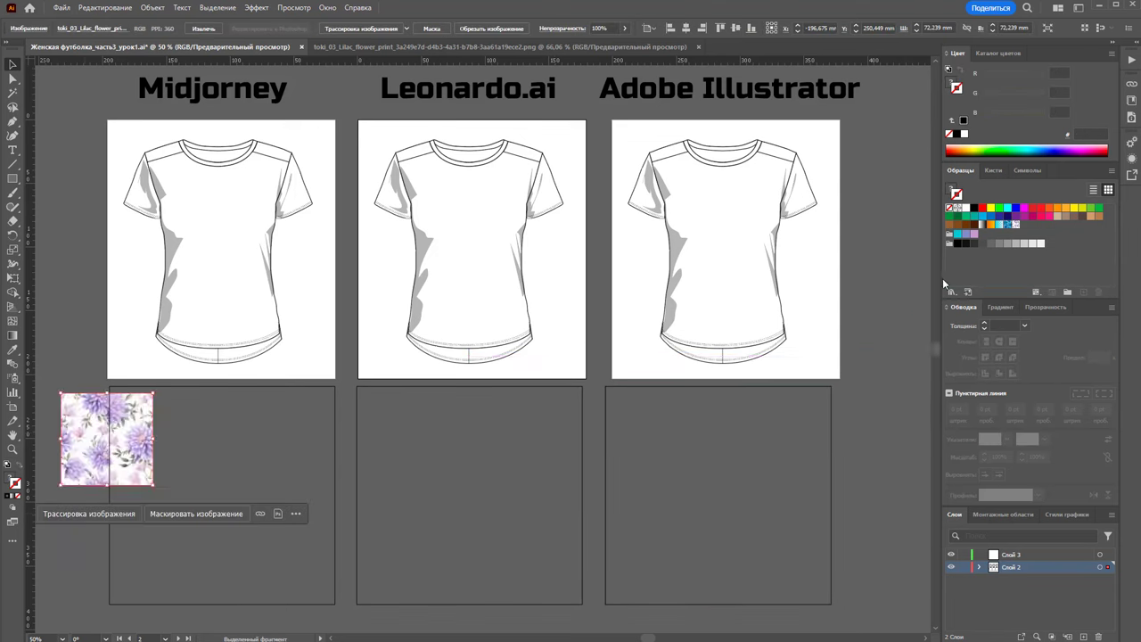
{"action": "left_click", "coordinate": [336, 463]}
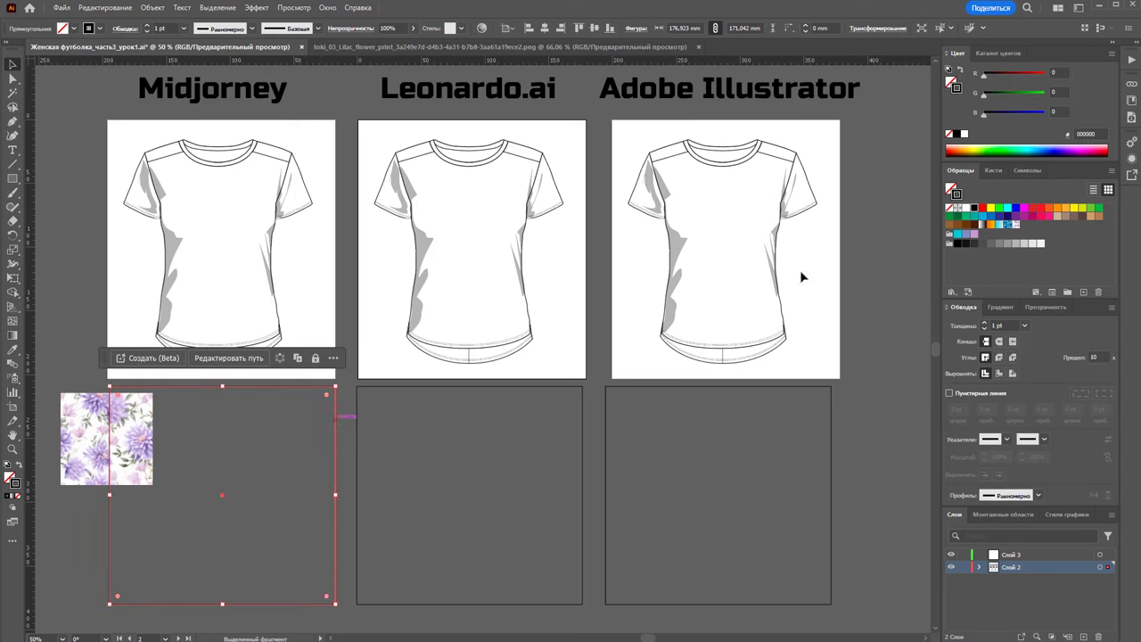
{"action": "left_click", "coordinate": [1016, 225]}
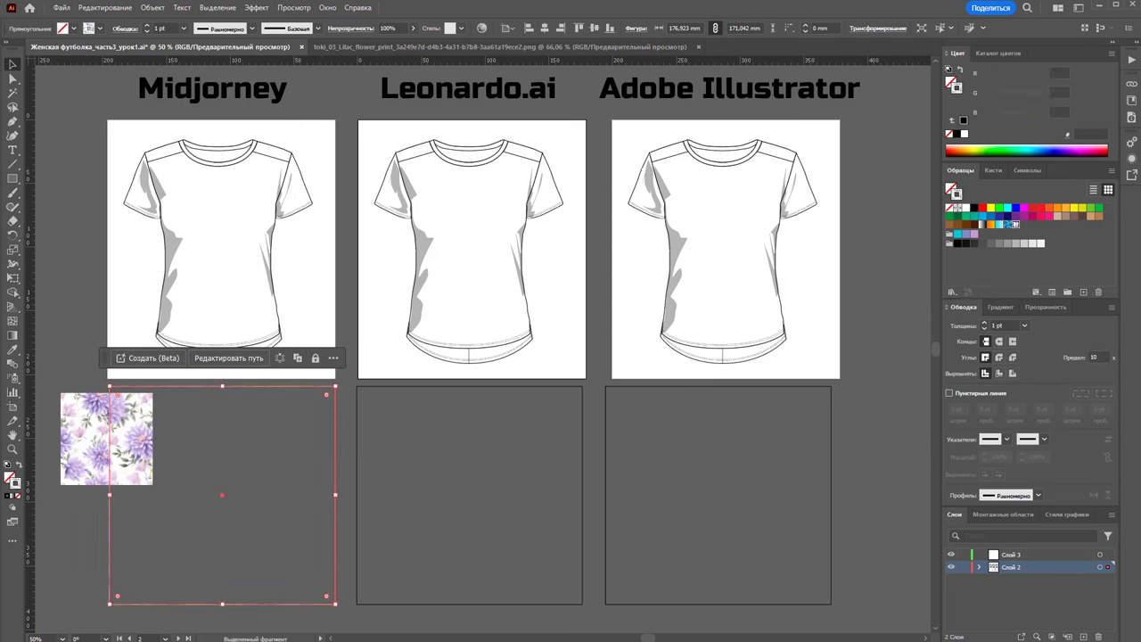
{"action": "left_click", "coordinate": [13, 484]}
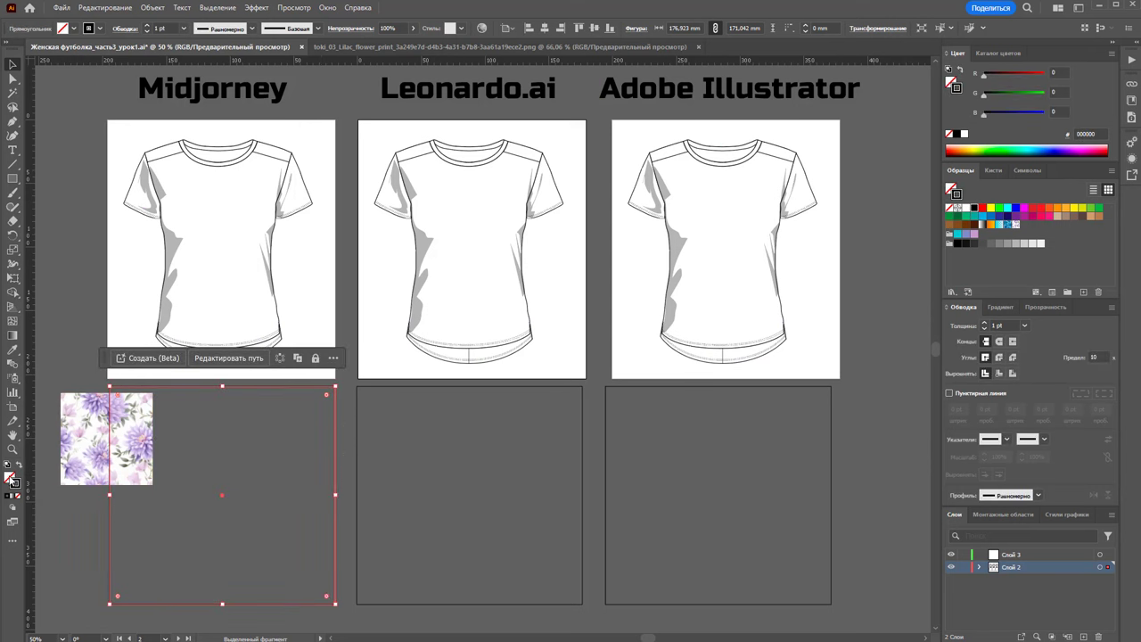
{"action": "left_click", "coordinate": [9, 476]}
{"action": "left_click", "coordinate": [1015, 224]}
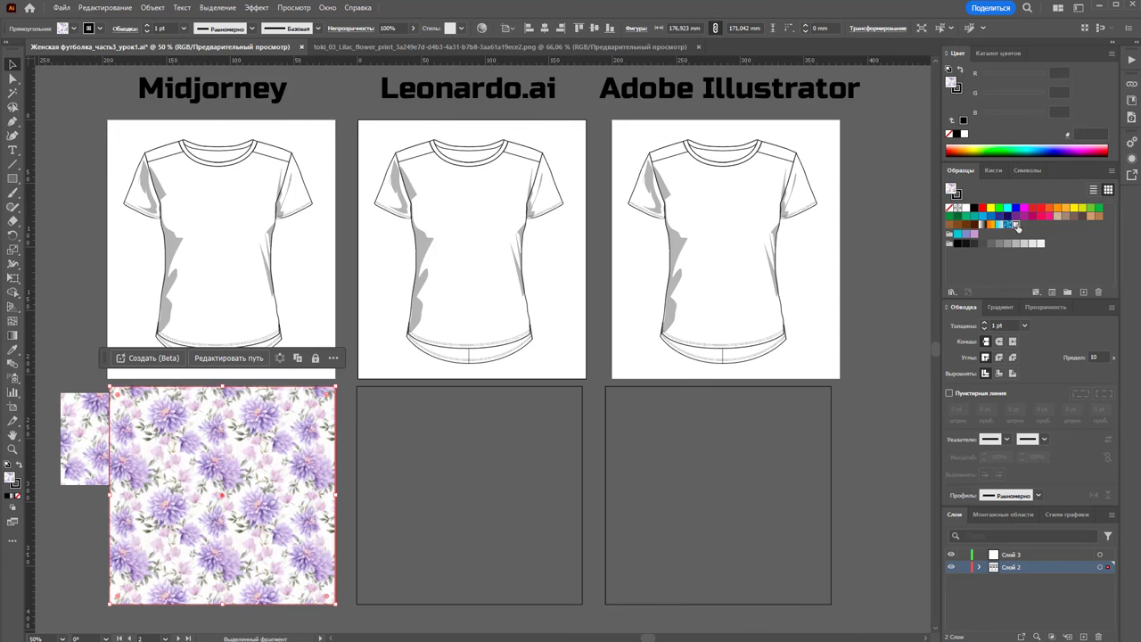
{"action": "left_click_drag", "start_coordinate": [101, 442], "coordinate": [83, 332]}
- Fill the Midjourney T-shirt body and both sleeves with the lilac pattern swatch
{"action": "left_click", "coordinate": [231, 308]}
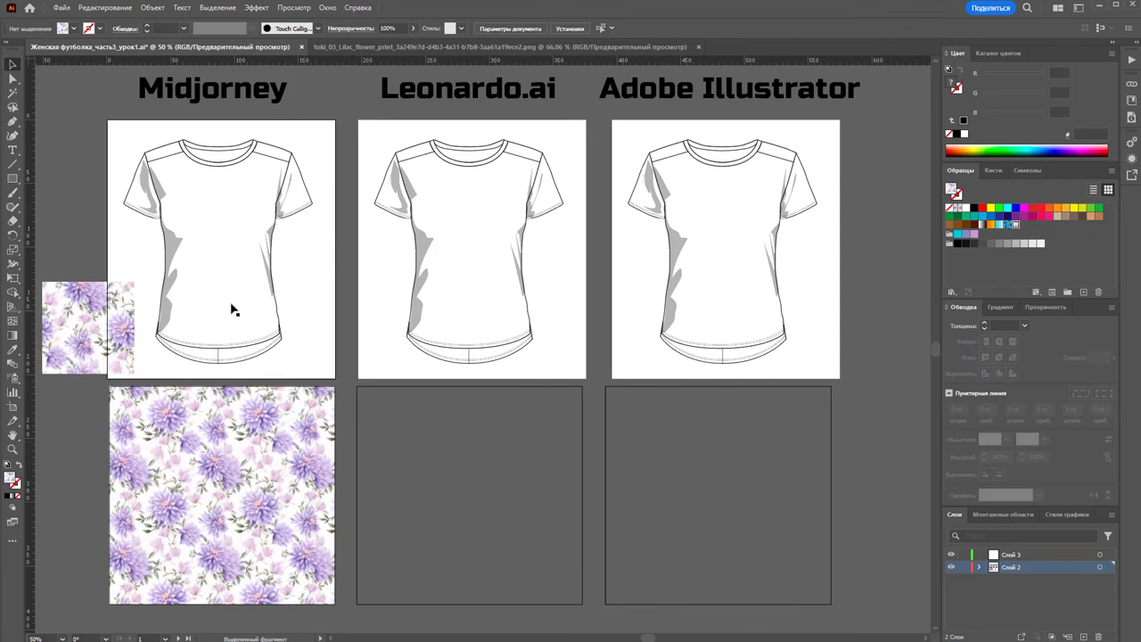
{"action": "left_click", "coordinate": [306, 191], "text": "shift"}
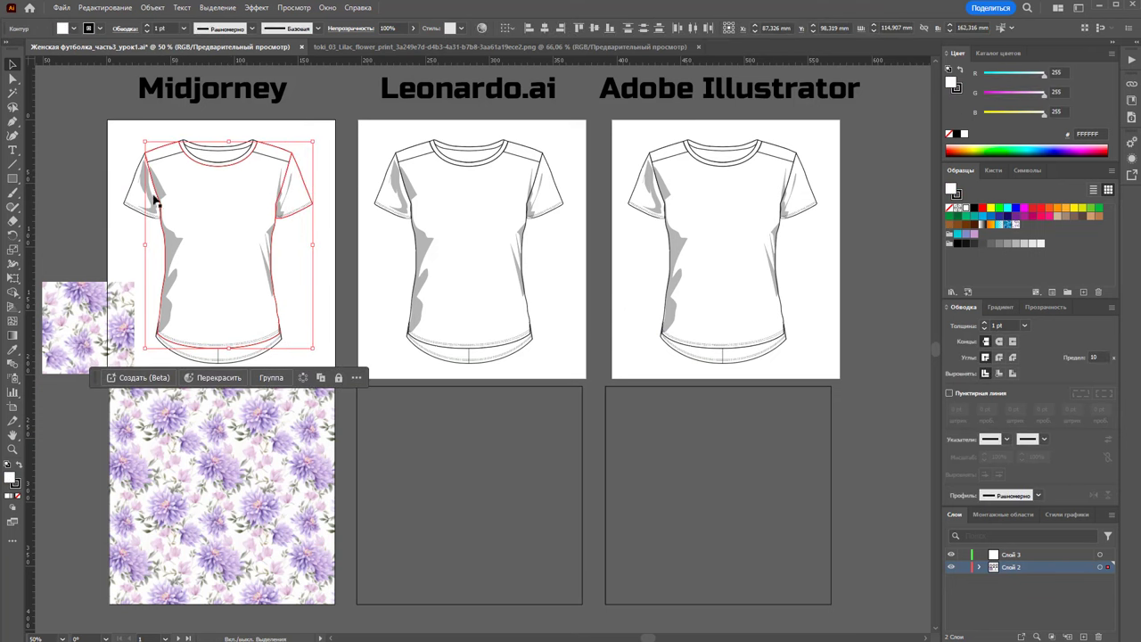
{"action": "left_click", "coordinate": [137, 196], "text": "shift"}
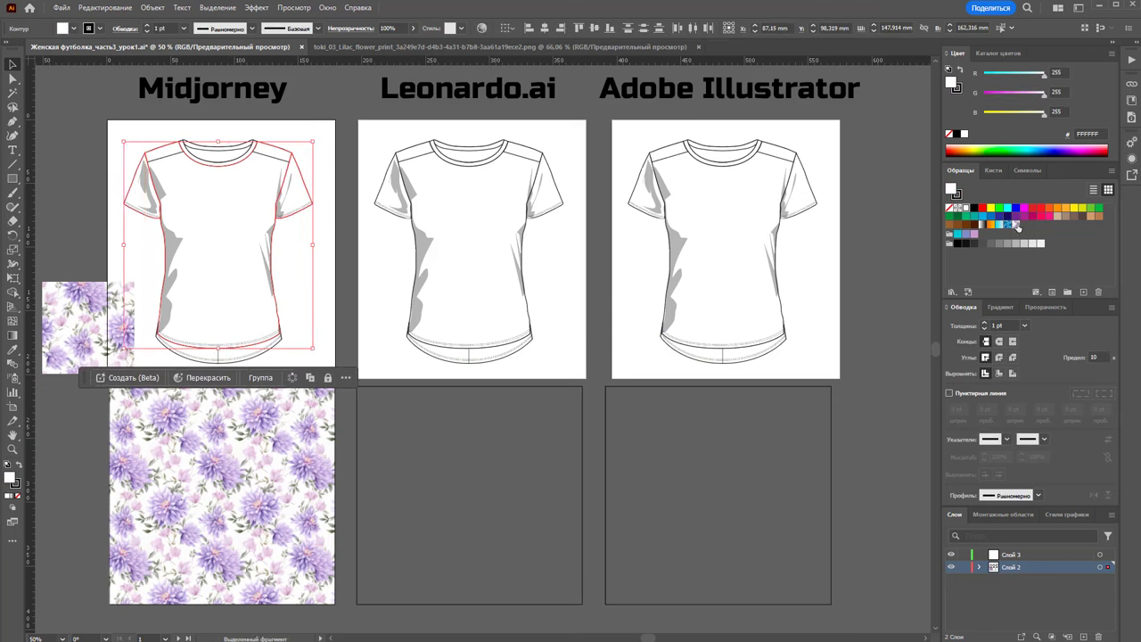
{"action": "left_click", "coordinate": [1017, 227]}
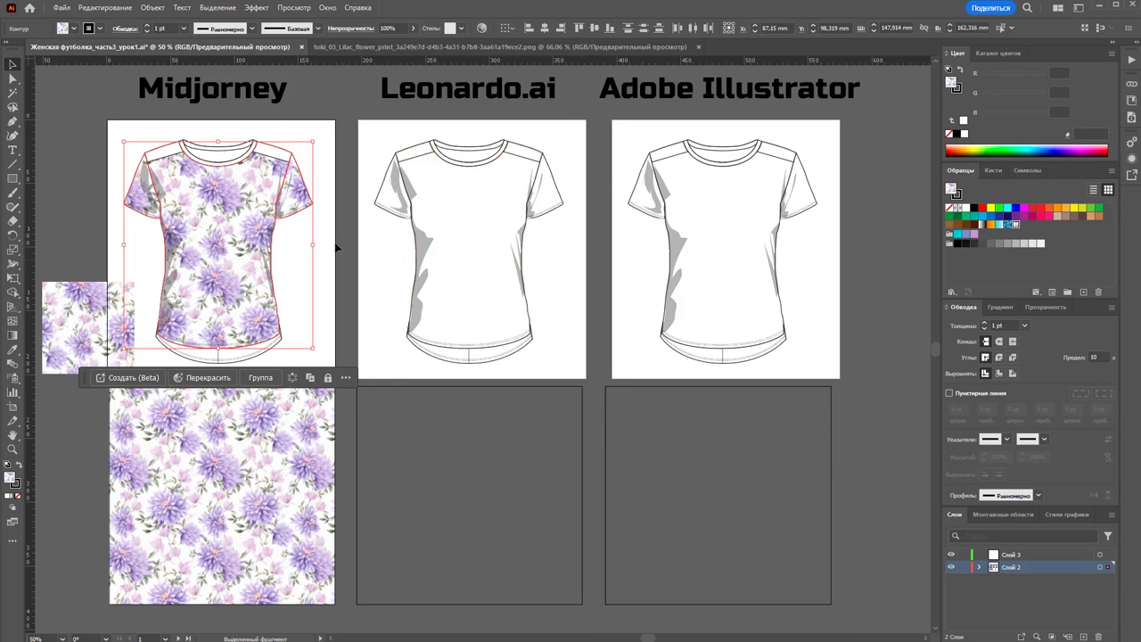
{"action": "left_click", "coordinate": [333, 250]}
- Colour the shoulder yoke a purple sampled from the pattern image with the Eyedropper
{"action": "left_click", "coordinate": [278, 165]}
{"action": "left_click", "coordinate": [201, 166], "text": "shift"}
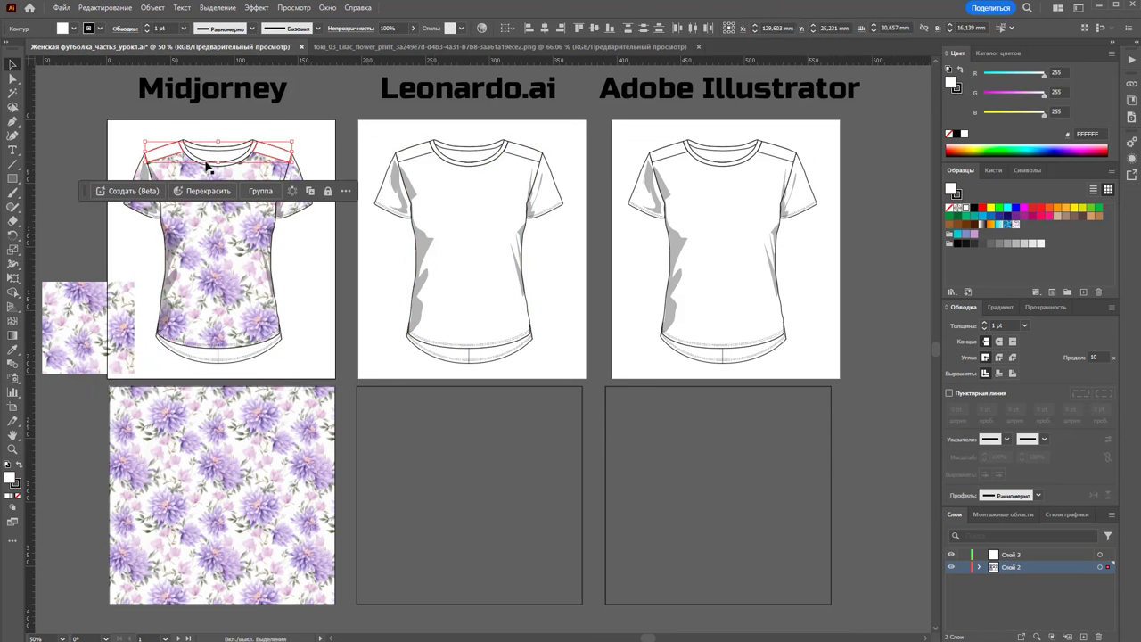
{"action": "left_click", "coordinate": [203, 163], "text": "shift"}
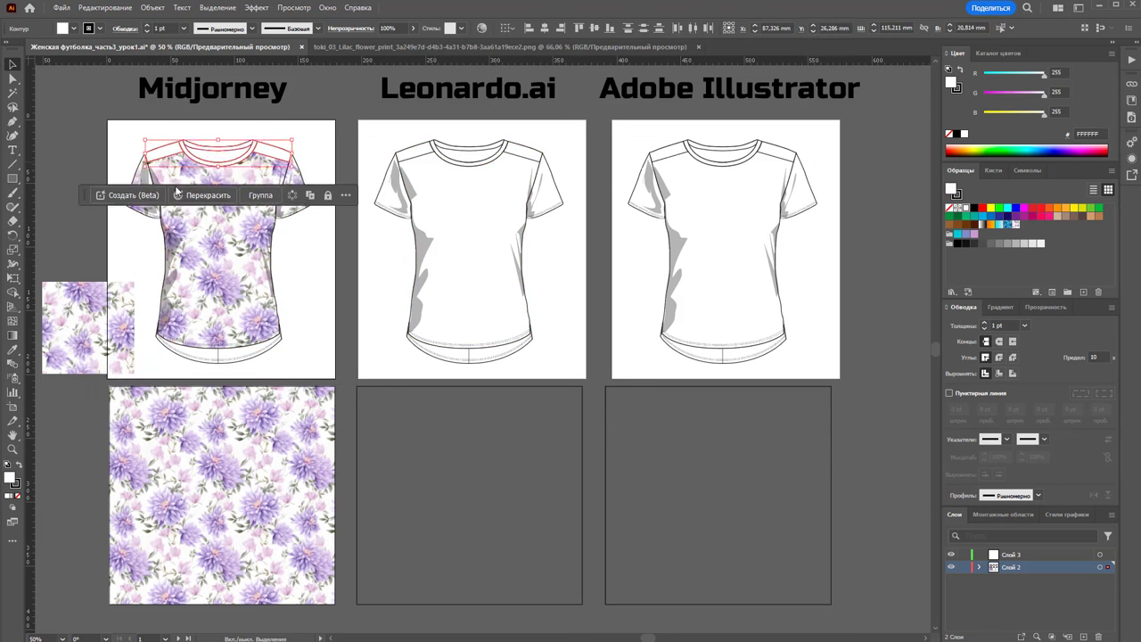
{"action": "left_click", "coordinate": [14, 352]}
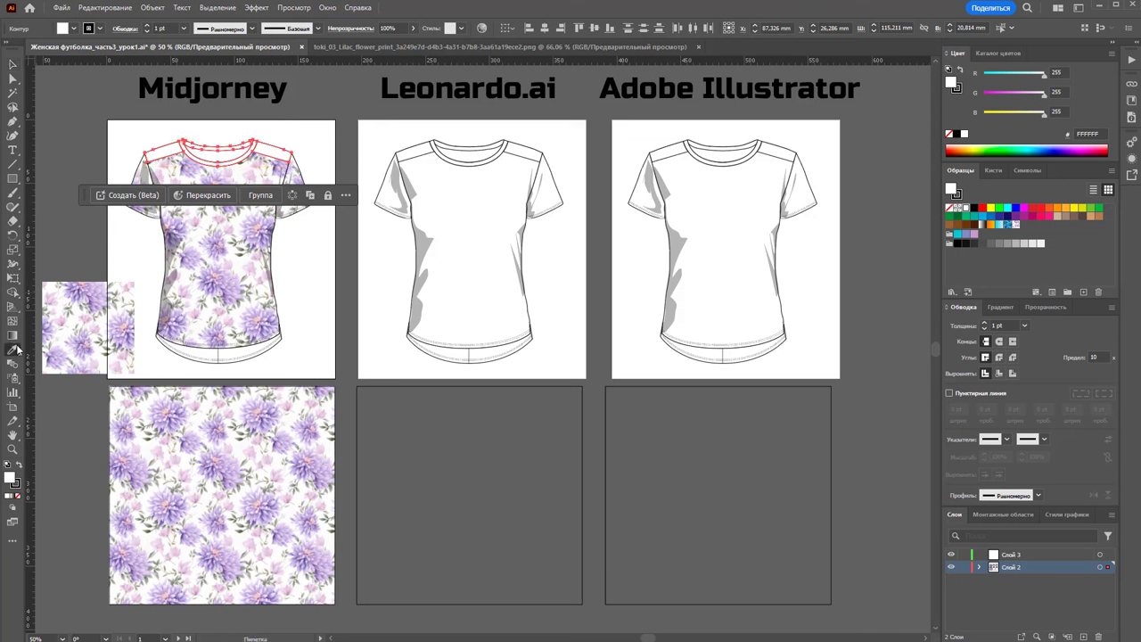
{"action": "left_click", "coordinate": [82, 287]}
{"action": "left_click", "coordinate": [79, 288]}
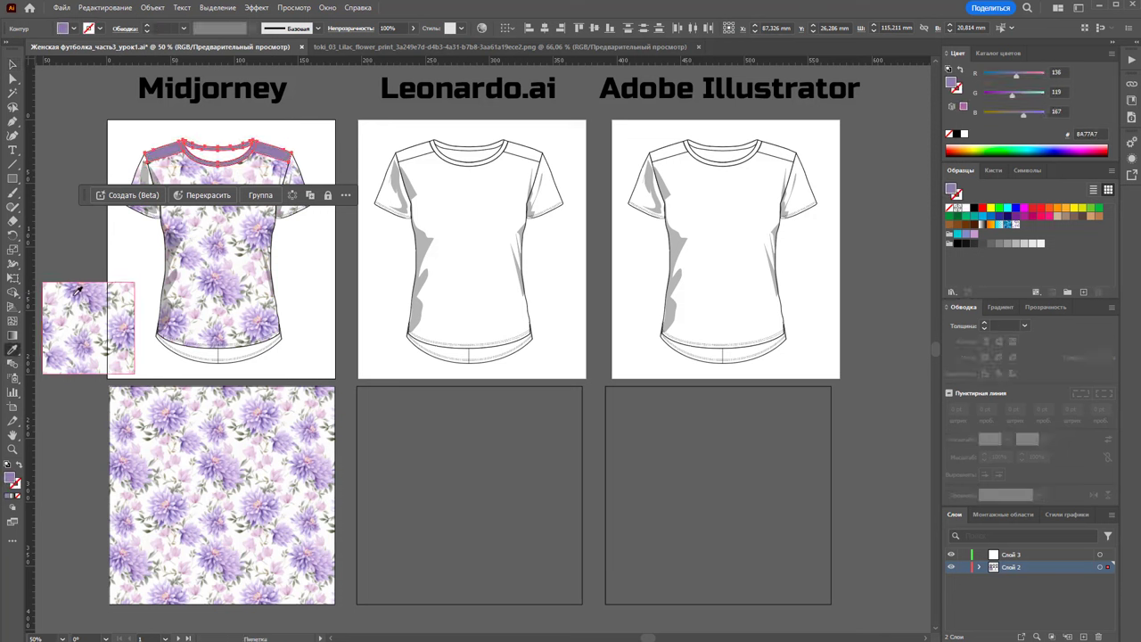
{"action": "left_click", "coordinate": [13, 64]}
{"action": "left_click", "coordinate": [63, 134]}
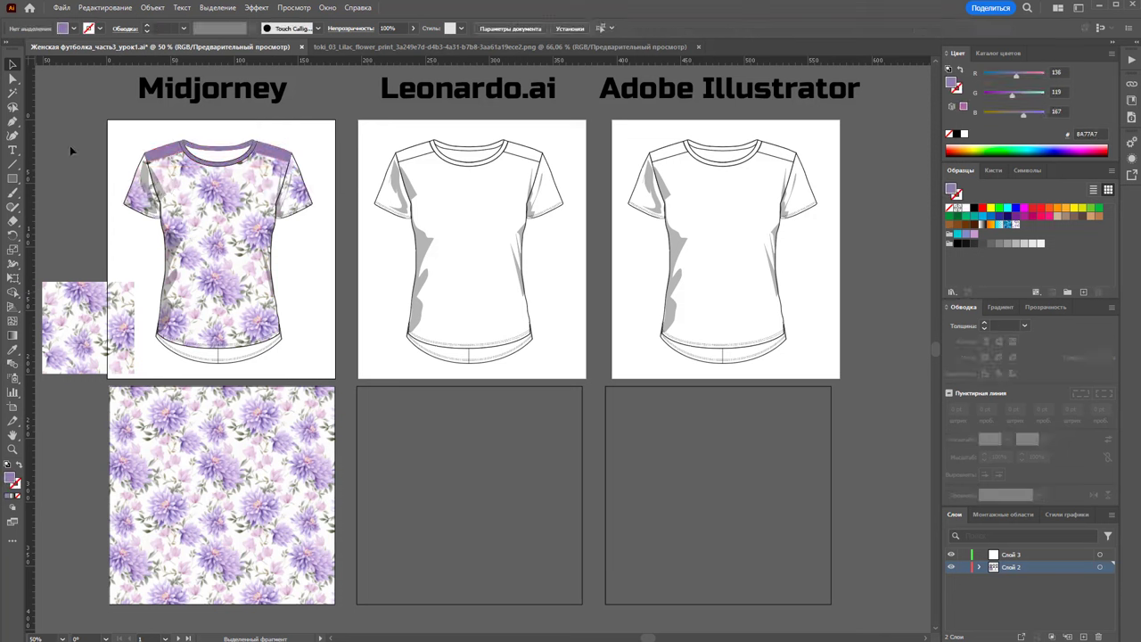
- Apply the lilac pattern fill to the whole T-shirt group and deselect it
{"action": "left_click", "coordinate": [224, 157]}
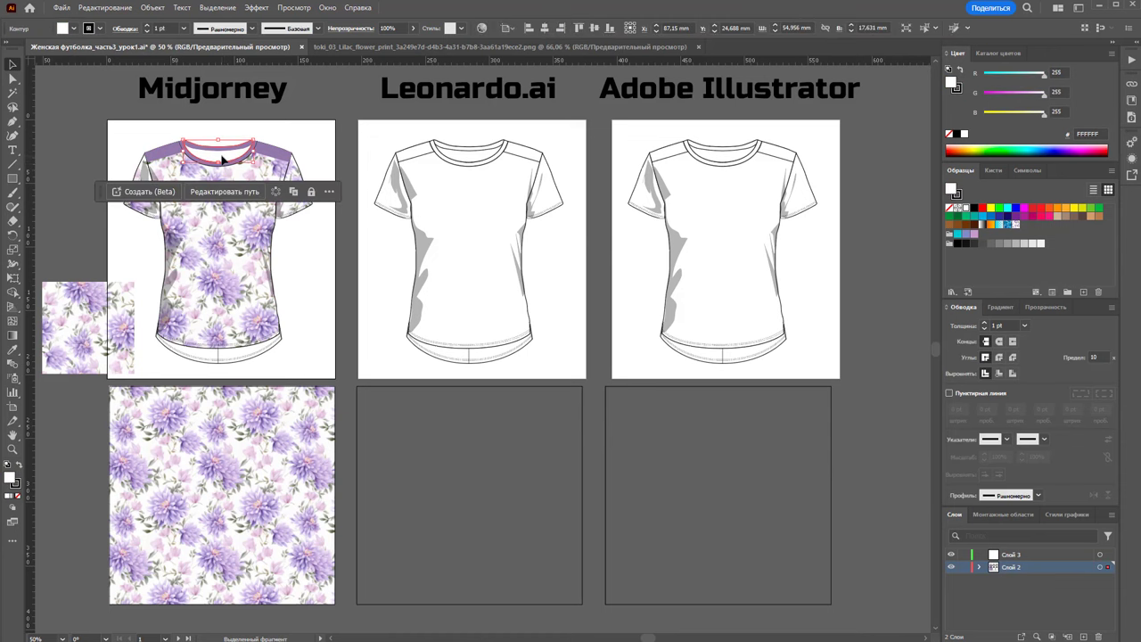
{"action": "left_click", "coordinate": [235, 359]}
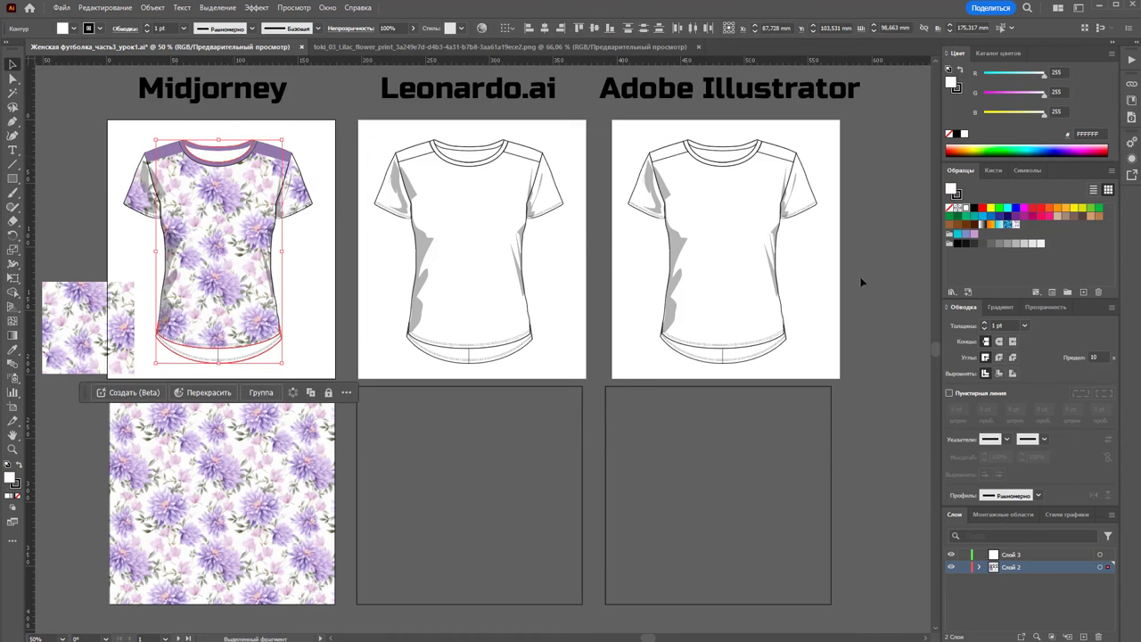
{"action": "left_click", "coordinate": [1016, 225]}
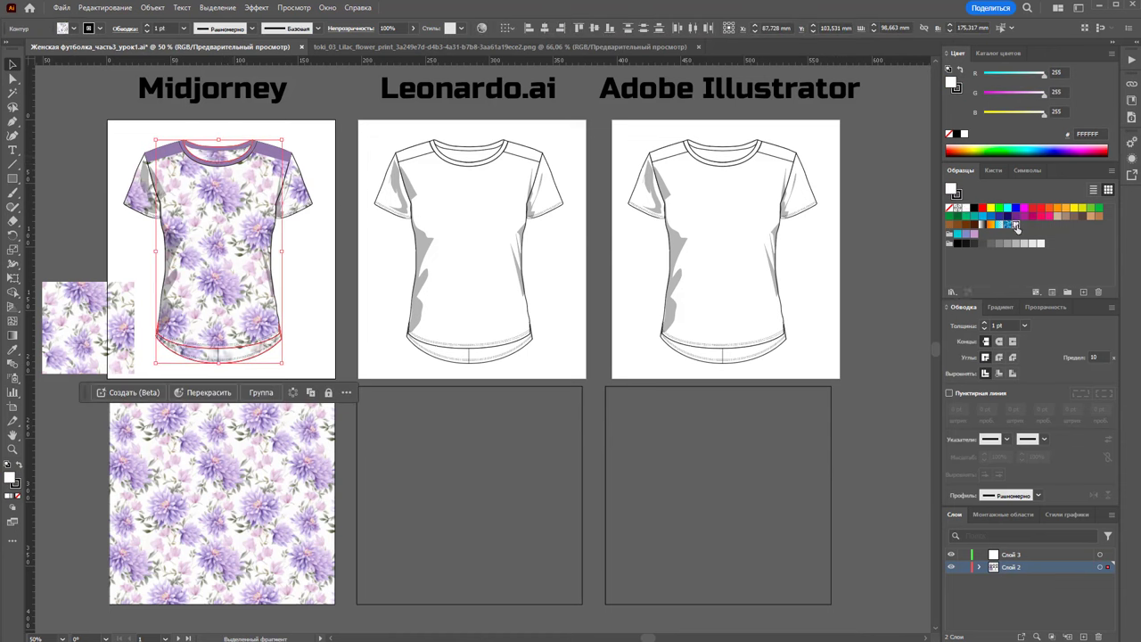
{"action": "left_click", "coordinate": [318, 264]}
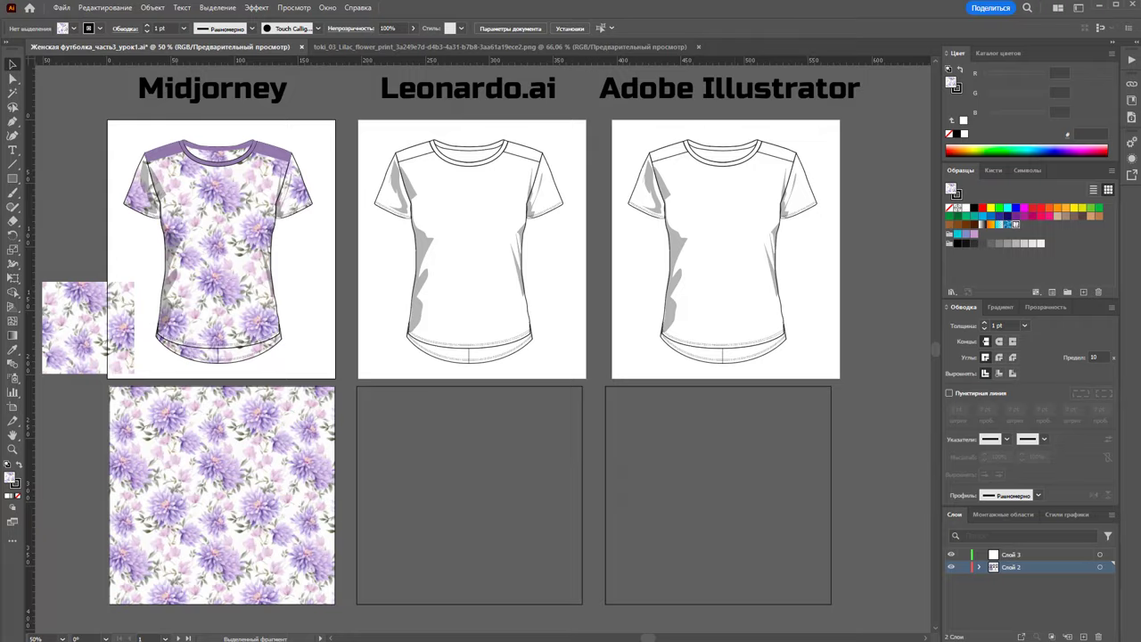
- Upscale the second lilac image (U2) and request variations of the first (V1)
{"action": "scroll", "coordinate": [428, 331], "scroll_direction": "up", "scroll_amount": 3}
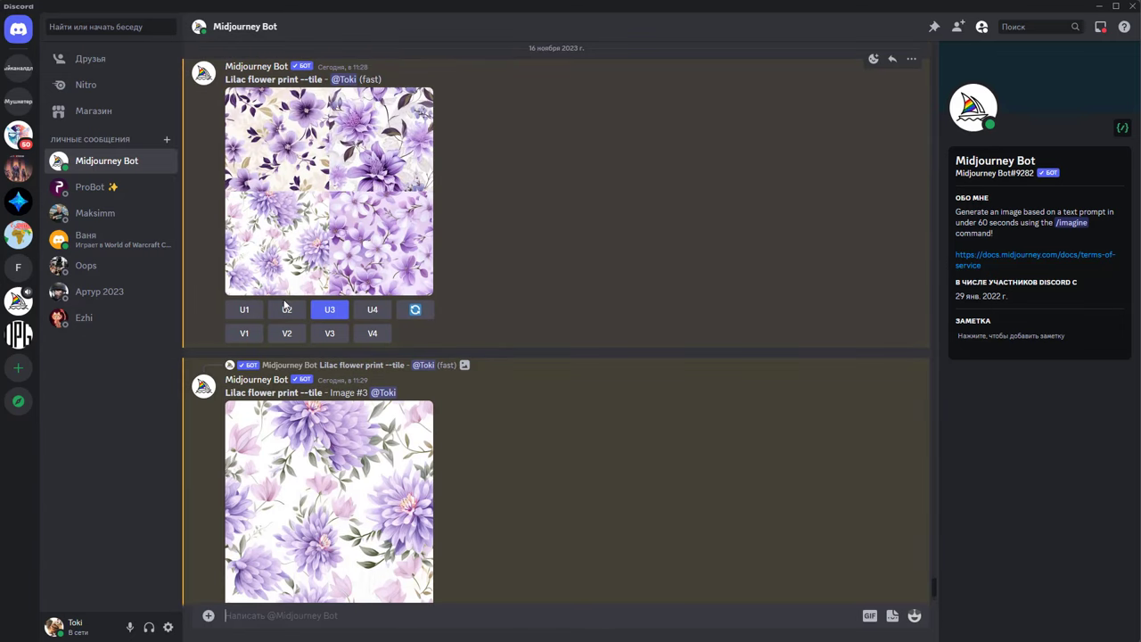
{"action": "left_click", "coordinate": [286, 308]}
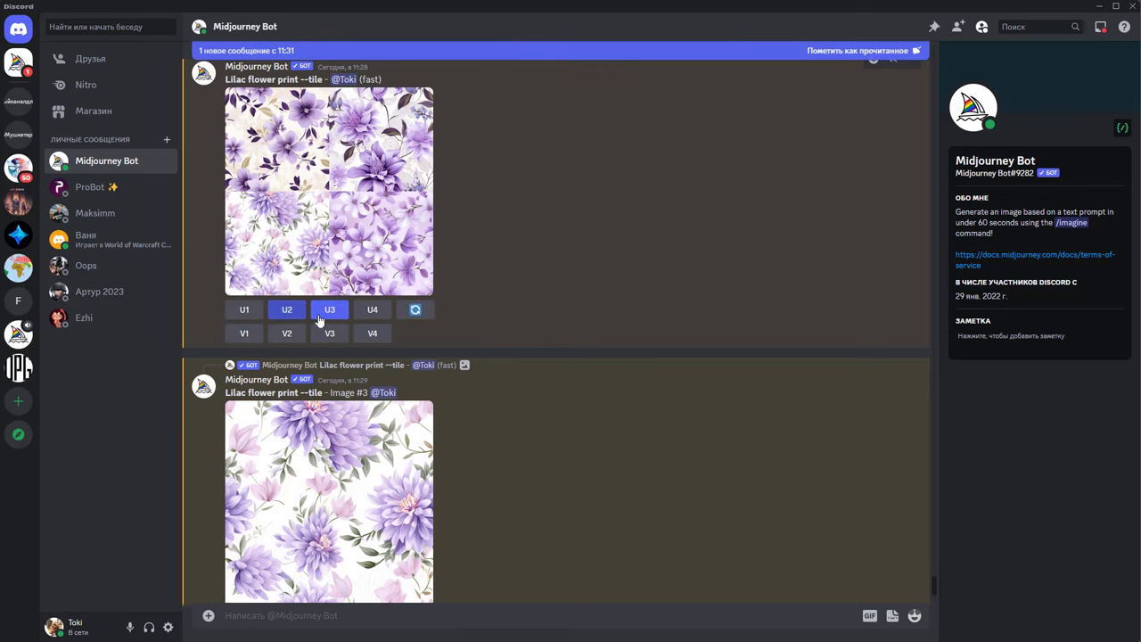
{"action": "scroll", "coordinate": [485, 299], "scroll_direction": "down", "scroll_amount": 3}
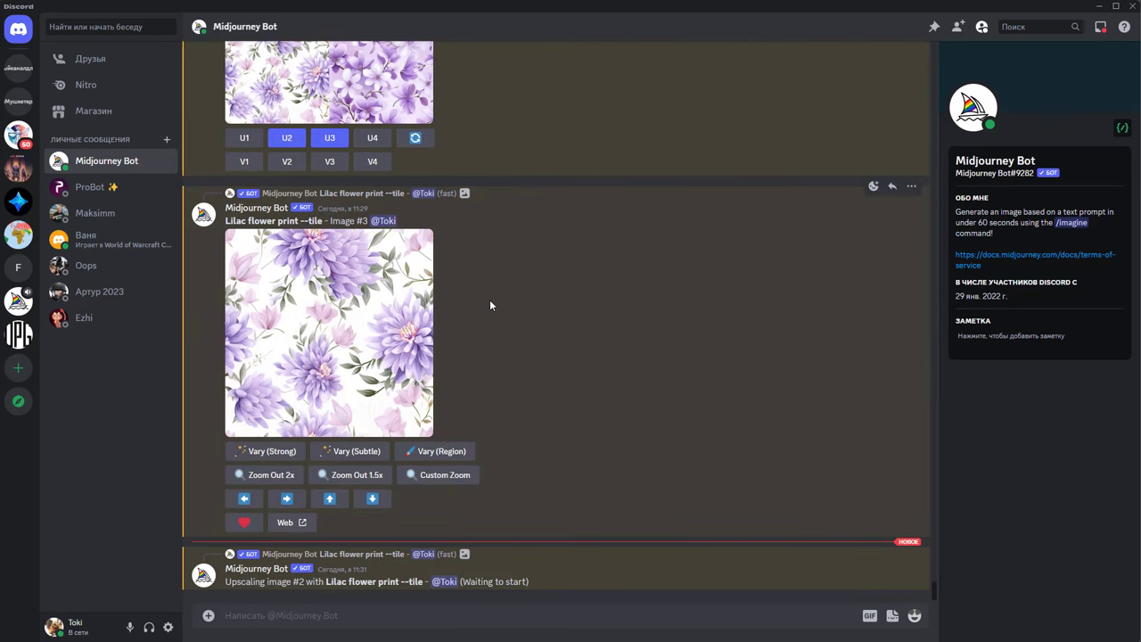
{"action": "scroll", "coordinate": [489, 302], "scroll_direction": "up", "scroll_amount": 3}
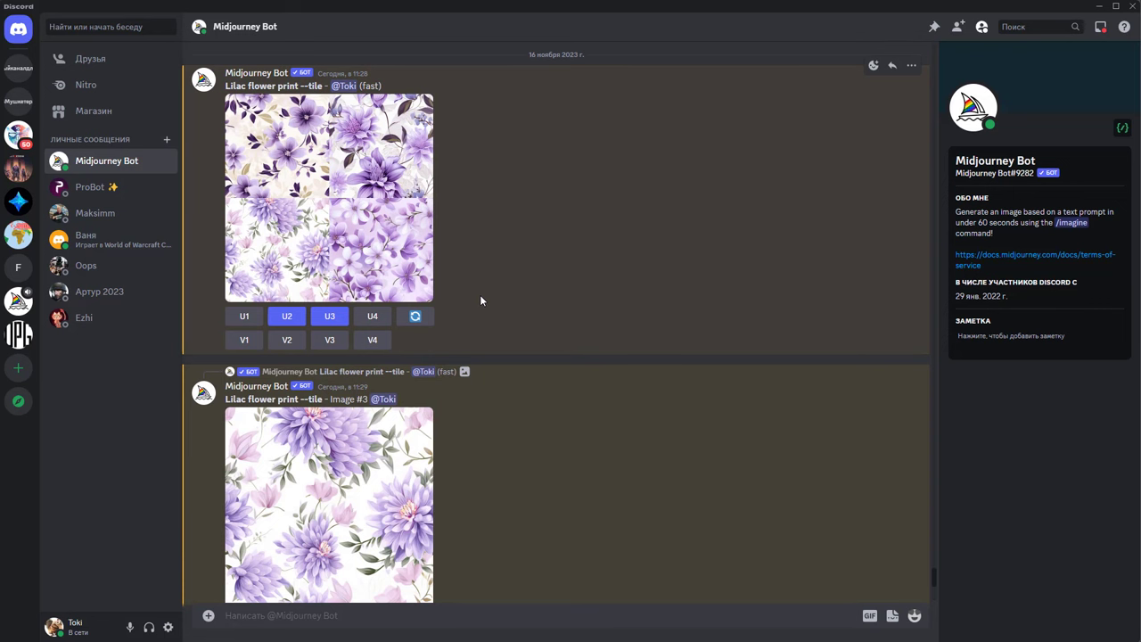
{"action": "left_click", "coordinate": [244, 340]}
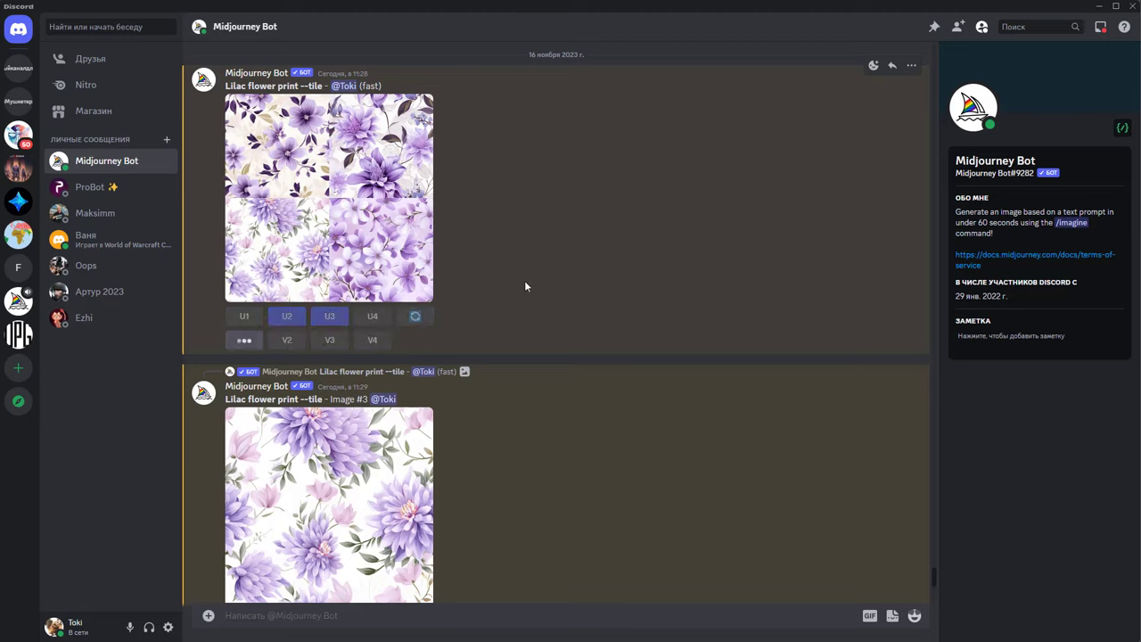
- Open the upscaled Image #2 full size and save it
{"action": "scroll", "coordinate": [536, 277], "scroll_direction": "down", "scroll_amount": 5}
{"action": "scroll", "coordinate": [537, 277], "scroll_direction": "down", "scroll_amount": 5}
{"action": "scroll", "coordinate": [539, 280], "scroll_direction": "down", "scroll_amount": 5}
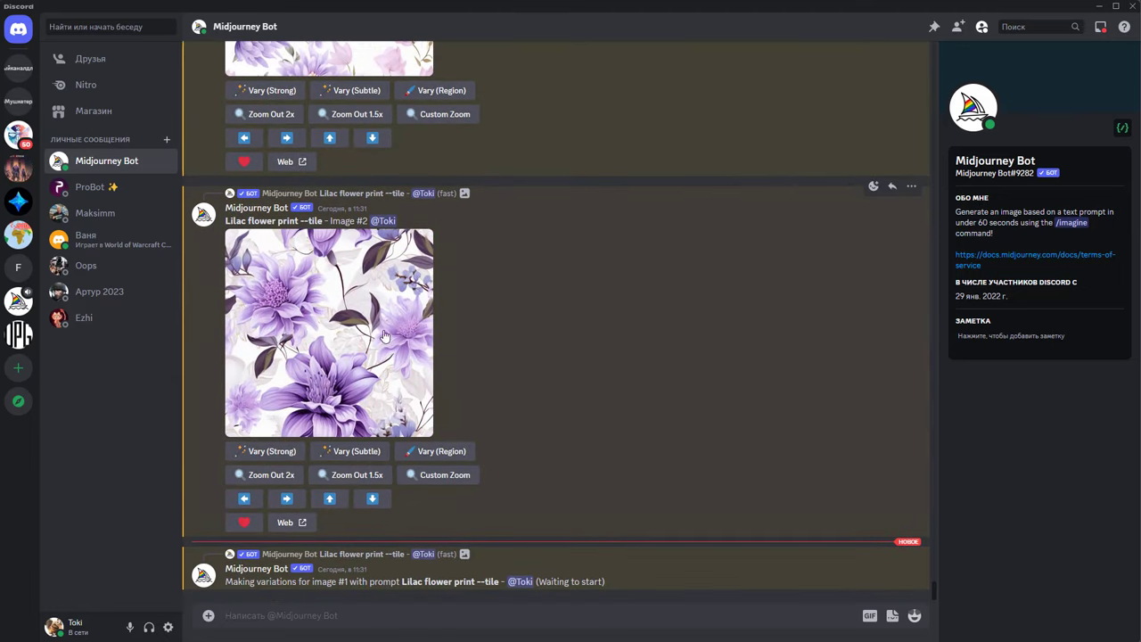
{"action": "left_click", "coordinate": [385, 335]}
{"action": "right_click", "coordinate": [564, 289]}
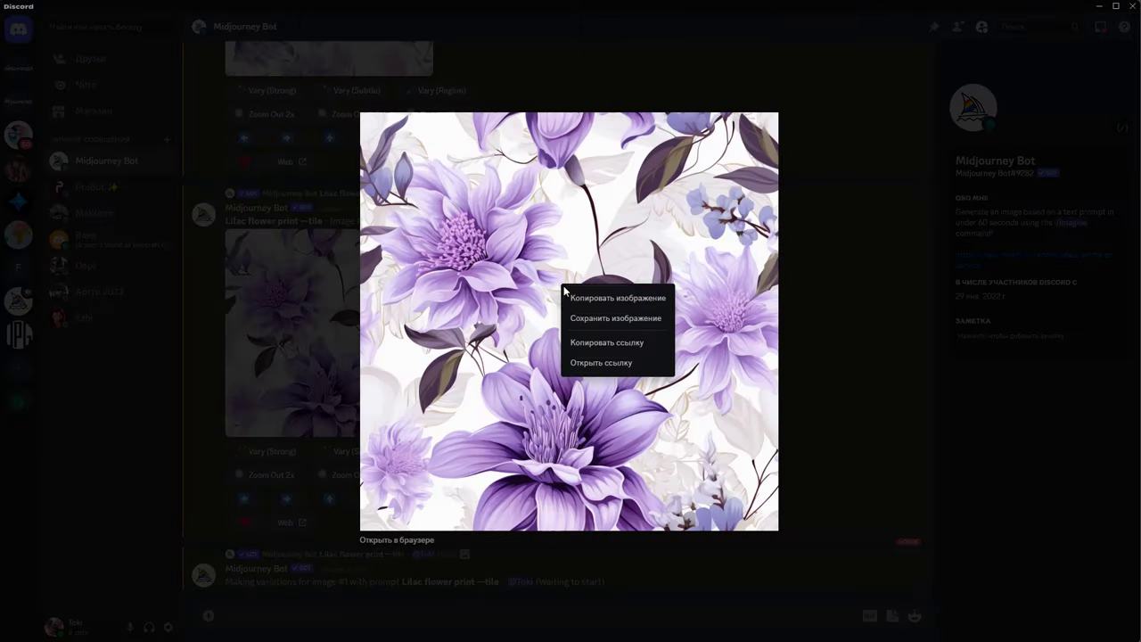
{"action": "left_click", "coordinate": [584, 319]}
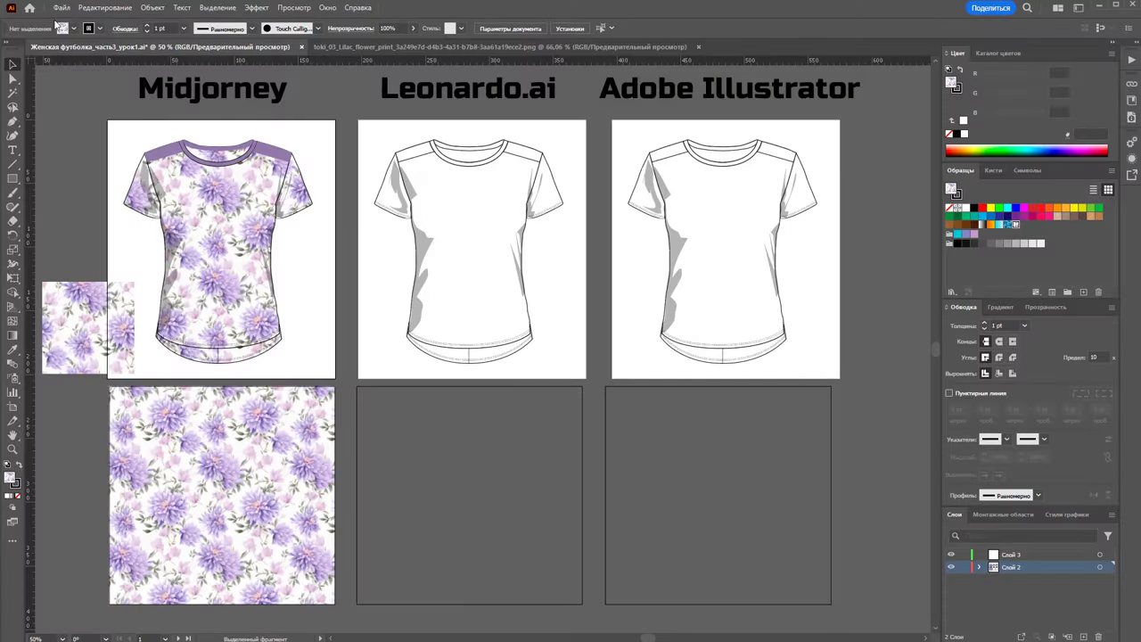
- Open the second lilac flower print PNG from the Downloads folder in Illustrator
{"action": "left_click", "coordinate": [60, 7]}
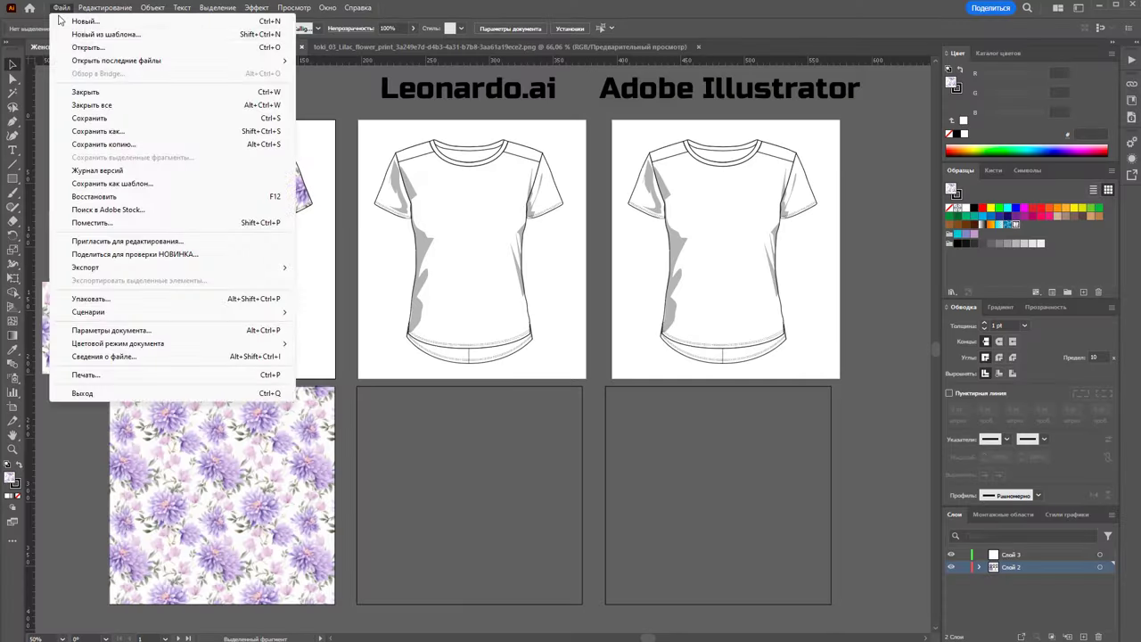
{"action": "left_click", "coordinate": [67, 44]}
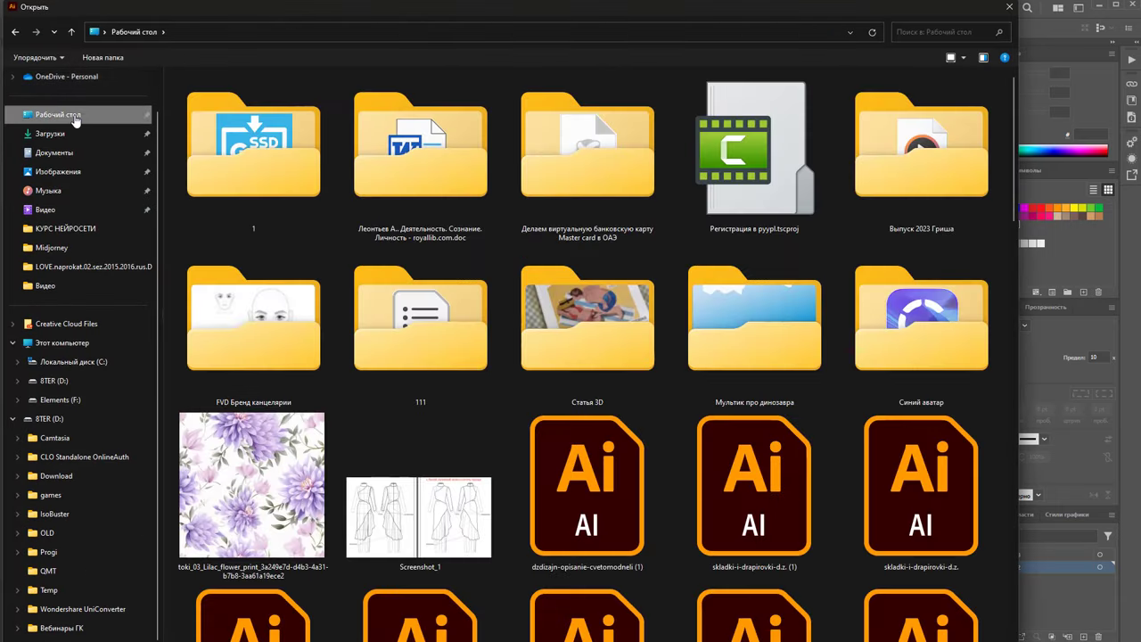
{"action": "scroll", "coordinate": [493, 400], "scroll_direction": "down", "scroll_amount": 10}
{"action": "scroll", "coordinate": [496, 395], "scroll_direction": "up", "scroll_amount": 5}
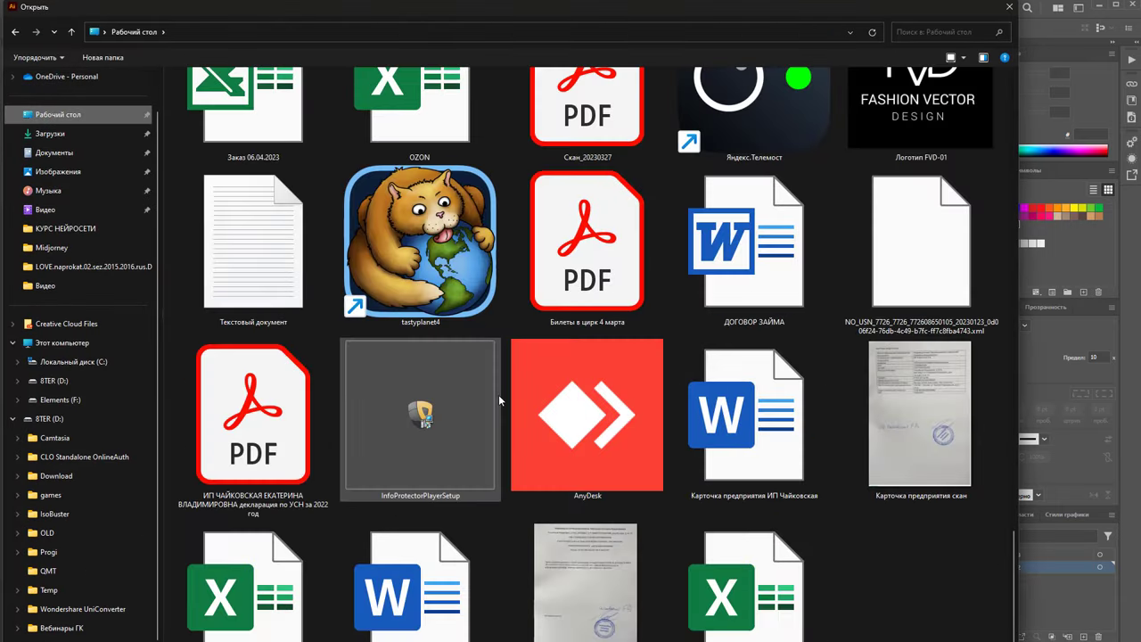
{"action": "scroll", "coordinate": [498, 394], "scroll_direction": "up", "scroll_amount": 5}
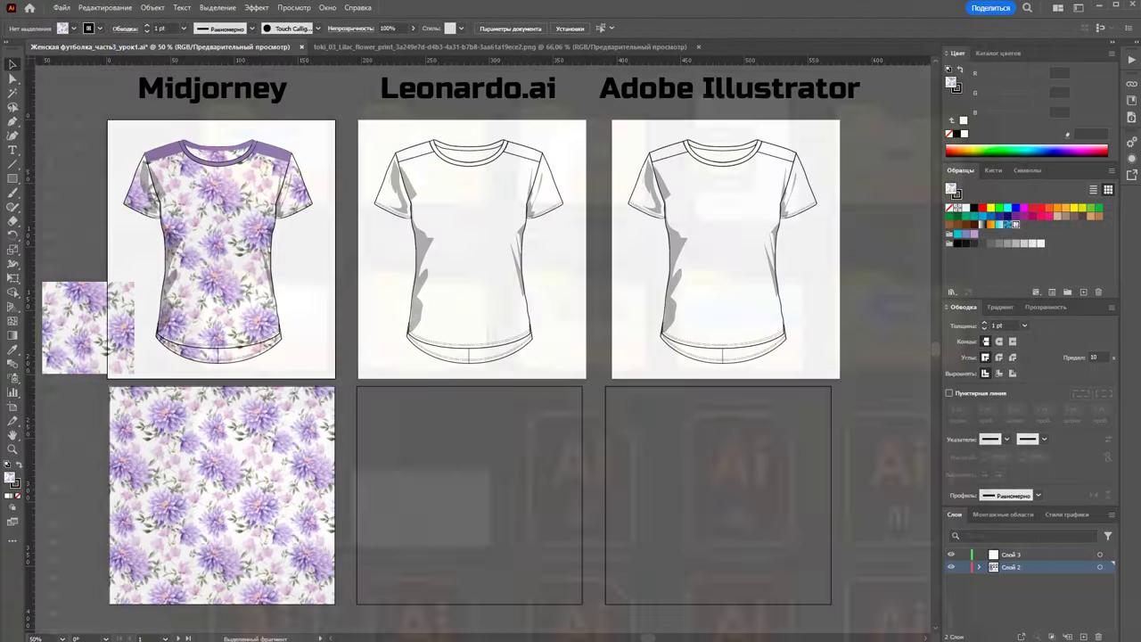
{"action": "left_click", "coordinate": [61, 8]}
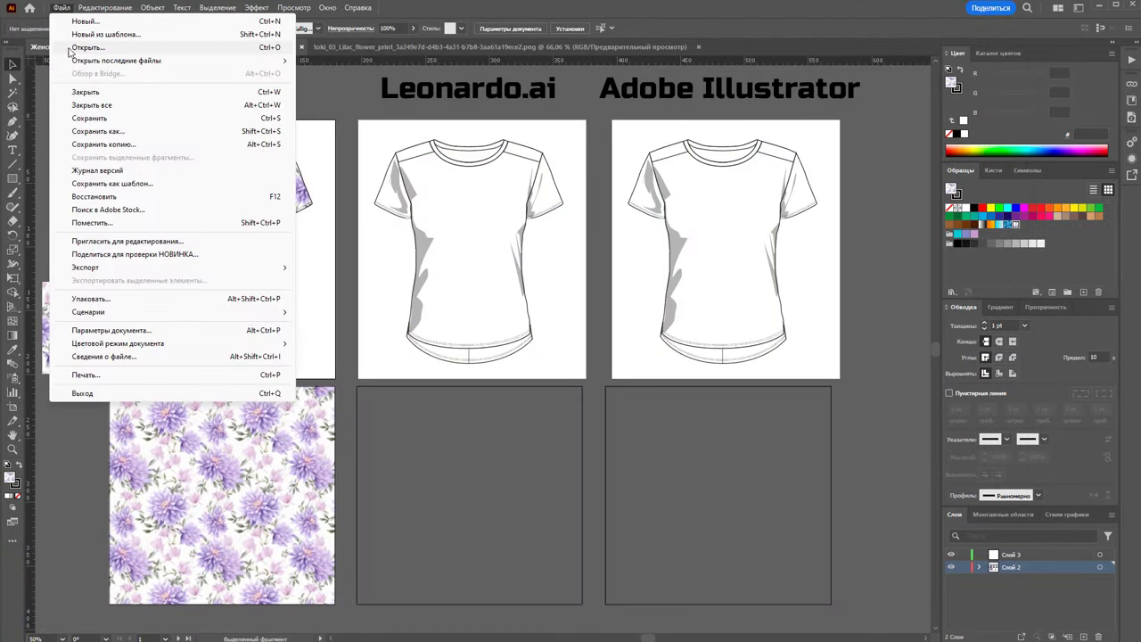
{"action": "left_click", "coordinate": [75, 49]}
{"action": "left_click", "coordinate": [63, 136]}
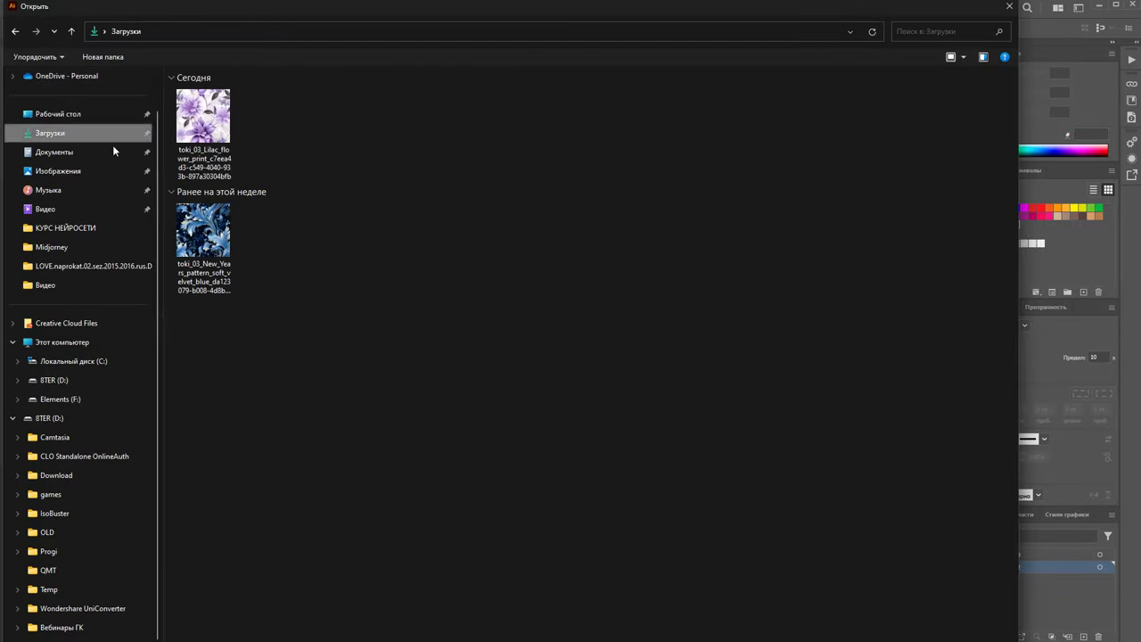
{"action": "double_click", "coordinate": [204, 125]}
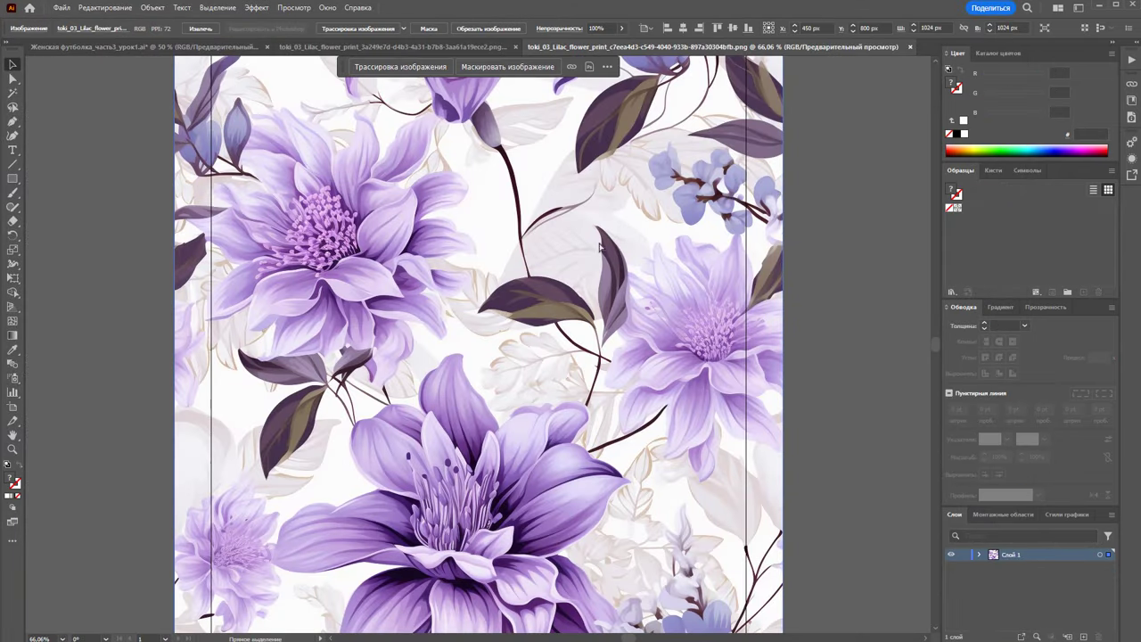
{"action": "left_click", "coordinate": [143, 46]}
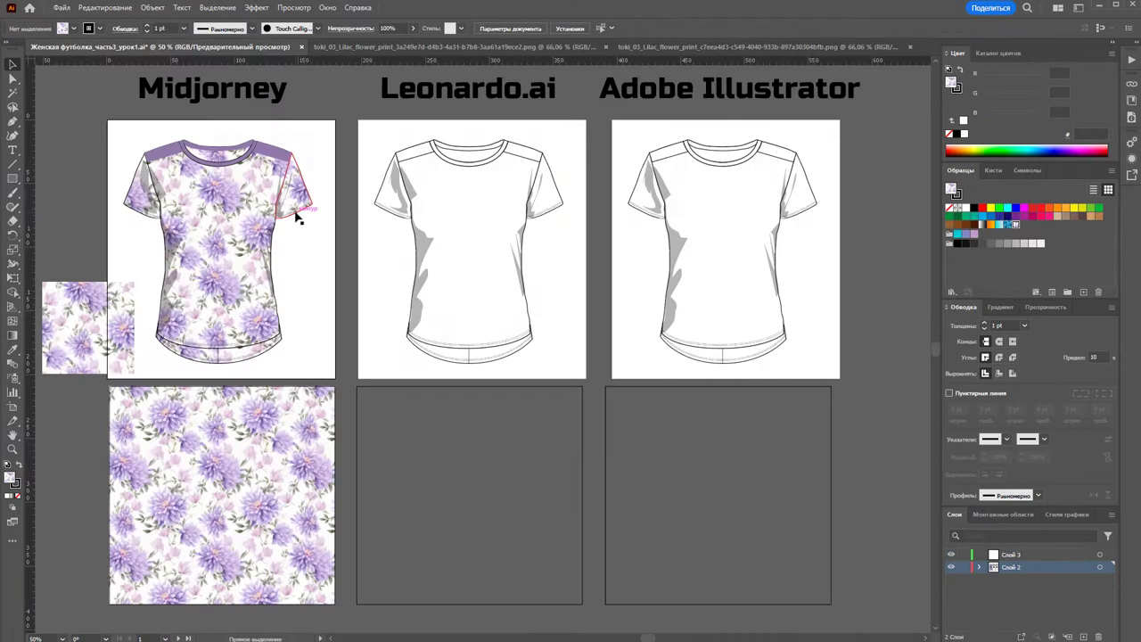
- Paste the second lilac image into the mockup and size it beside the pattern sample
{"action": "key", "text": "ctrl+v"}
{"action": "left_click", "coordinate": [578, 348]}
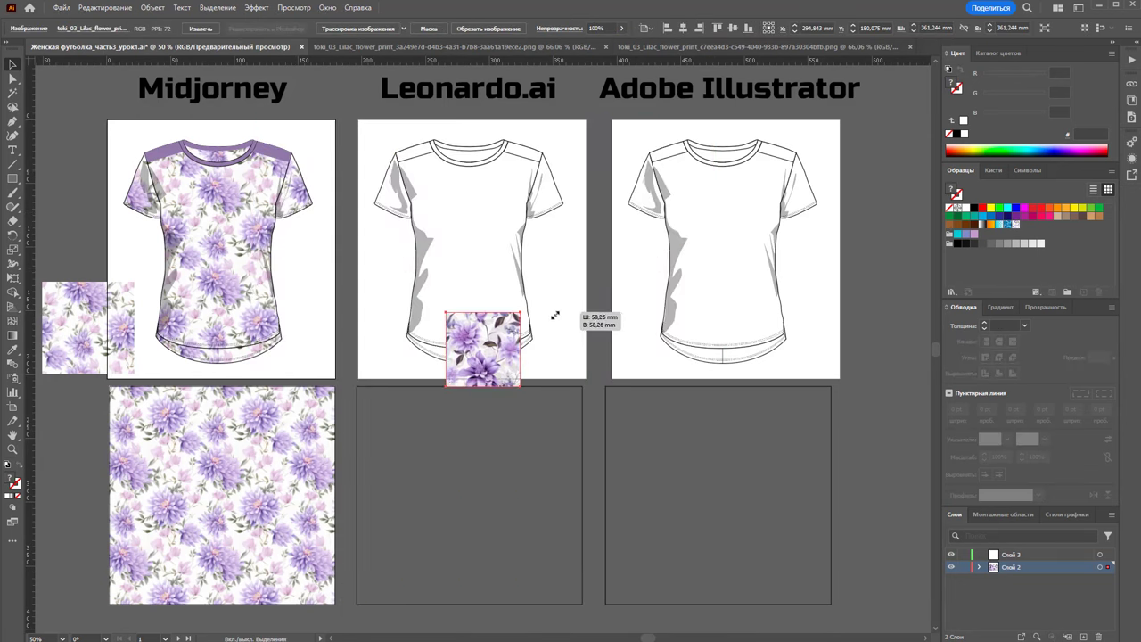
{"action": "left_click_drag", "start_coordinate": [713, 118], "coordinate": [526, 305]}
{"action": "left_click_drag", "start_coordinate": [498, 329], "coordinate": [84, 403]}
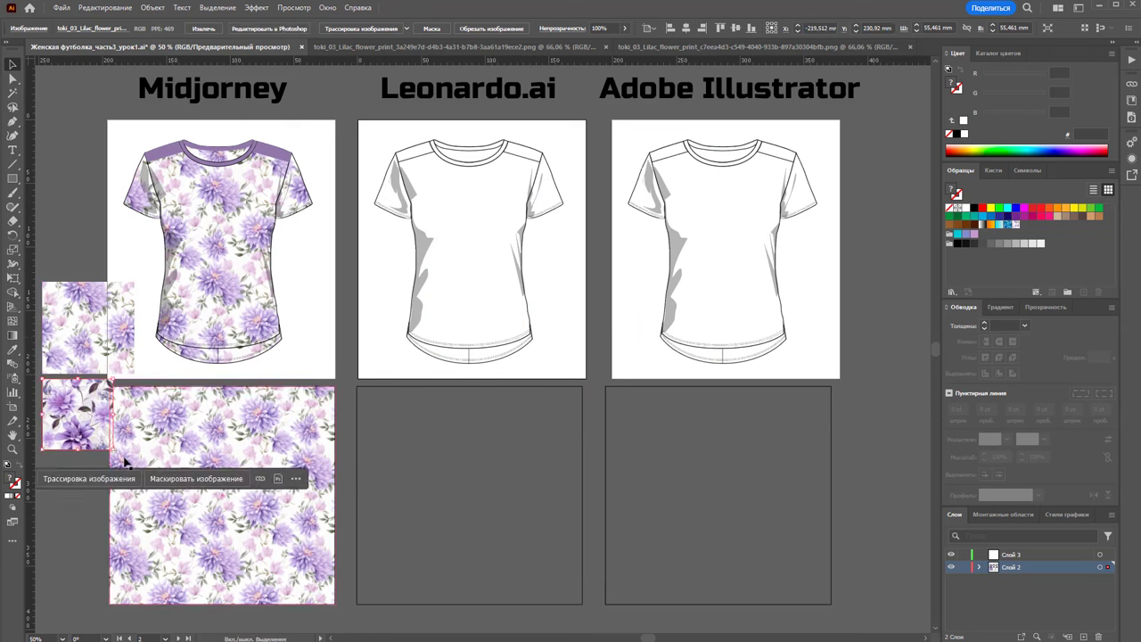
{"action": "left_click_drag", "start_coordinate": [111, 448], "coordinate": [134, 471]}
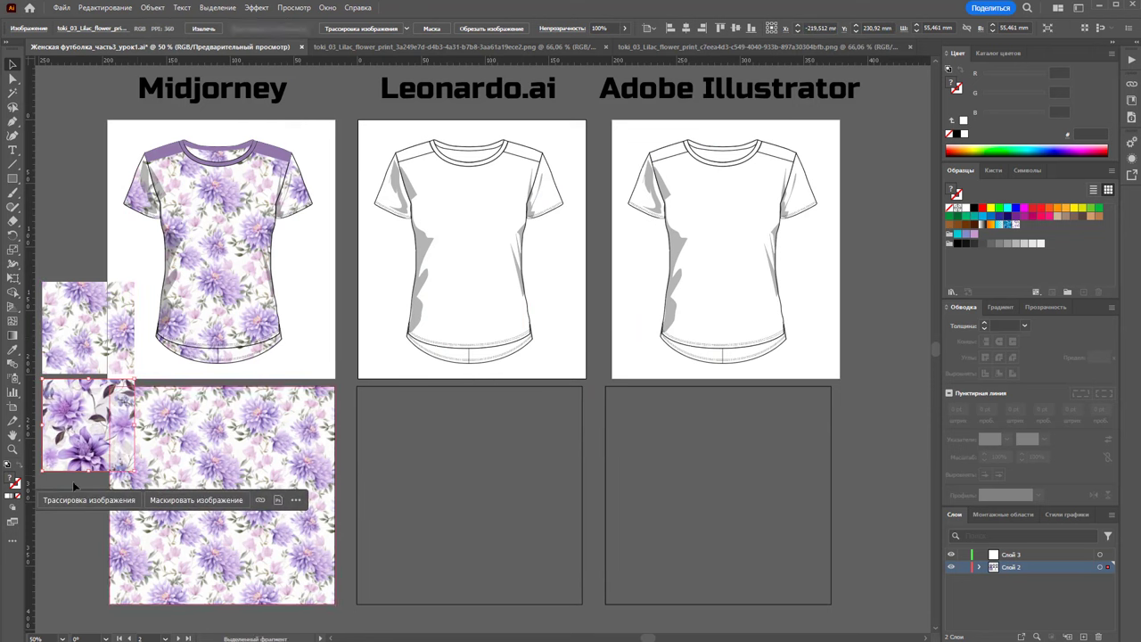
{"action": "key", "text": "ctrl+shift+a"}
- Add the flower image as a new pattern swatch, trial it on the rectangle, then undo
{"action": "left_click_drag", "start_coordinate": [80, 431], "coordinate": [1025, 258]}
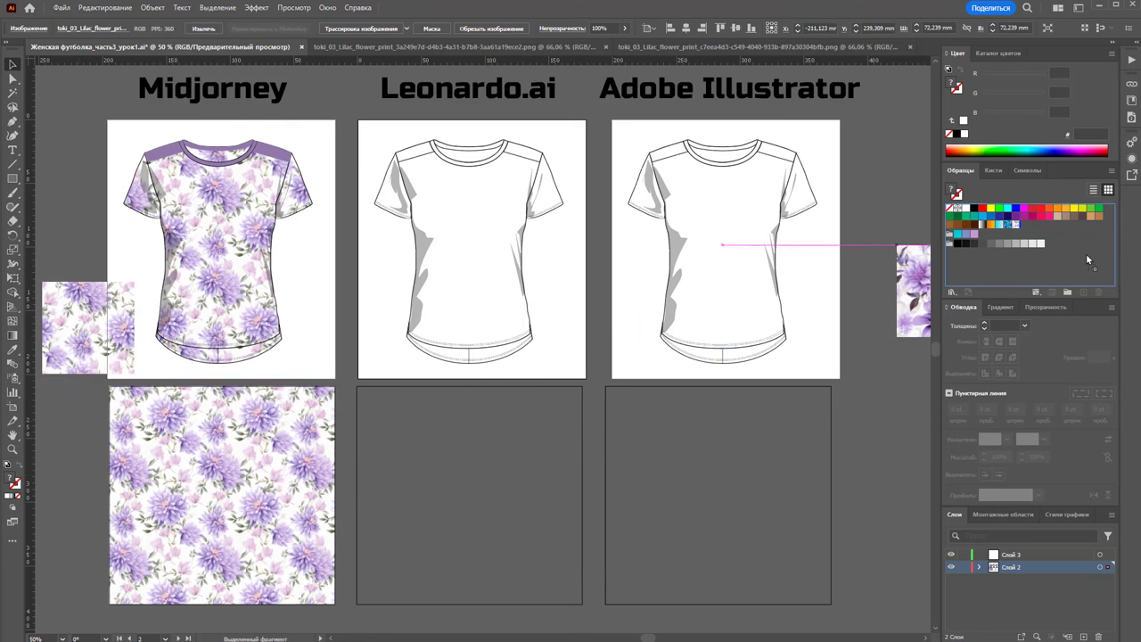
{"action": "left_click", "coordinate": [277, 456]}
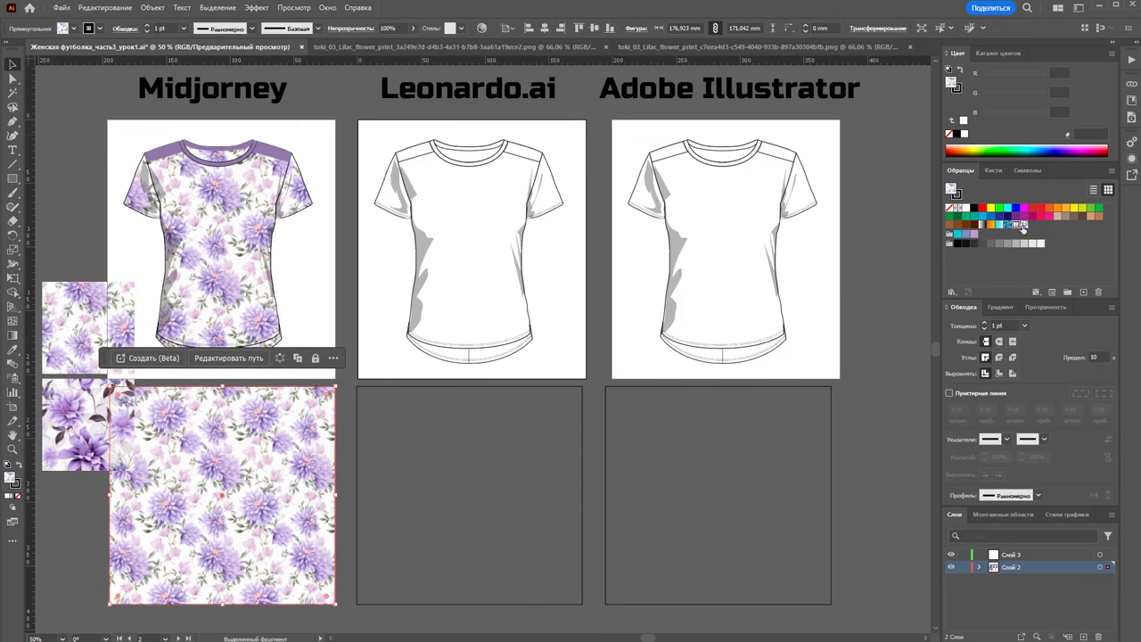
{"action": "left_click", "coordinate": [1022, 226]}
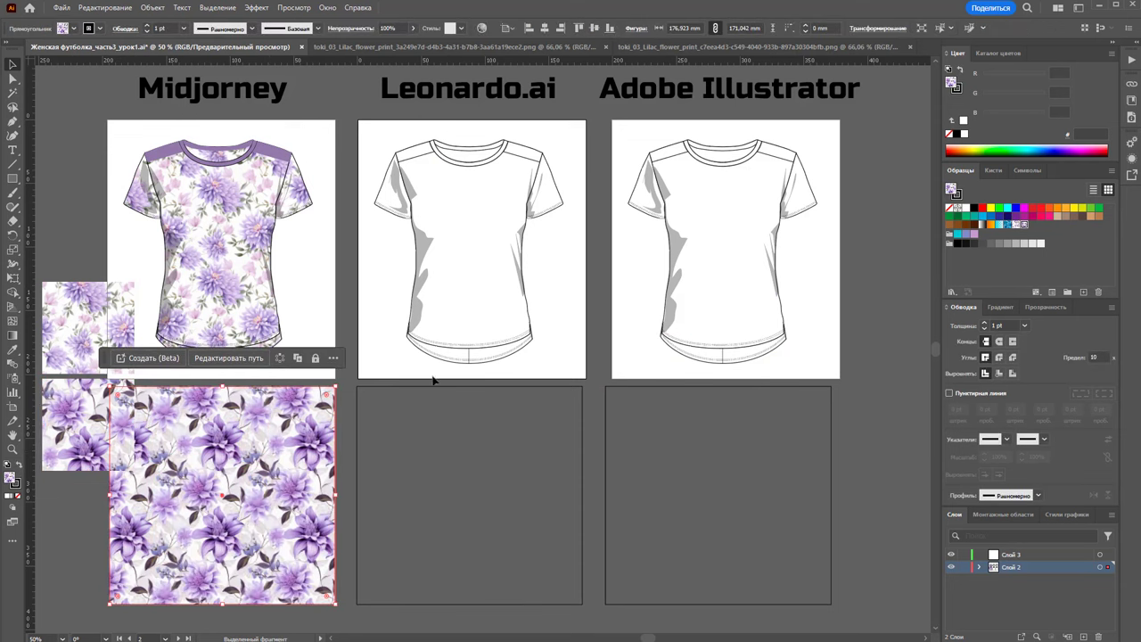
{"action": "key", "text": "ctrl+z"}
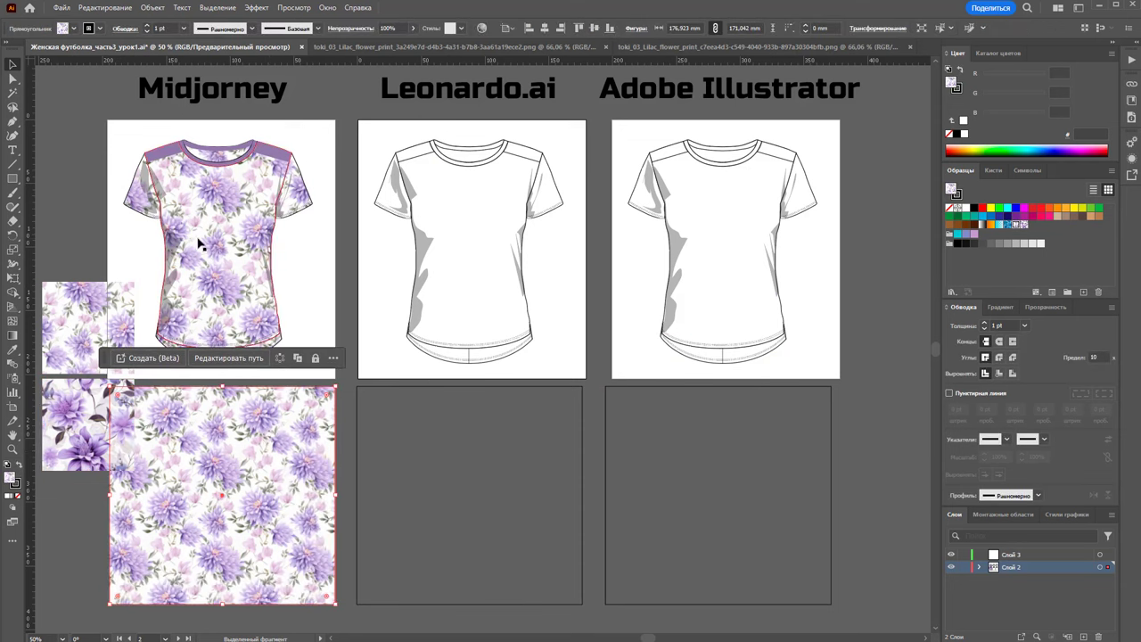
{"action": "left_click", "coordinate": [196, 244]}
{"action": "left_click_drag", "start_coordinate": [131, 194], "coordinate": [133, 196]}
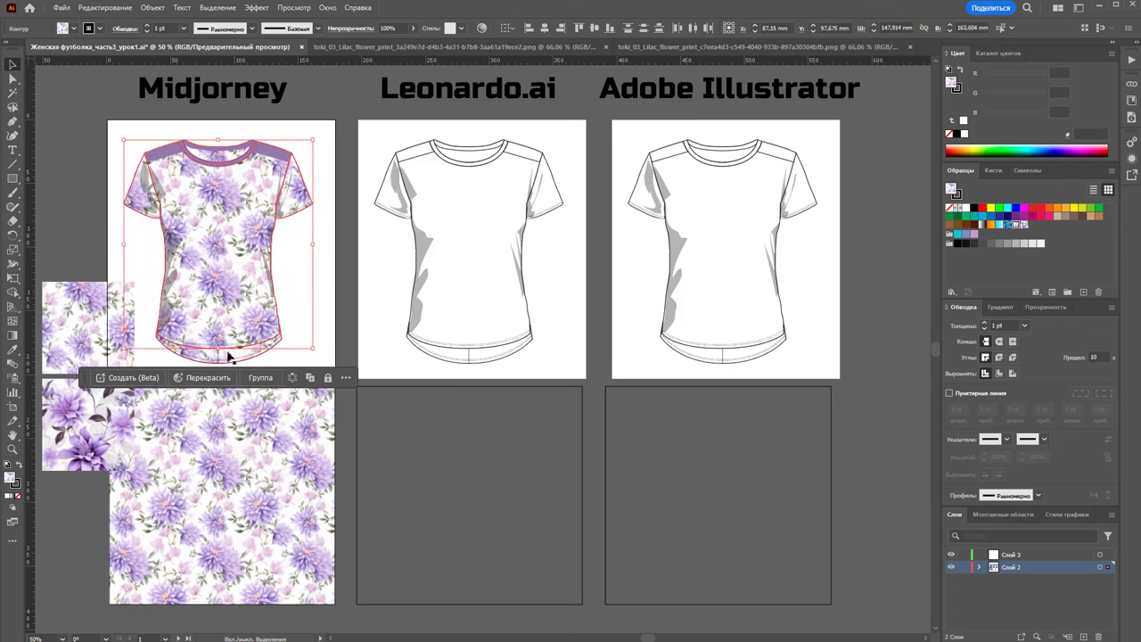
- Fill the Midjourney T-shirt and the large rectangle below it with the darker lilac pattern
{"action": "left_click", "coordinate": [229, 356], "text": "shift"}
{"action": "left_click", "coordinate": [1024, 226]}
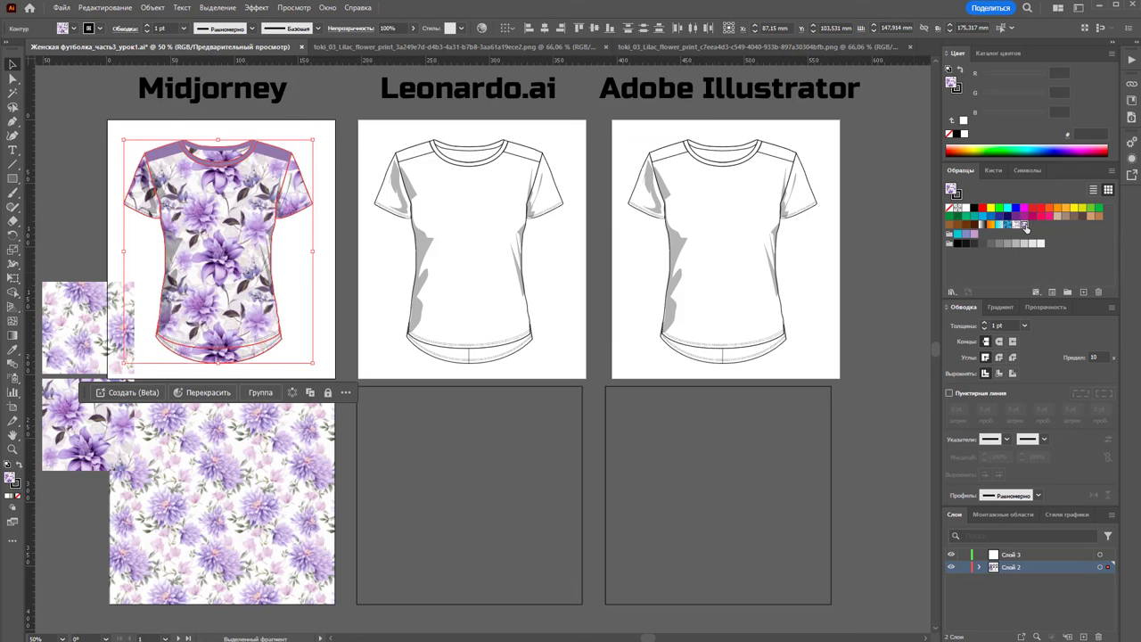
{"action": "left_click", "coordinate": [346, 265]}
{"action": "left_click", "coordinate": [156, 473]}
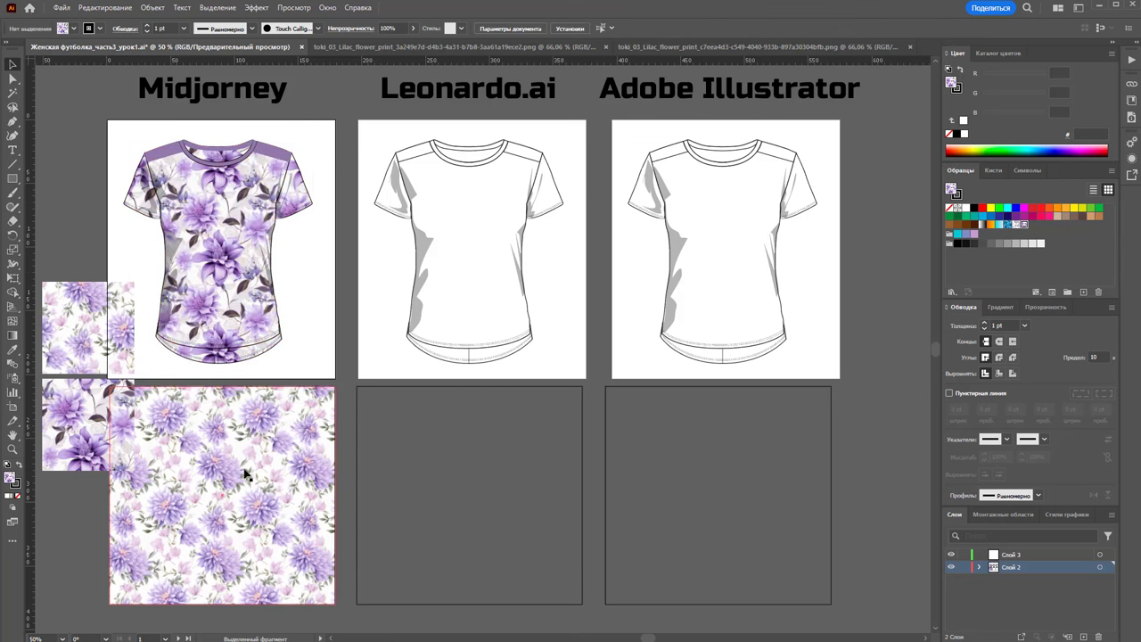
{"action": "left_click", "coordinate": [1022, 226]}
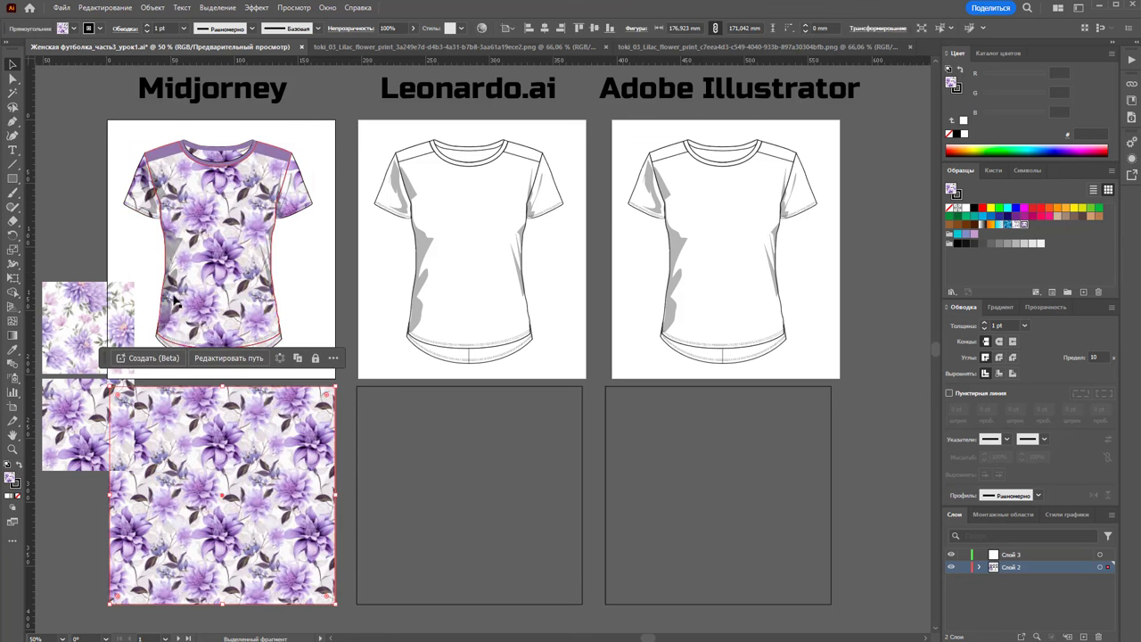
- Replace the old dahlia sample image with the new floral sample, moved up beside the shirt
{"action": "left_click", "coordinate": [111, 314]}
{"action": "key", "text": "Delete"}
{"action": "left_click_drag", "start_coordinate": [79, 428], "coordinate": [82, 335]}
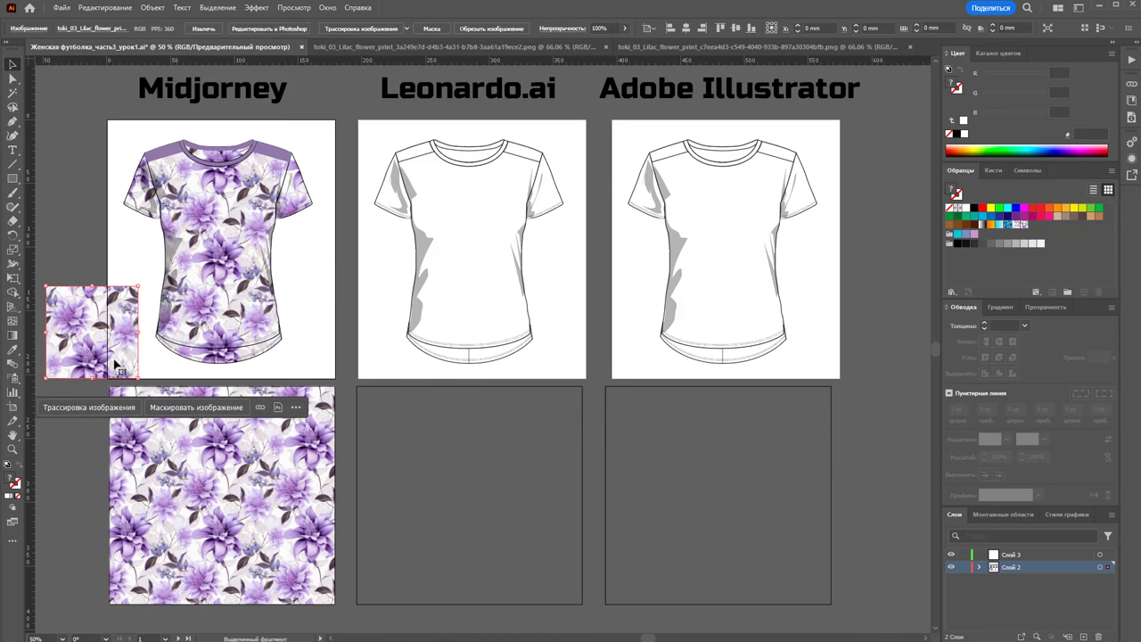
{"action": "left_click", "coordinate": [332, 360]}
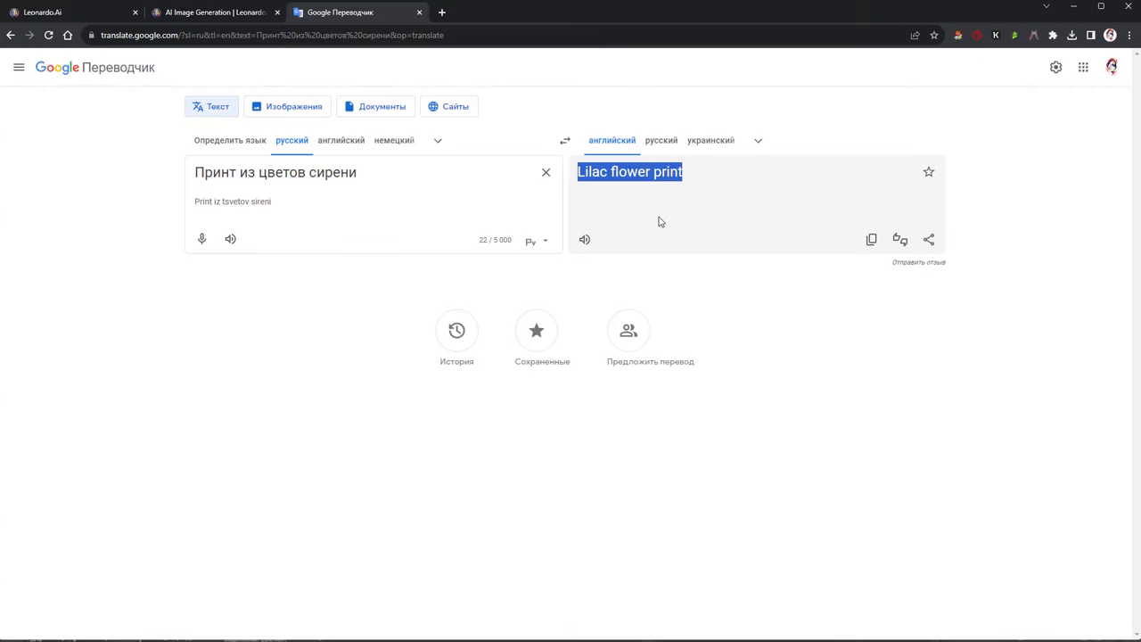
- Switch from Google Translate to the Leonardo.Ai AI Image Generation browser tab
{"action": "left_click", "coordinate": [218, 12]}
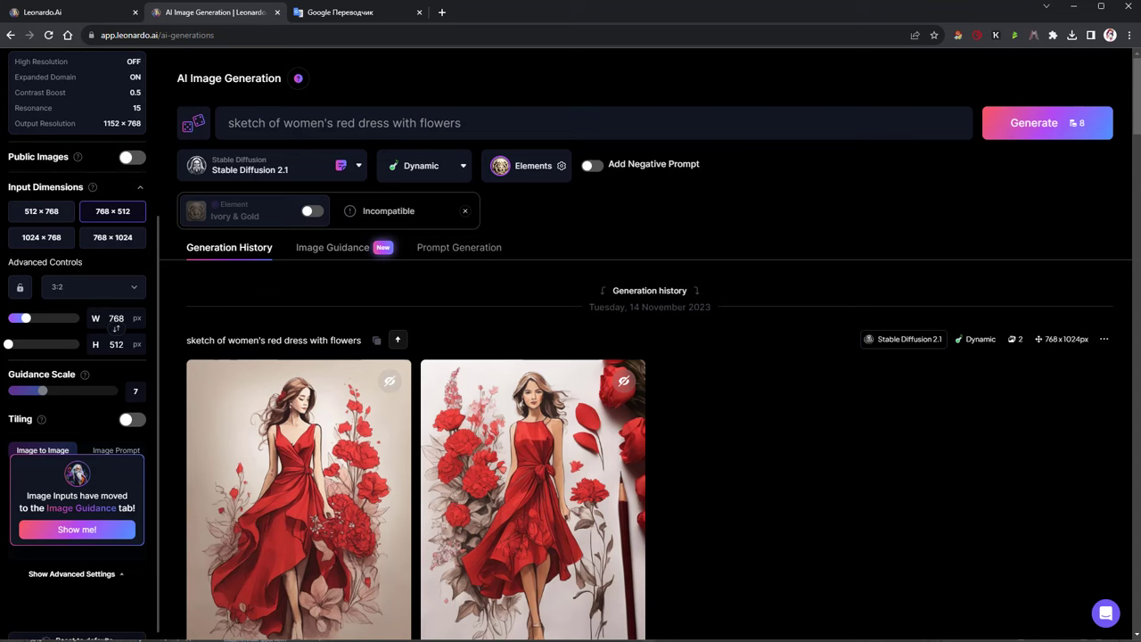
- Replace the Leonardo.ai prompt with the pasted phrase 'Lilac flower print'
{"action": "scroll", "coordinate": [178, 462], "scroll_direction": "down", "scroll_amount": 2}
{"action": "scroll", "coordinate": [101, 443], "scroll_direction": "up", "scroll_amount": 3}
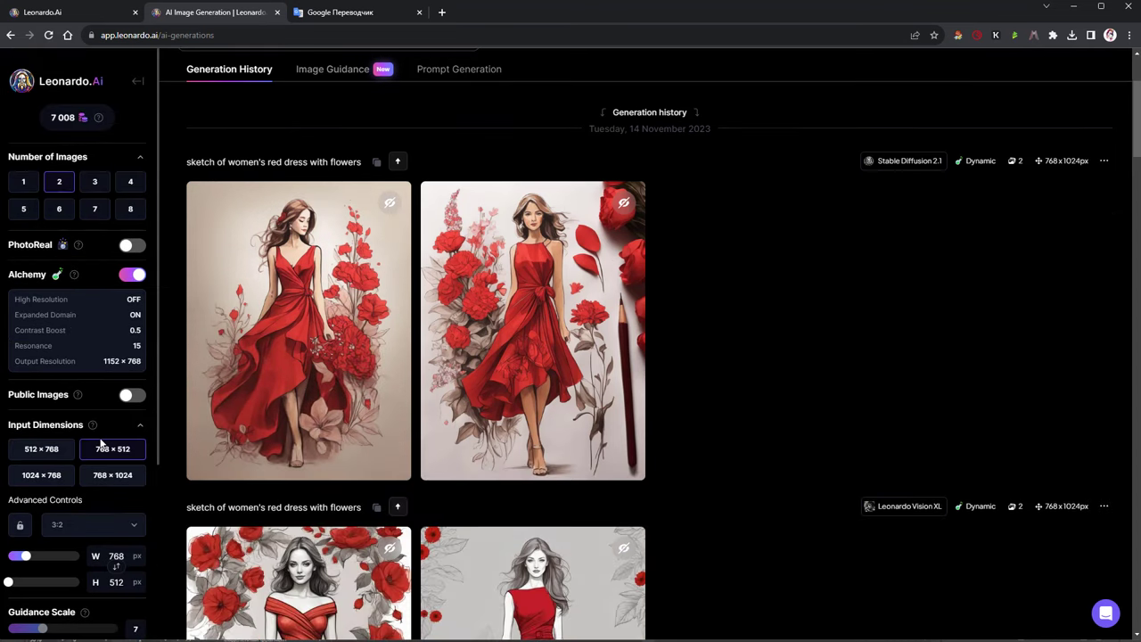
{"action": "scroll", "coordinate": [98, 116], "scroll_direction": "up", "scroll_amount": 2}
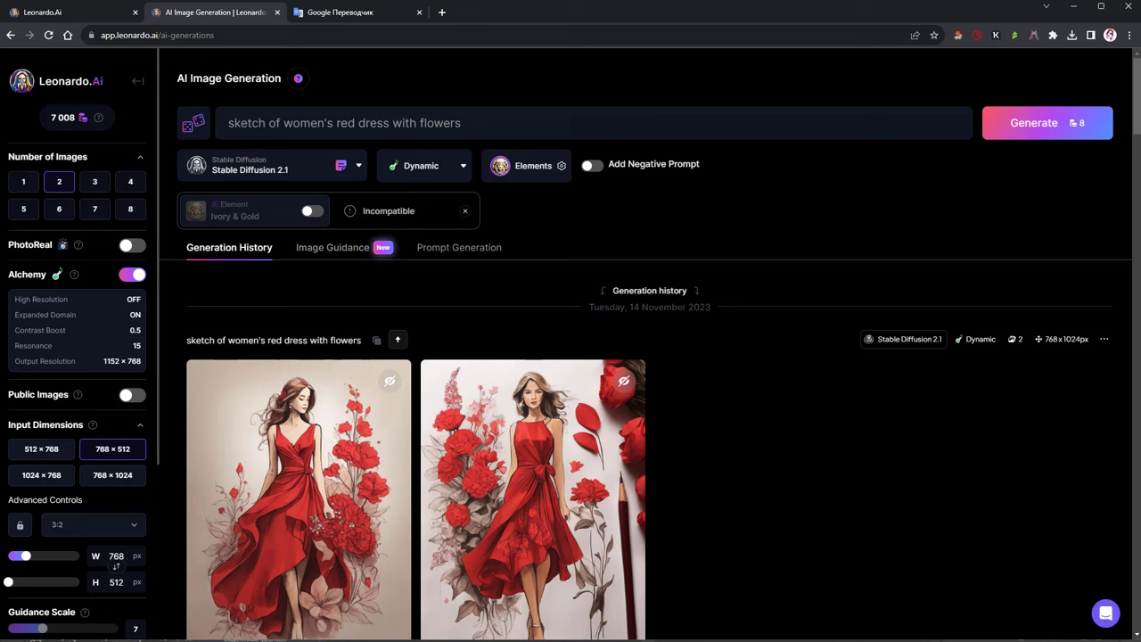
{"action": "left_click", "coordinate": [284, 123]}
{"action": "left_click_drag", "start_coordinate": [461, 123], "coordinate": [228, 123]}
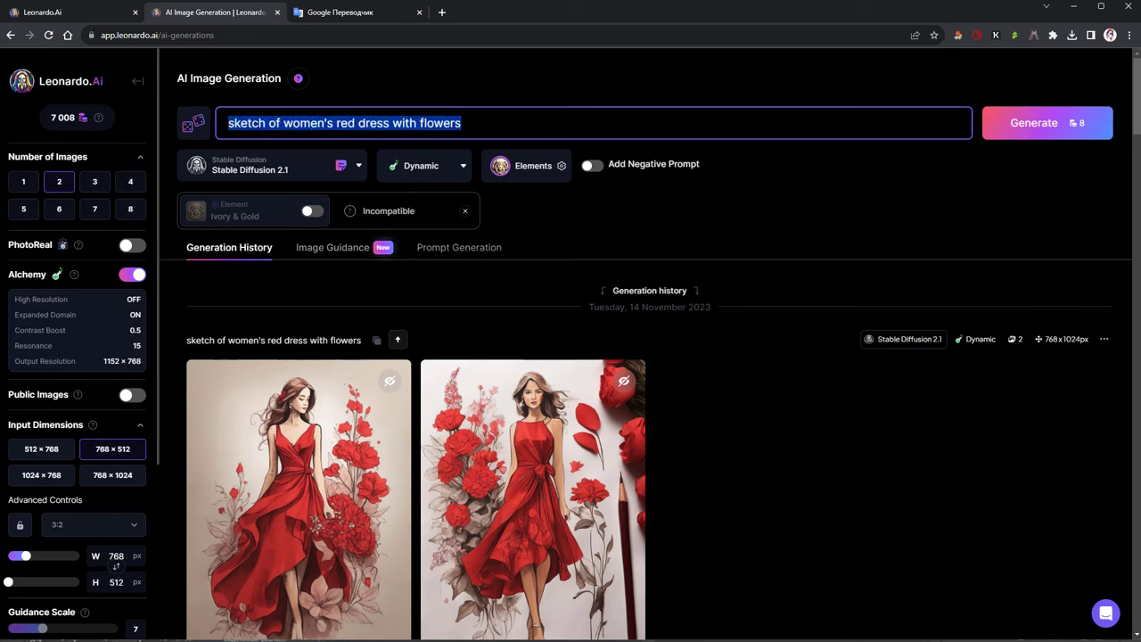
{"action": "type", "text": "Lilac flower print"}
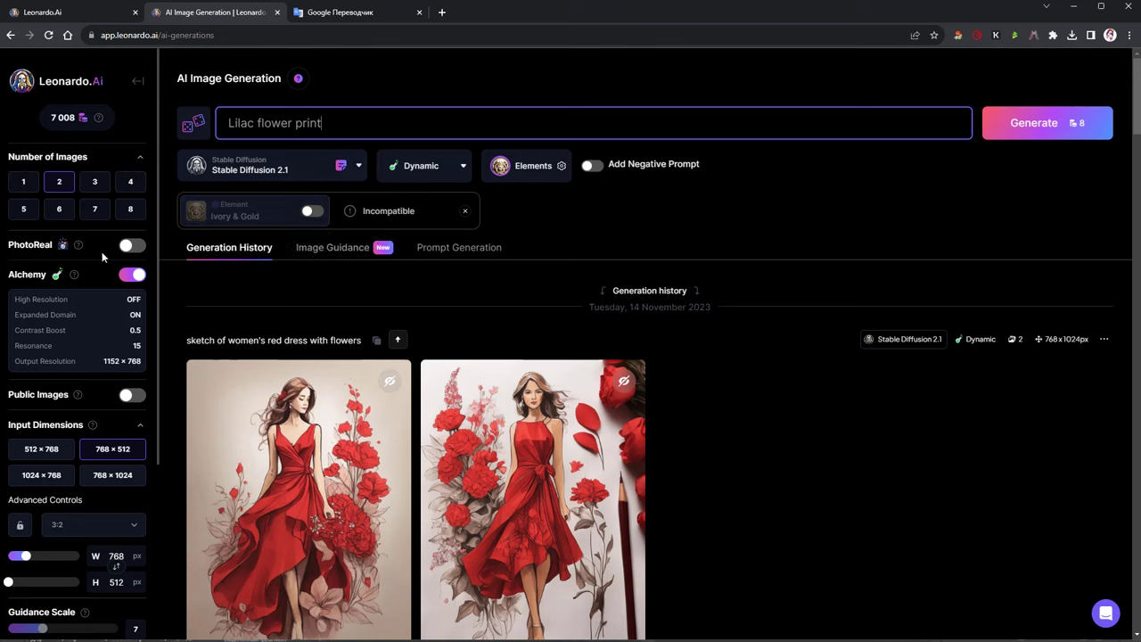
- Set a square 1:1 aspect ratio, switch Tiling on and generate the images
{"action": "left_click", "coordinate": [357, 169]}
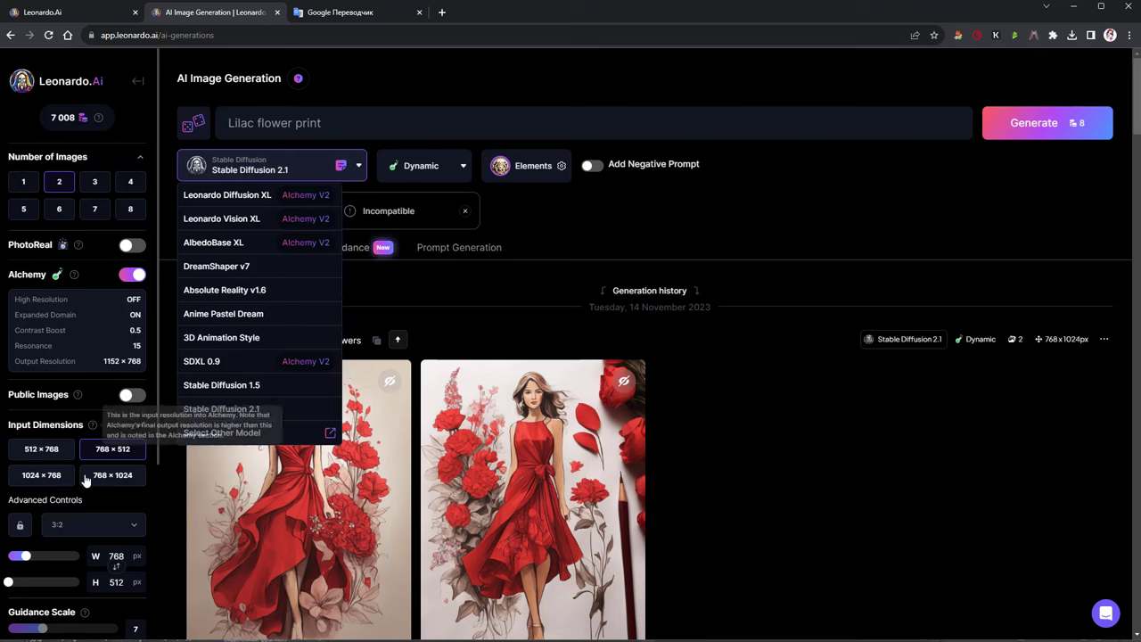
{"action": "left_click", "coordinate": [111, 526]}
{"action": "left_click", "coordinate": [88, 553]}
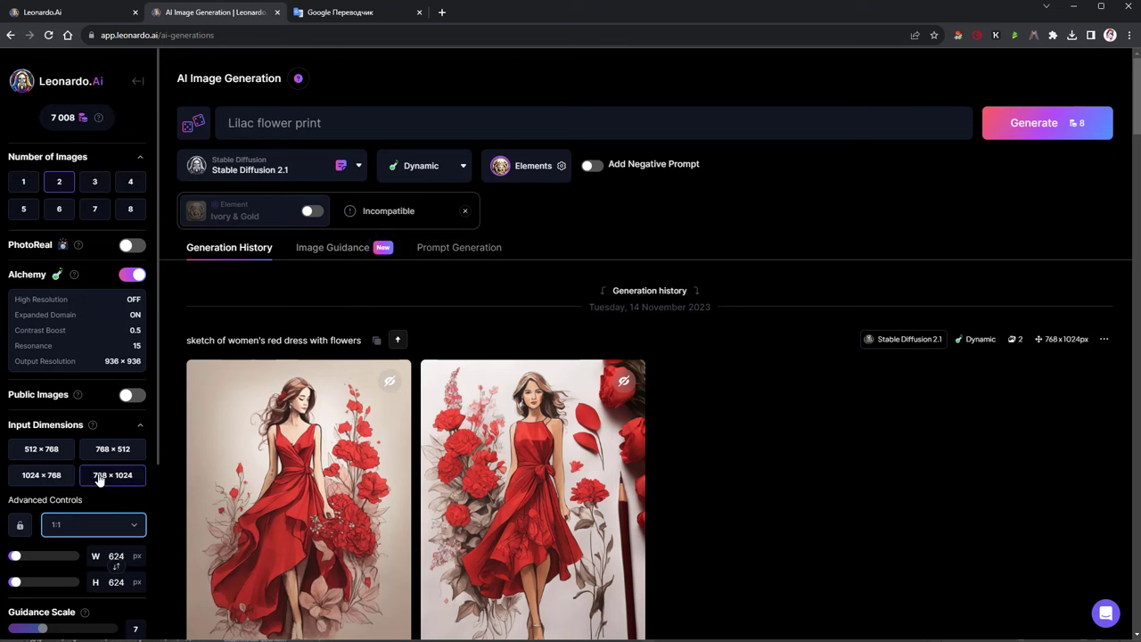
{"action": "scroll", "coordinate": [47, 449], "scroll_direction": "down", "scroll_amount": 2}
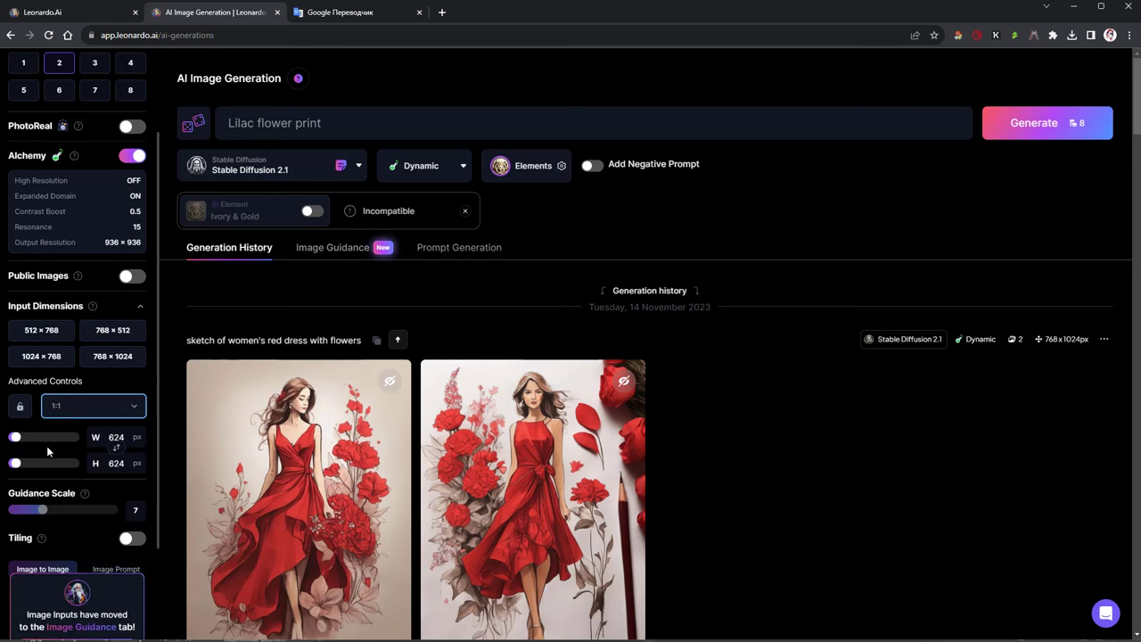
{"action": "scroll", "coordinate": [43, 447], "scroll_direction": "down", "scroll_amount": 1}
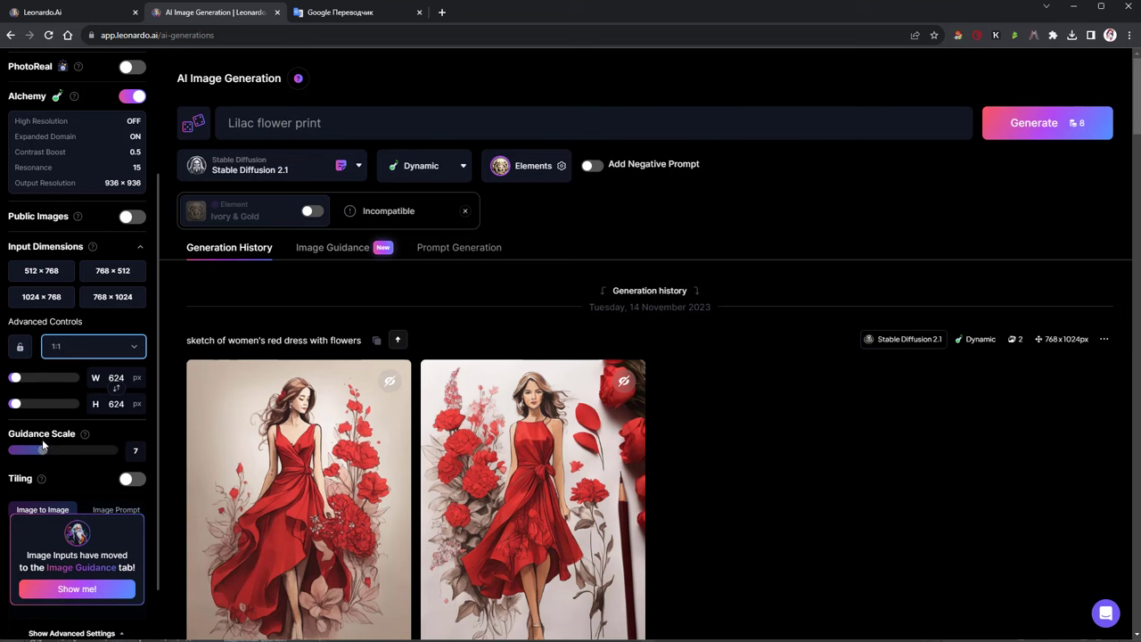
{"action": "scroll", "coordinate": [42, 439], "scroll_direction": "down", "scroll_amount": 1}
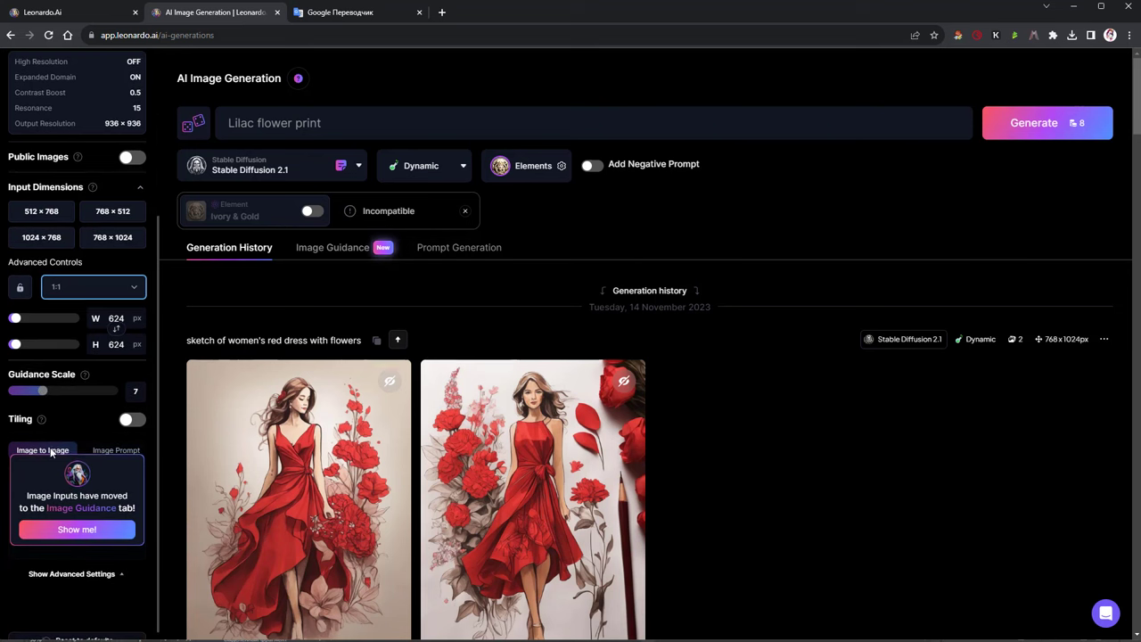
{"action": "left_click", "coordinate": [137, 420]}
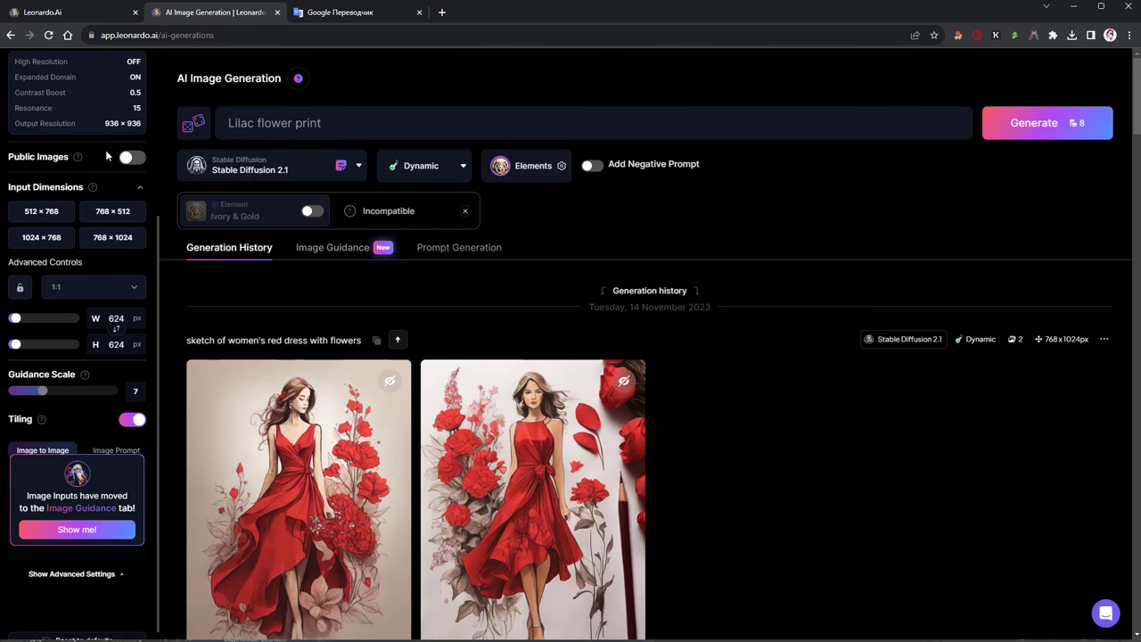
{"action": "scroll", "coordinate": [105, 150], "scroll_direction": "up", "scroll_amount": 4}
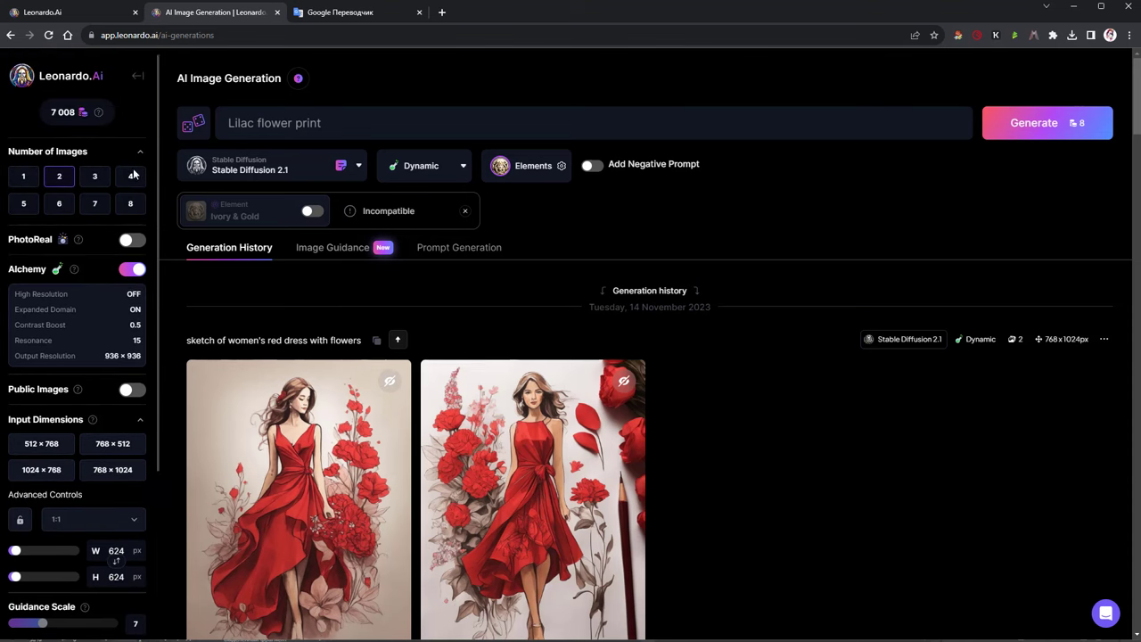
{"action": "left_click", "coordinate": [1034, 132]}
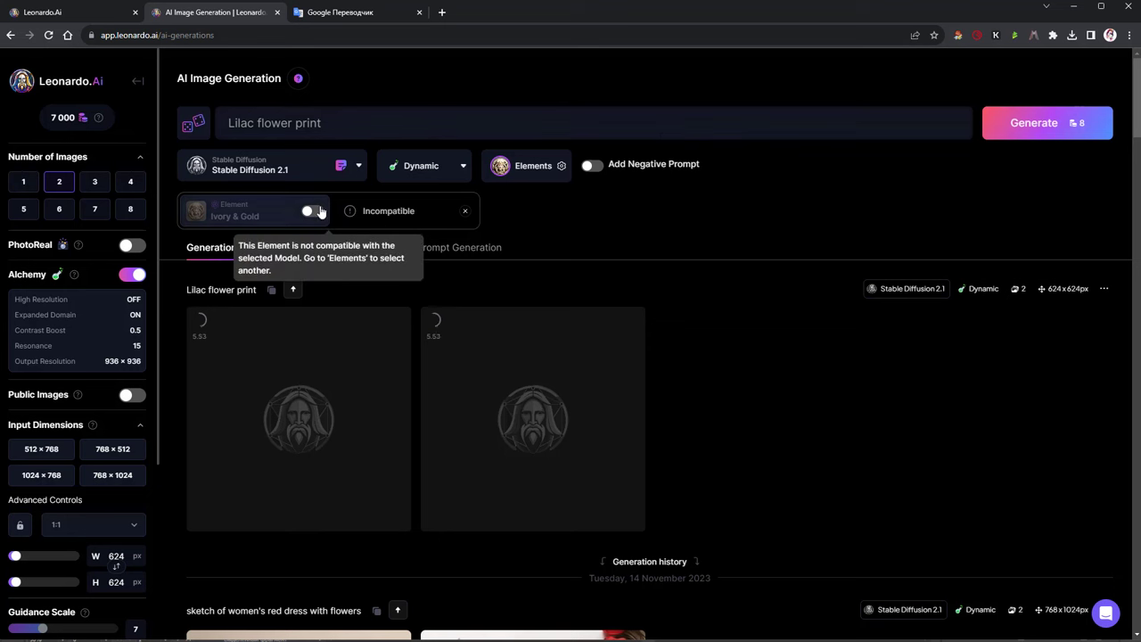
- Generate the Lilac flower print again with the Leonardo Vision XL model
{"action": "left_click", "coordinate": [359, 167]}
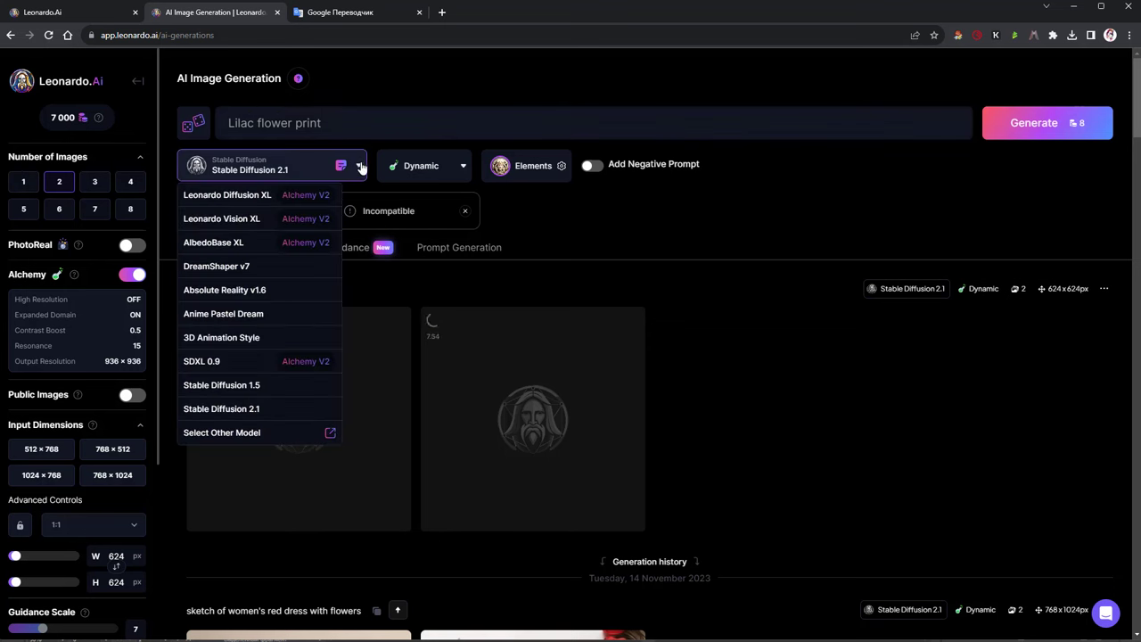
{"action": "left_click", "coordinate": [254, 221]}
{"action": "left_click", "coordinate": [1043, 125]}
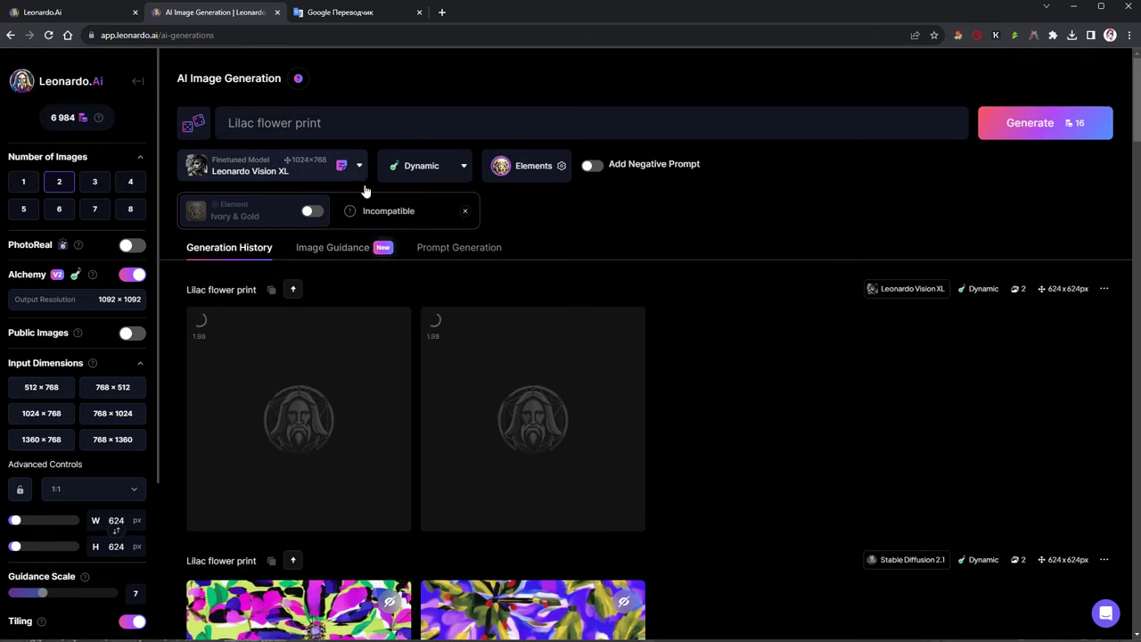
- Generate another Lilac flower print batch with the Stable Diffusion 2.1 model
{"action": "scroll", "coordinate": [445, 267], "scroll_direction": "down", "scroll_amount": 3}
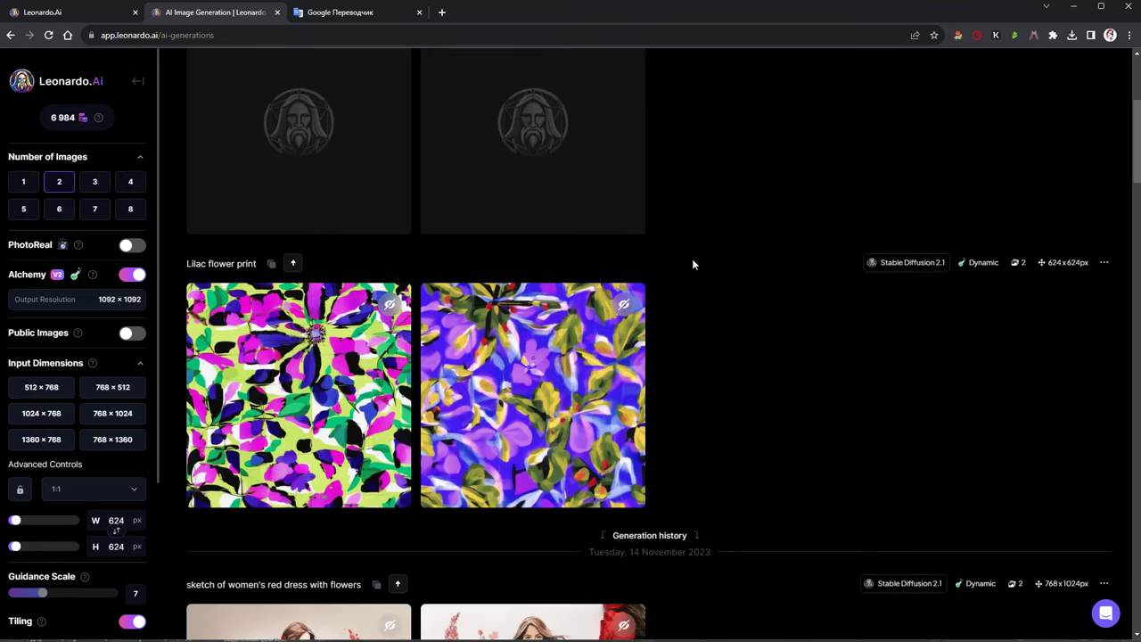
{"action": "scroll", "coordinate": [654, 255], "scroll_direction": "up", "scroll_amount": 3}
{"action": "left_click", "coordinate": [359, 167]}
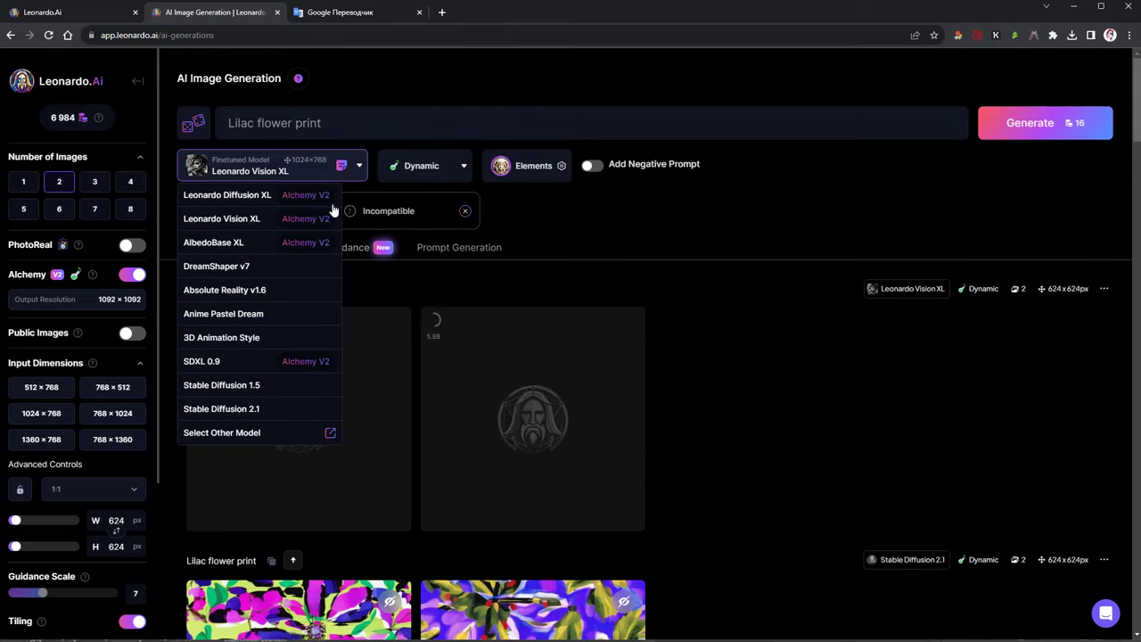
{"action": "left_click", "coordinate": [247, 407]}
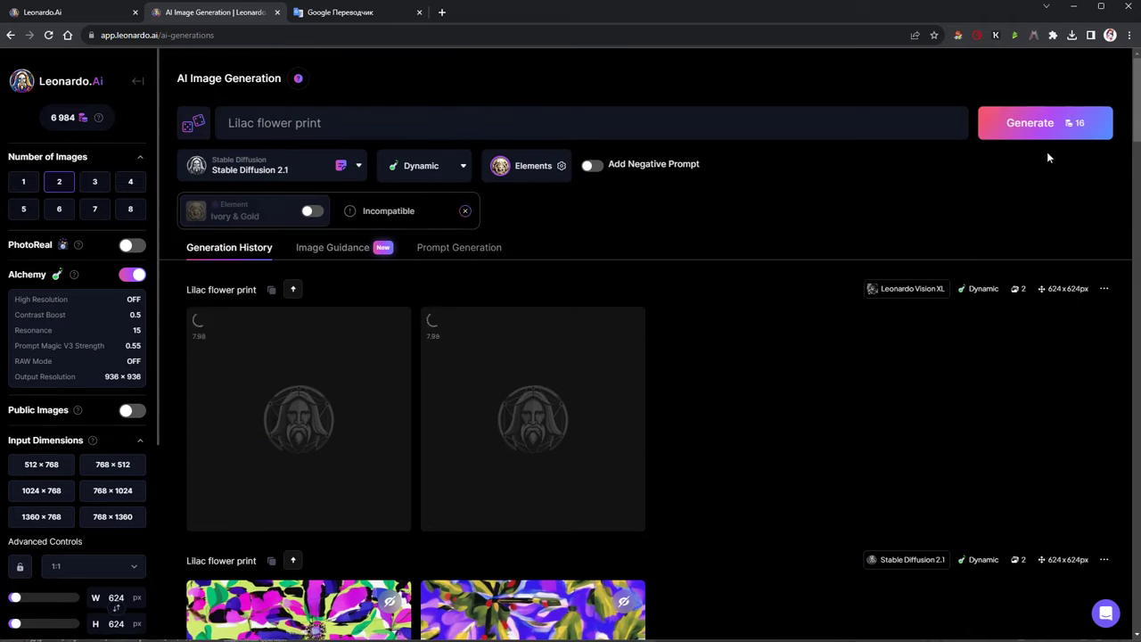
{"action": "left_click", "coordinate": [1042, 125]}
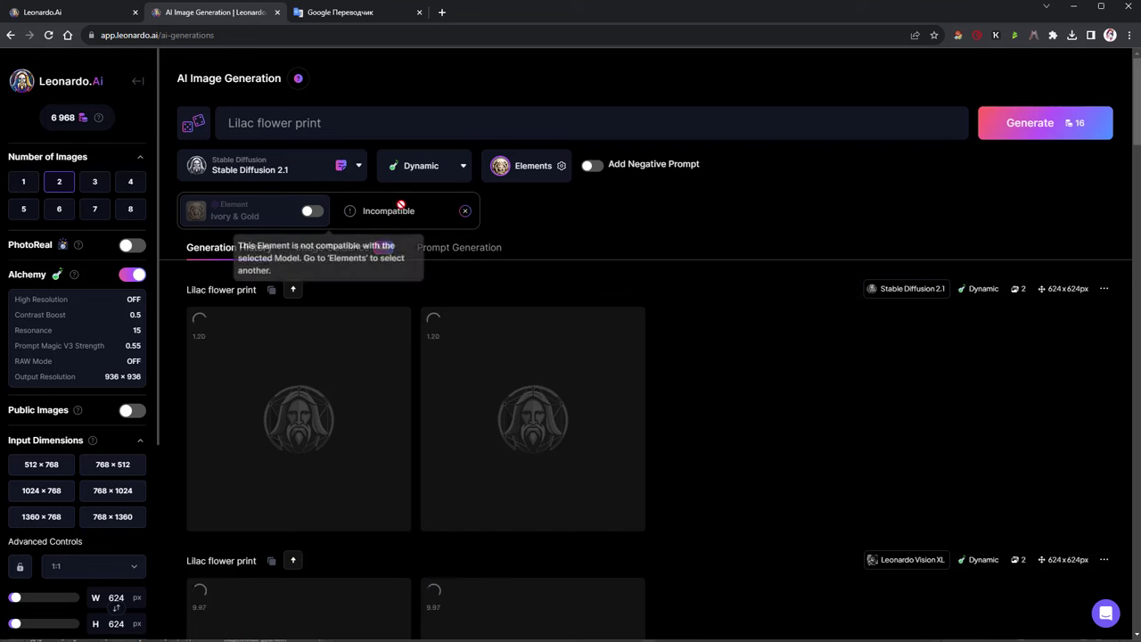
{"action": "left_click", "coordinate": [462, 167]}
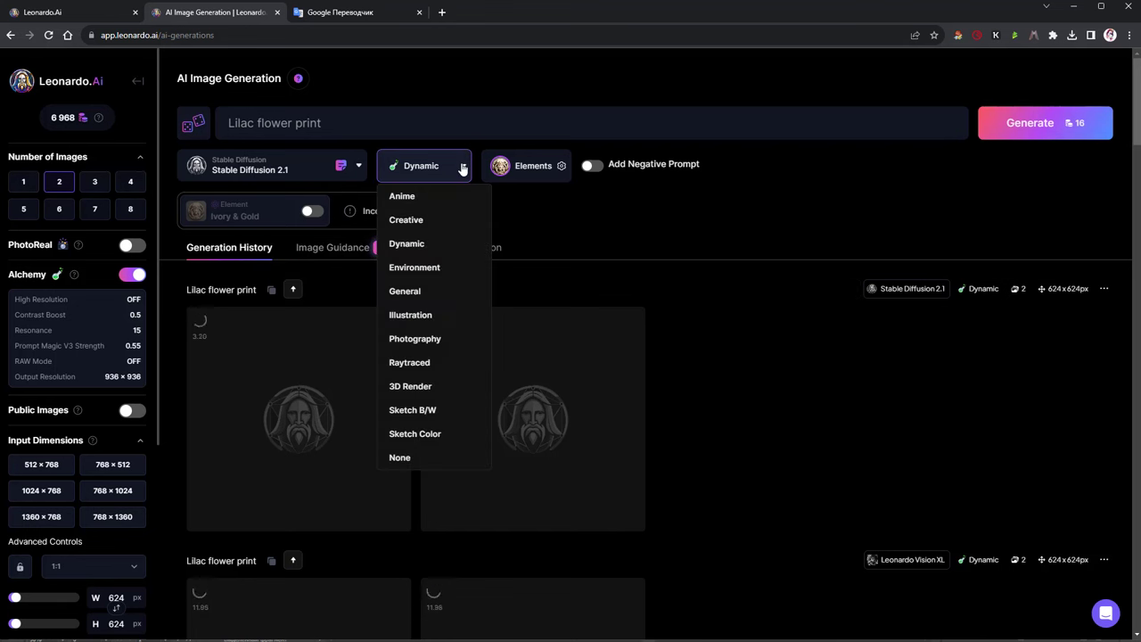
- Generate a Lilac flower print batch with the Illustration style preset
{"action": "left_click", "coordinate": [410, 314]}
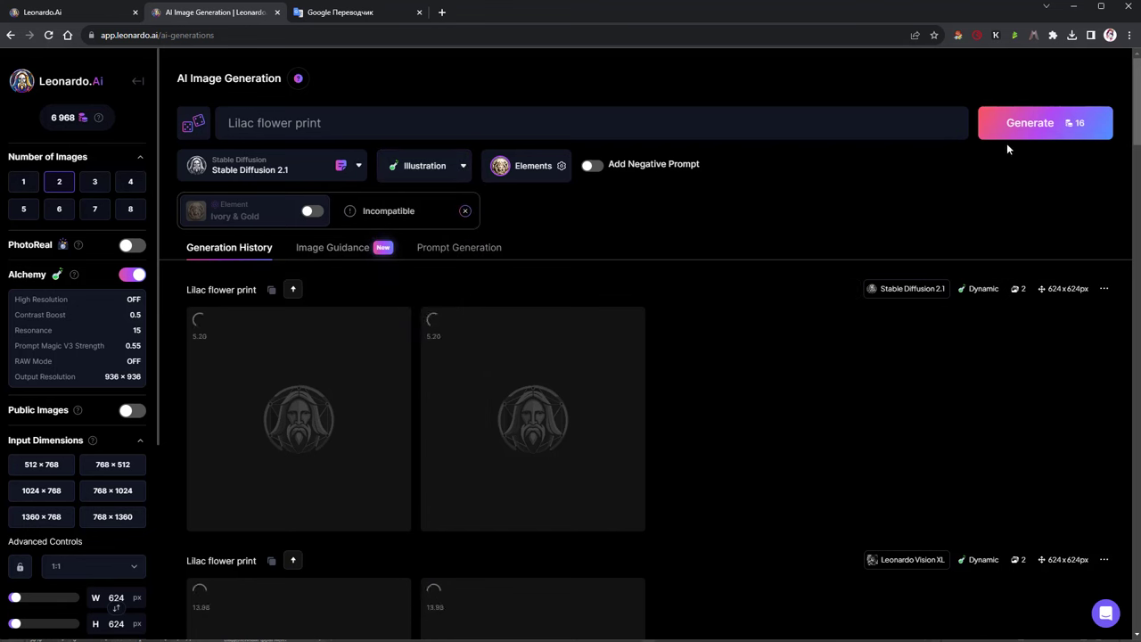
{"action": "left_click", "coordinate": [1049, 125]}
{"action": "left_click", "coordinate": [354, 163]}
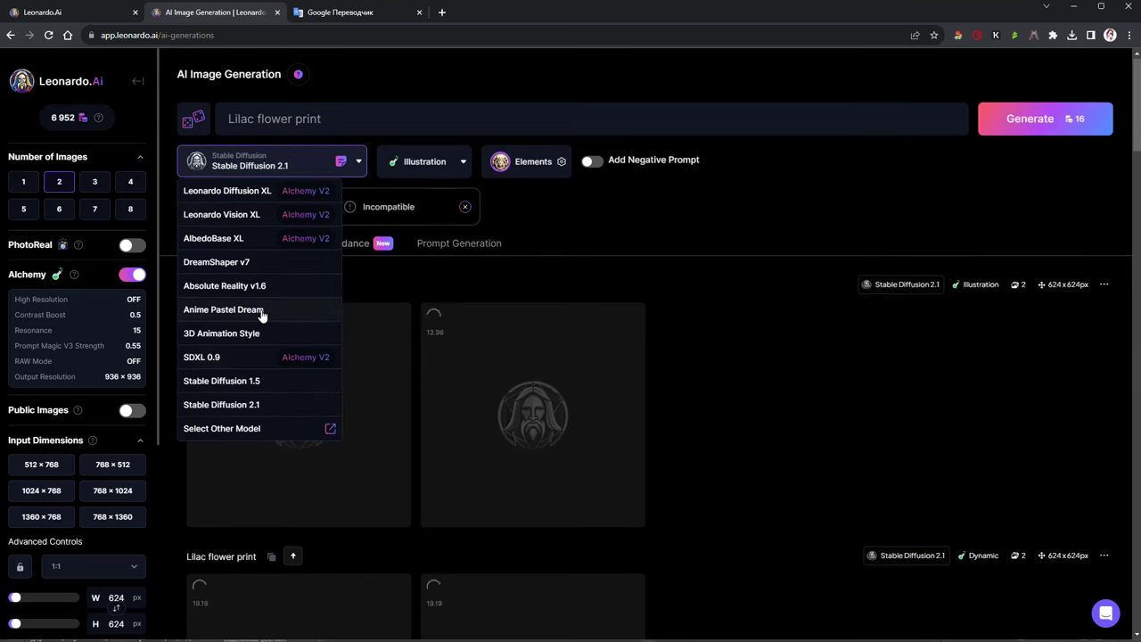
- Generate with the 3D Animation Style model, preset None and Ivory & Gold element removed
{"action": "scroll", "coordinate": [259, 307], "scroll_direction": "down", "scroll_amount": 1}
{"action": "scroll", "coordinate": [433, 319], "scroll_direction": "up", "scroll_amount": 1}
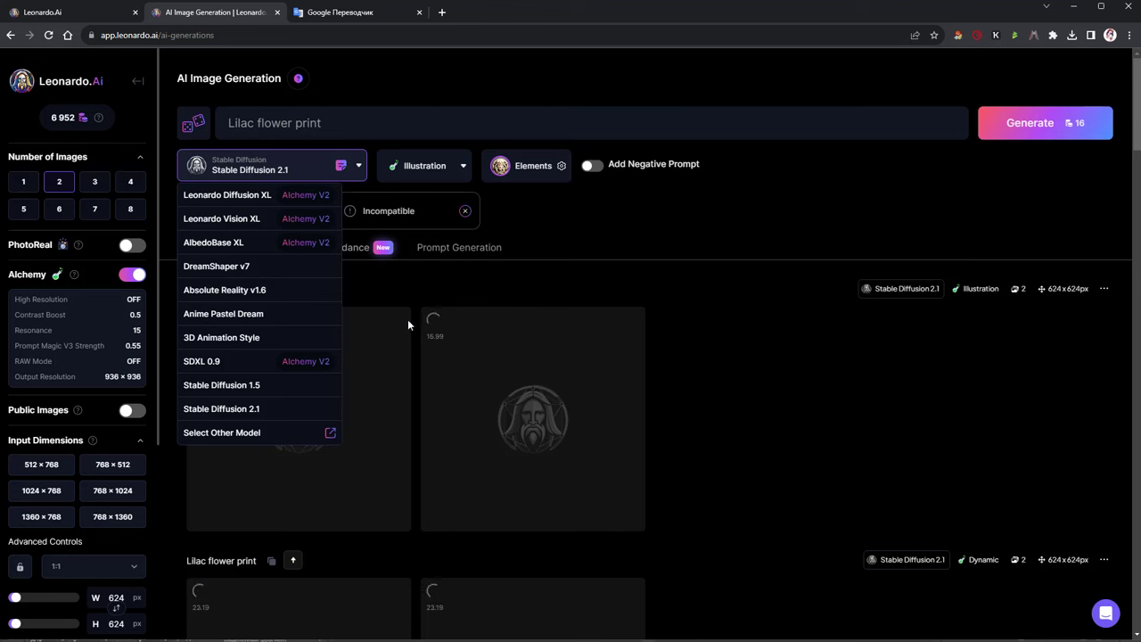
{"action": "left_click", "coordinate": [277, 336]}
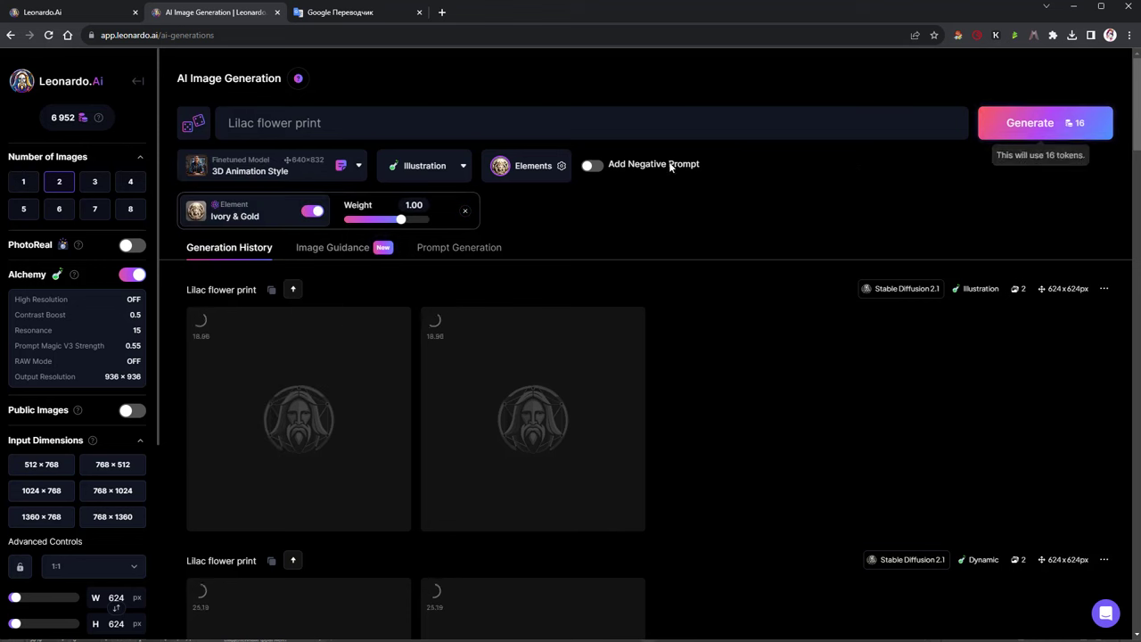
{"action": "left_click", "coordinate": [449, 166]}
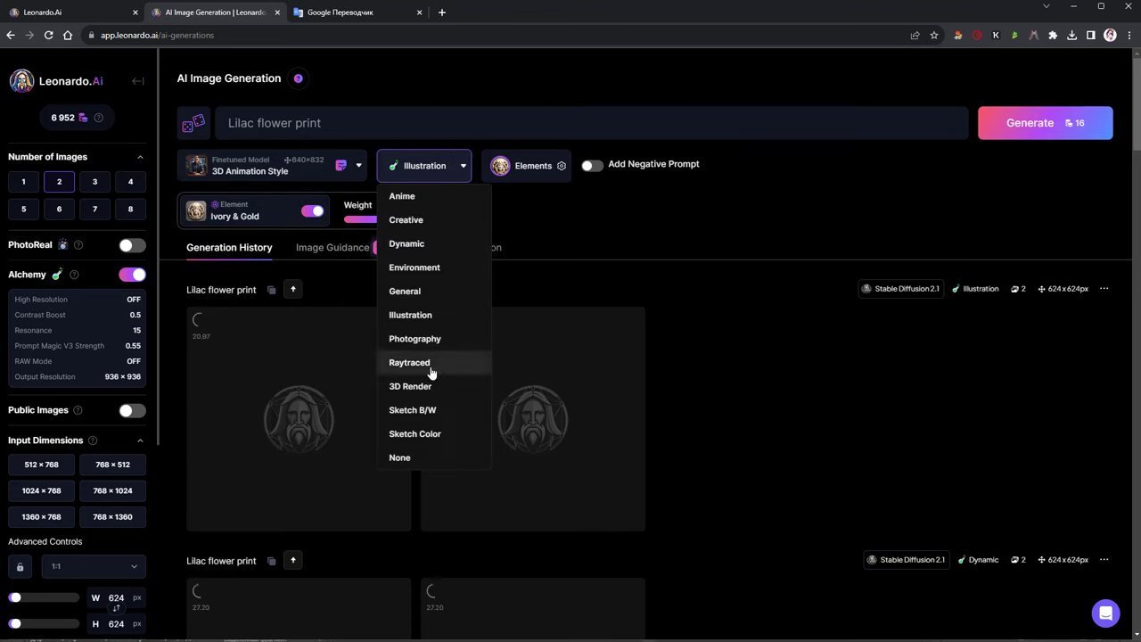
{"action": "left_click", "coordinate": [400, 457]}
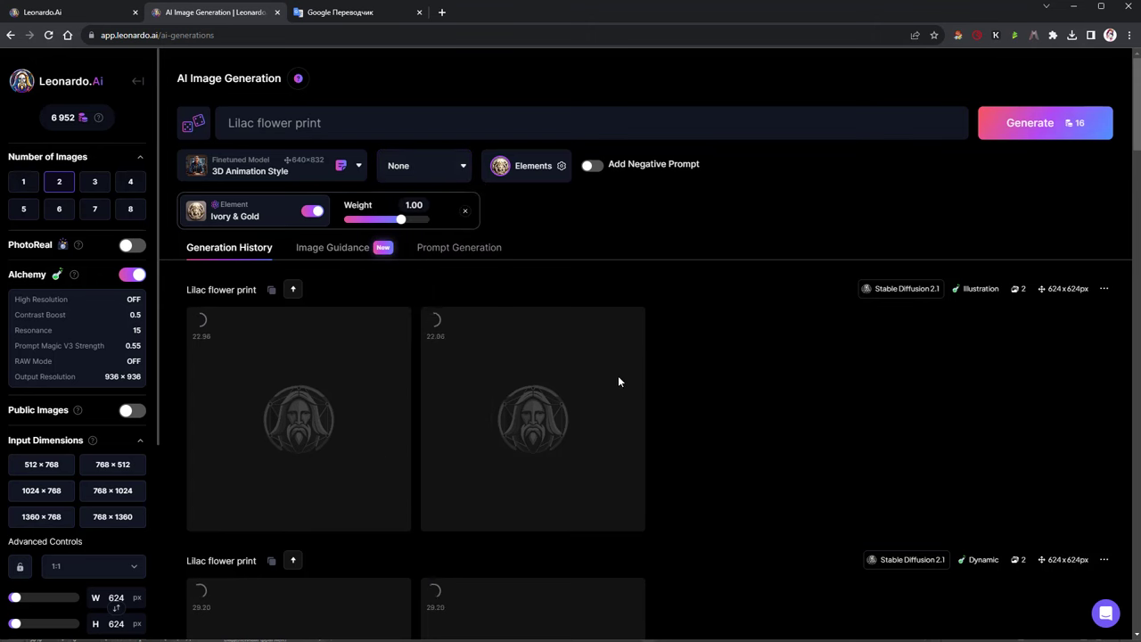
{"action": "left_click", "coordinate": [562, 167]}
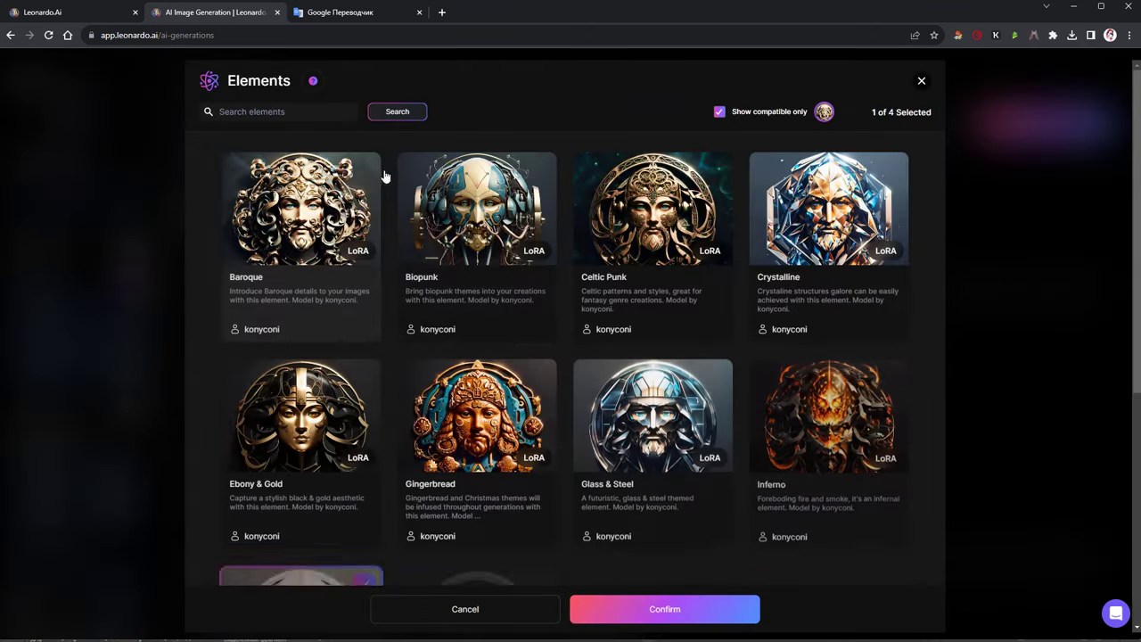
{"action": "scroll", "coordinate": [551, 302], "scroll_direction": "down", "scroll_amount": 4}
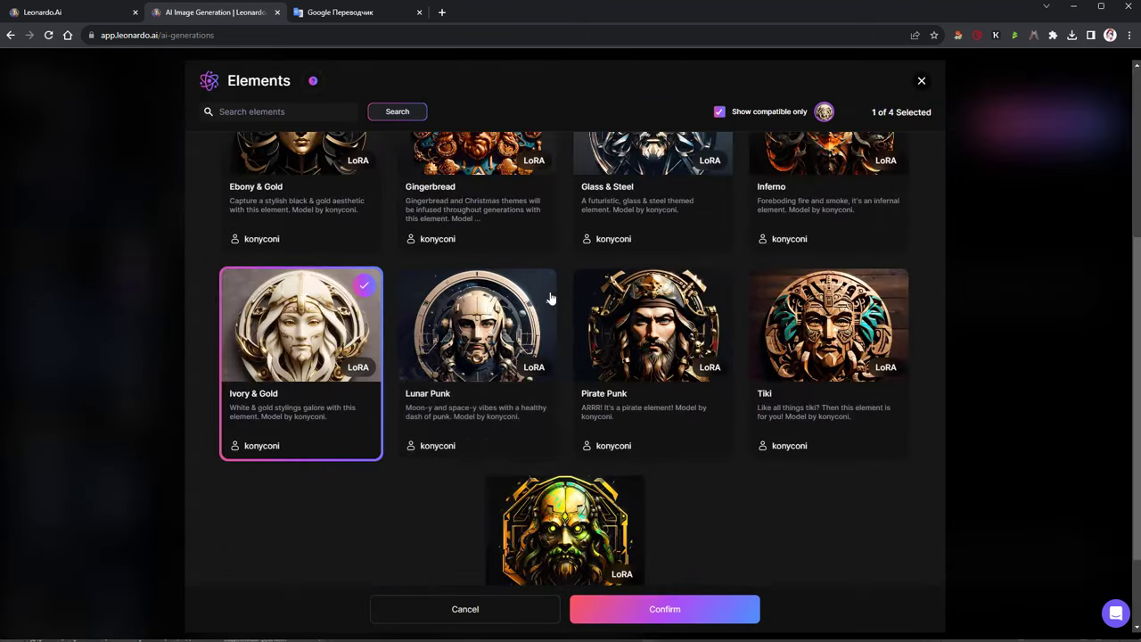
{"action": "left_click", "coordinate": [362, 285]}
{"action": "left_click", "coordinate": [675, 609]}
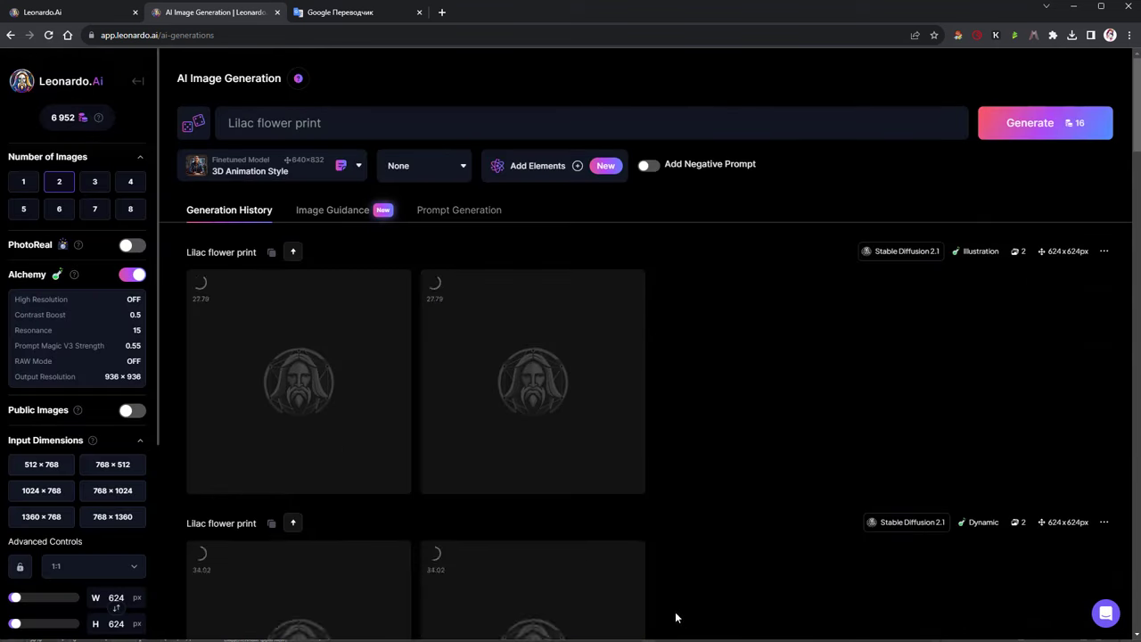
{"action": "left_click", "coordinate": [1021, 125]}
- Scroll Generation History to compare the Illustration and 3D Animation lilac batches with earlier ones
{"action": "scroll", "coordinate": [815, 343], "scroll_direction": "down", "scroll_amount": 2}
{"action": "scroll", "coordinate": [820, 349], "scroll_direction": "down", "scroll_amount": 3}
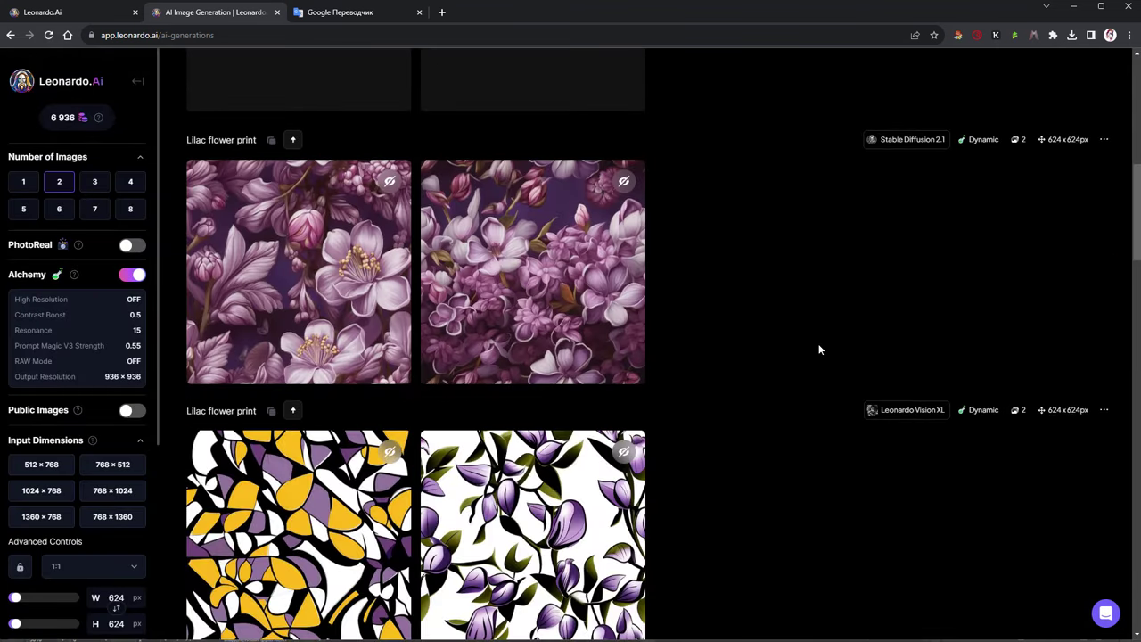
{"action": "scroll", "coordinate": [818, 348], "scroll_direction": "down", "scroll_amount": 2}
{"action": "scroll", "coordinate": [819, 345], "scroll_direction": "down", "scroll_amount": 4}
{"action": "scroll", "coordinate": [816, 343], "scroll_direction": "down", "scroll_amount": 2}
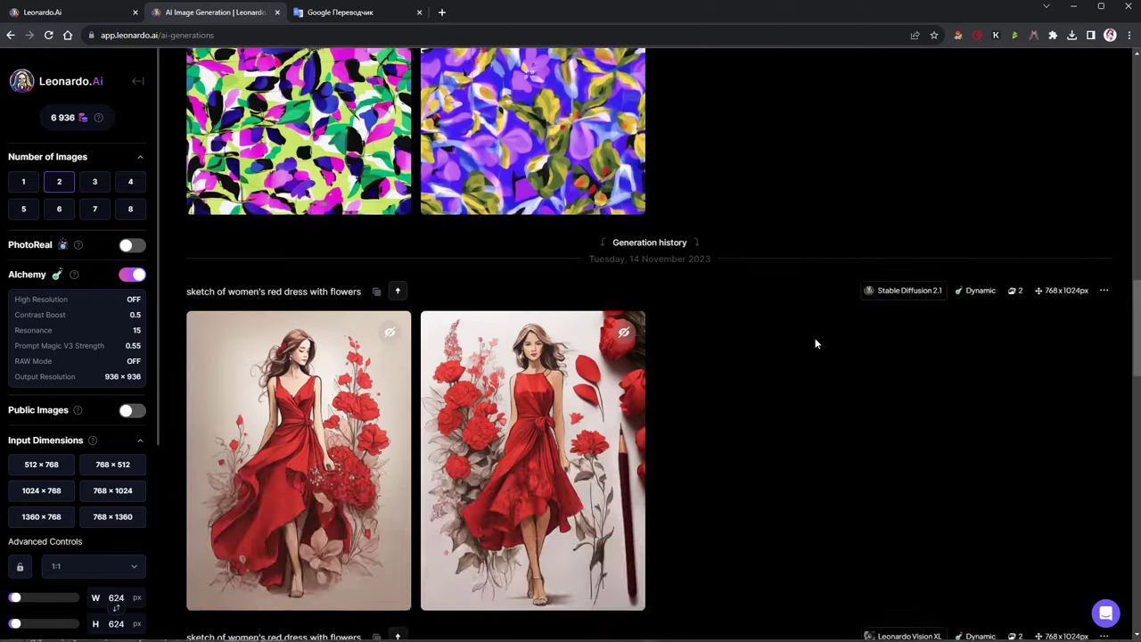
{"action": "scroll", "coordinate": [815, 343], "scroll_direction": "up", "scroll_amount": 5}
{"action": "scroll", "coordinate": [815, 343], "scroll_direction": "up", "scroll_amount": 3}
{"action": "scroll", "coordinate": [815, 343], "scroll_direction": "up", "scroll_amount": 3}
{"action": "scroll", "coordinate": [815, 343], "scroll_direction": "up", "scroll_amount": 1}
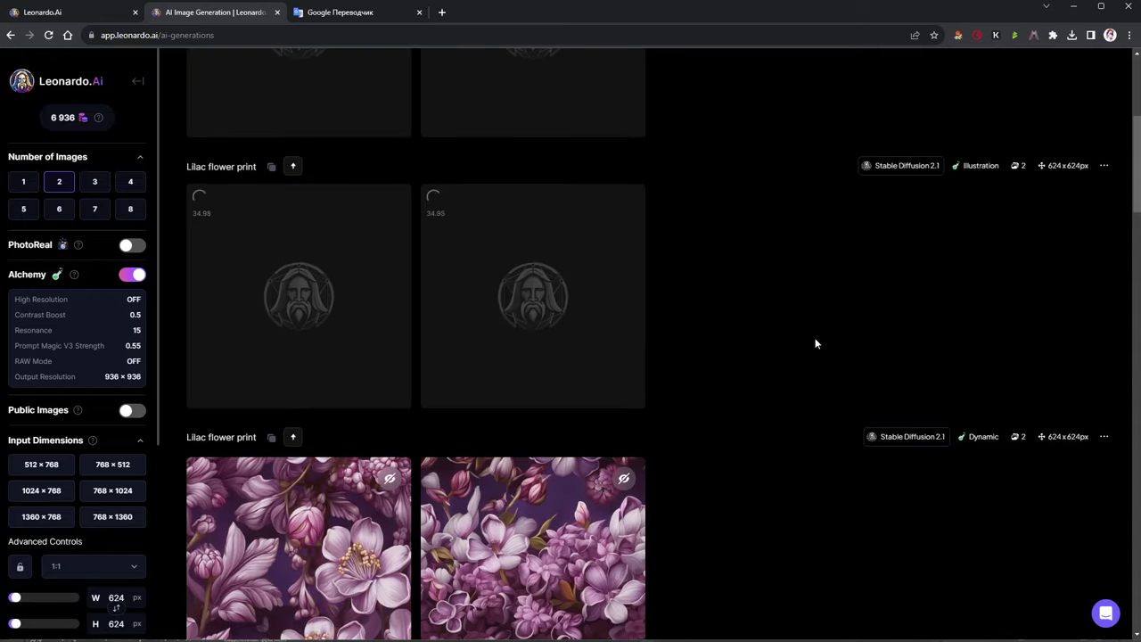
{"action": "scroll", "coordinate": [815, 343], "scroll_direction": "up", "scroll_amount": 2}
{"action": "scroll", "coordinate": [814, 343], "scroll_direction": "up", "scroll_amount": 1}
{"action": "scroll", "coordinate": [814, 344], "scroll_direction": "up", "scroll_amount": 1}
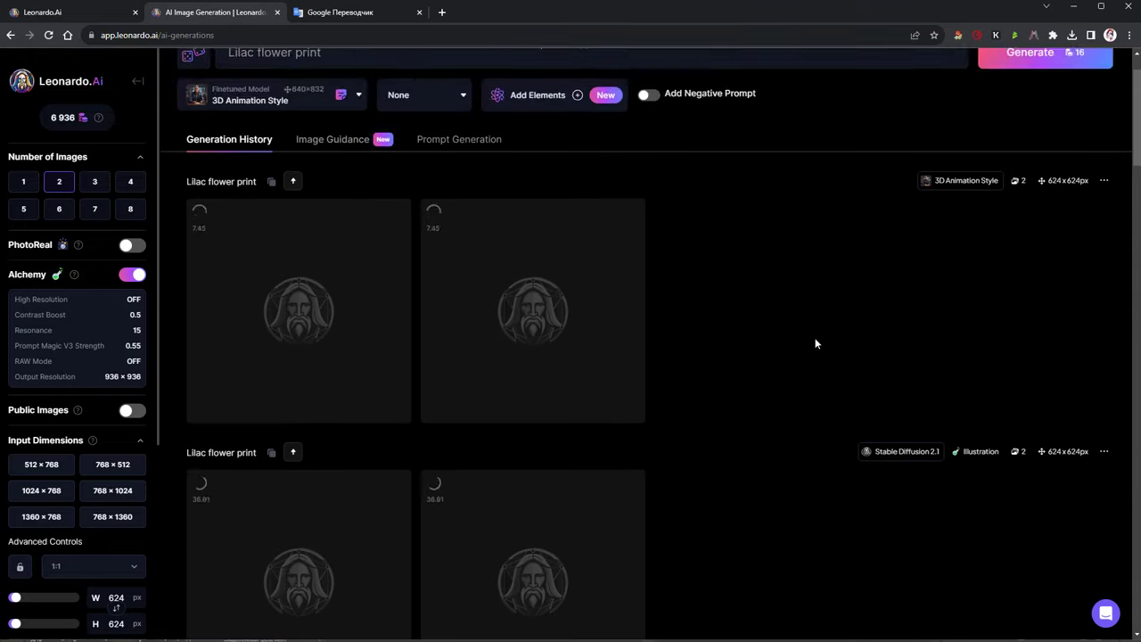
{"action": "scroll", "coordinate": [814, 343], "scroll_direction": "up", "scroll_amount": 1}
{"action": "scroll", "coordinate": [814, 343], "scroll_direction": "down", "scroll_amount": 3}
{"action": "scroll", "coordinate": [814, 343], "scroll_direction": "down", "scroll_amount": 4}
{"action": "scroll", "coordinate": [815, 343], "scroll_direction": "down", "scroll_amount": 1}
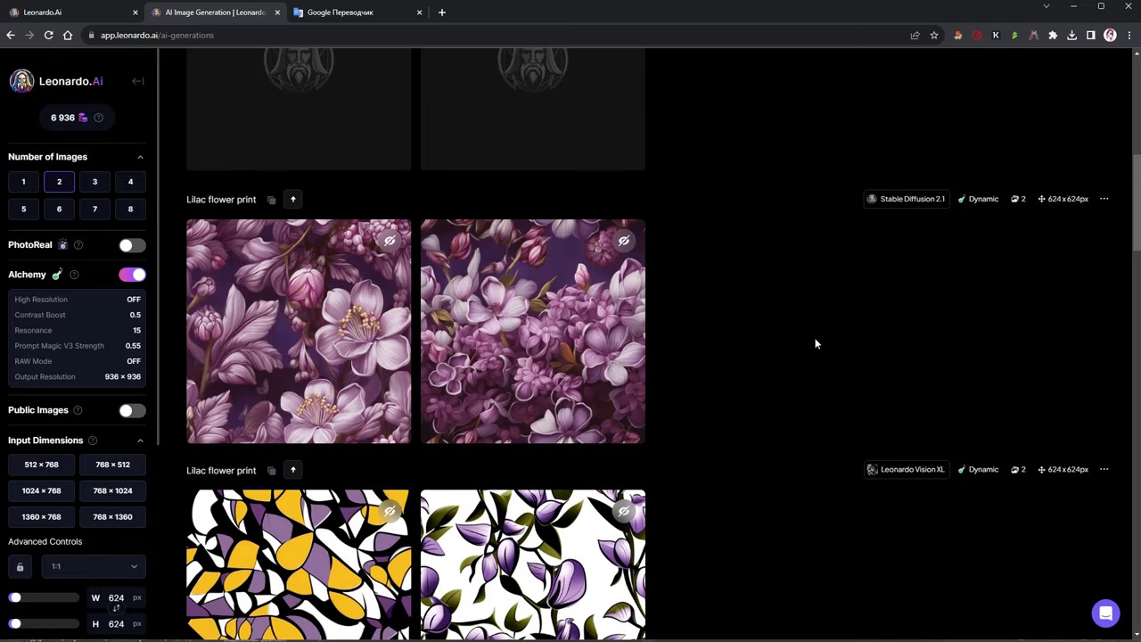
{"action": "scroll", "coordinate": [815, 343], "scroll_direction": "down", "scroll_amount": 1}
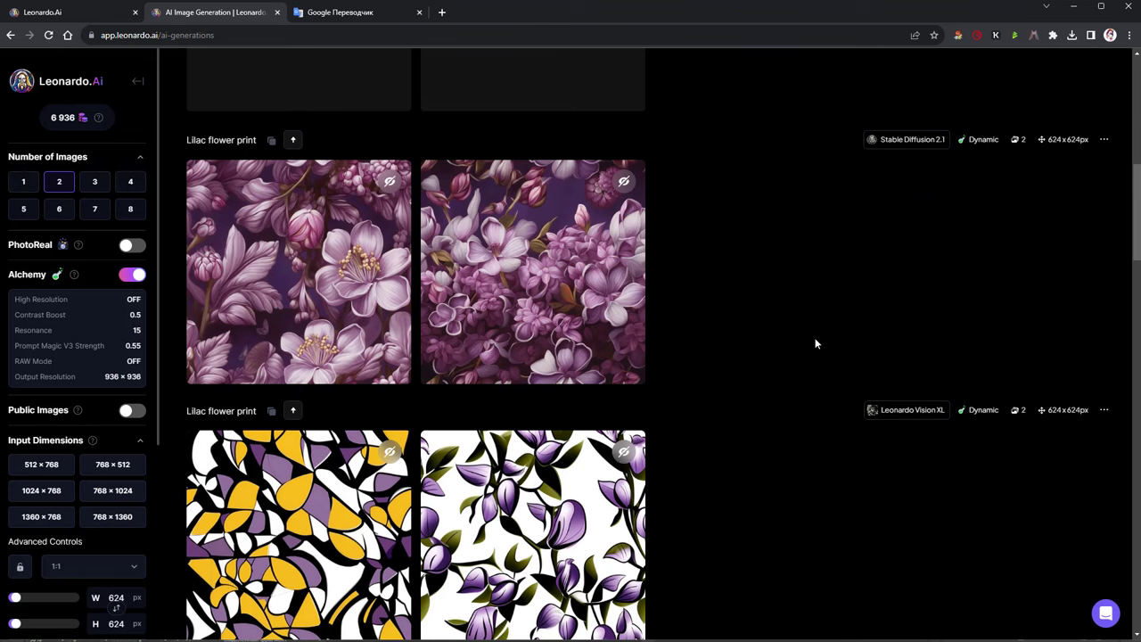
{"action": "scroll", "coordinate": [815, 344], "scroll_direction": "down", "scroll_amount": 4}
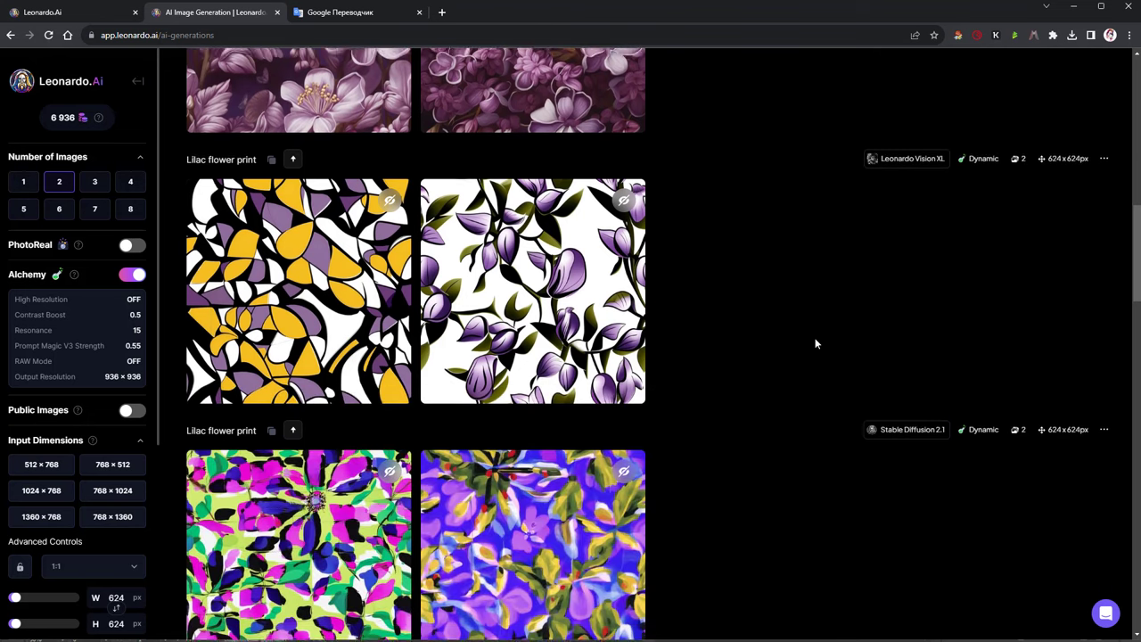
{"action": "scroll", "coordinate": [814, 343], "scroll_direction": "down", "scroll_amount": 2}
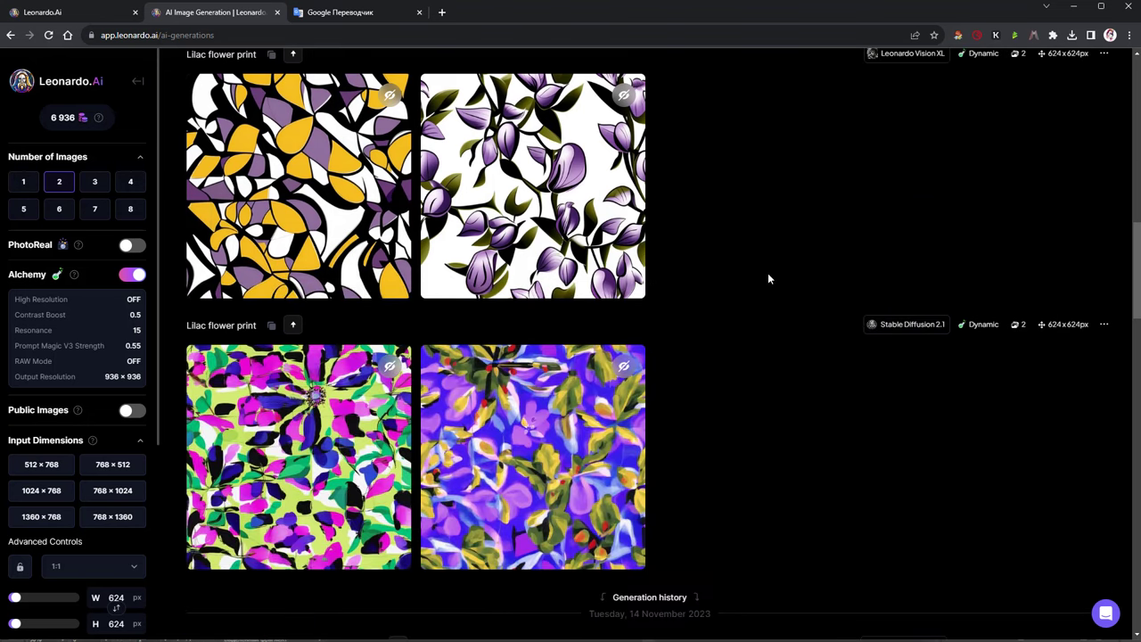
{"action": "scroll", "coordinate": [767, 273], "scroll_direction": "up", "scroll_amount": 1}
{"action": "scroll", "coordinate": [767, 273], "scroll_direction": "down", "scroll_amount": 1}
{"action": "scroll", "coordinate": [727, 375], "scroll_direction": "up", "scroll_amount": 1}
{"action": "scroll", "coordinate": [731, 390], "scroll_direction": "up", "scroll_amount": 1}
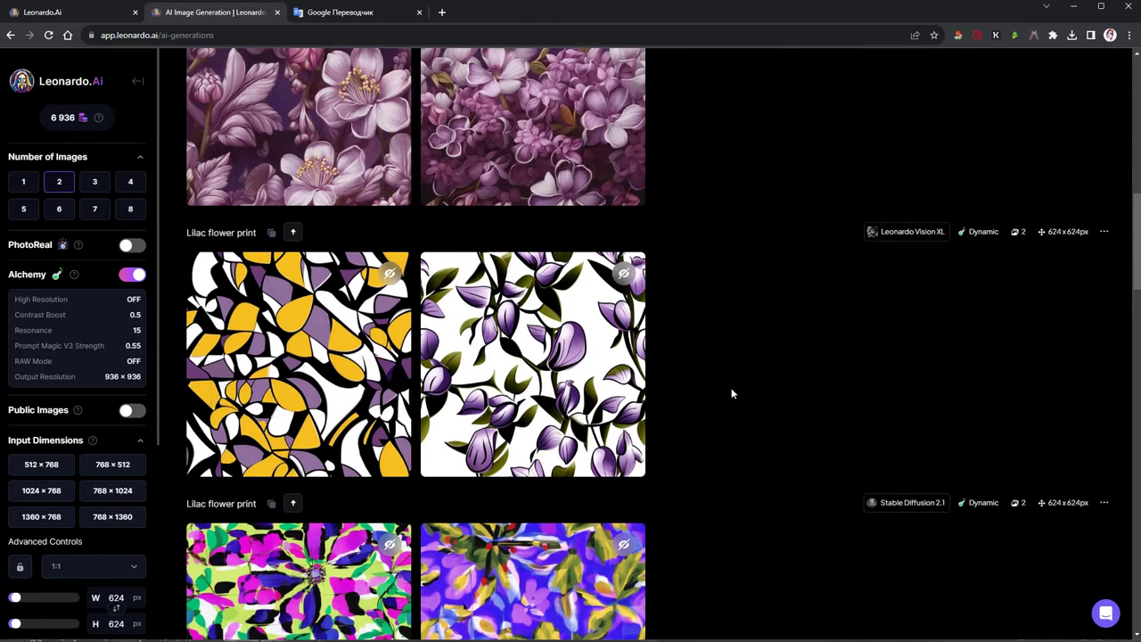
{"action": "scroll", "coordinate": [731, 390], "scroll_direction": "up", "scroll_amount": 1}
{"action": "scroll", "coordinate": [733, 391], "scroll_direction": "up", "scroll_amount": 2}
{"action": "scroll", "coordinate": [733, 391], "scroll_direction": "up", "scroll_amount": 1}
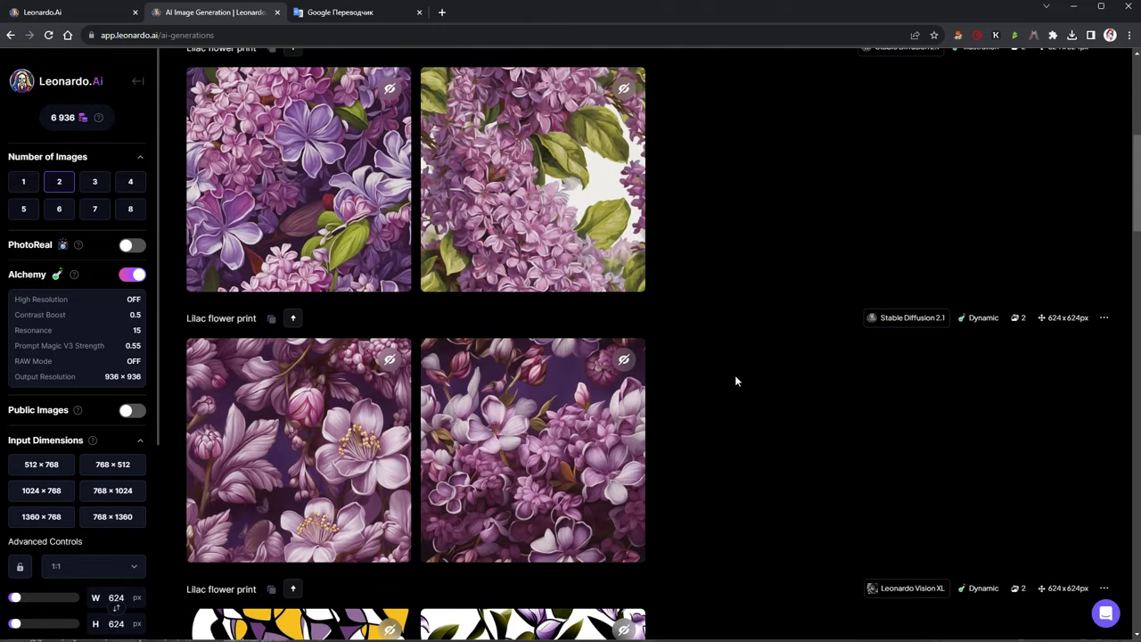
{"action": "scroll", "coordinate": [734, 380], "scroll_direction": "up", "scroll_amount": 2}
{"action": "scroll", "coordinate": [734, 380], "scroll_direction": "up", "scroll_amount": 2}
{"action": "scroll", "coordinate": [734, 381], "scroll_direction": "up", "scroll_amount": 1}
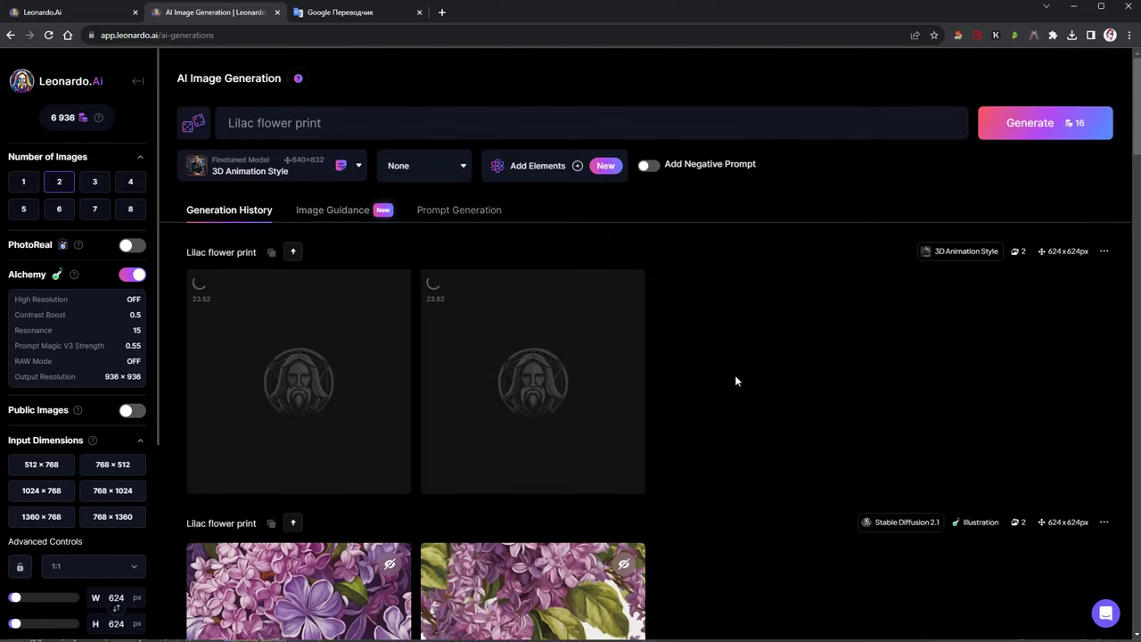
{"action": "scroll", "coordinate": [735, 380], "scroll_direction": "down", "scroll_amount": 2}
{"action": "scroll", "coordinate": [736, 380], "scroll_direction": "down", "scroll_amount": 2}
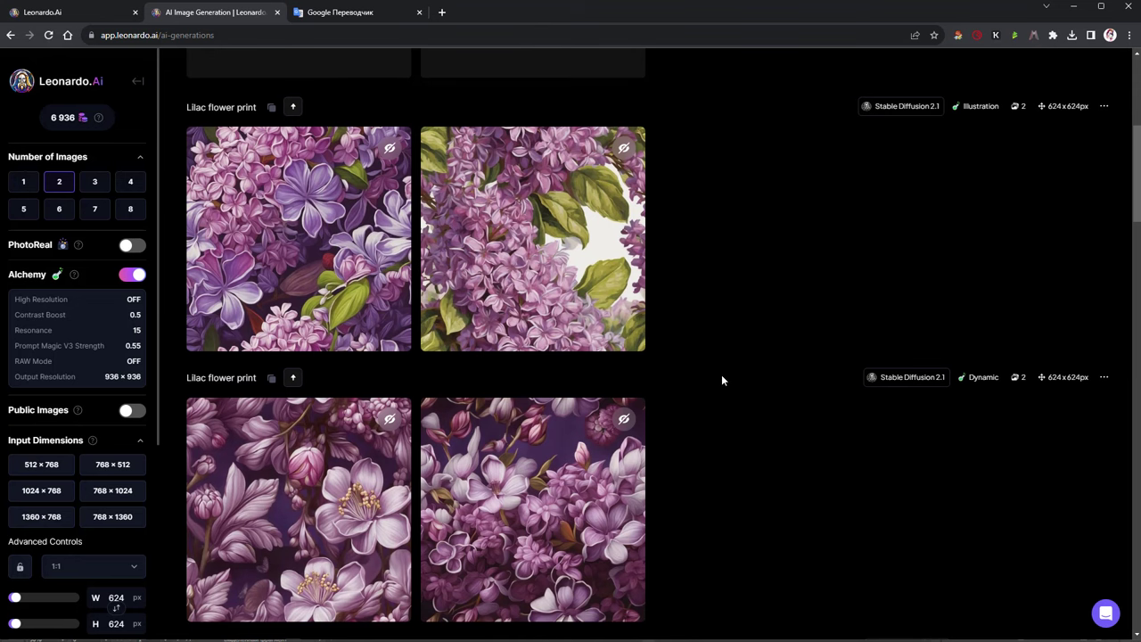
{"action": "scroll", "coordinate": [721, 374], "scroll_direction": "up", "scroll_amount": 3}
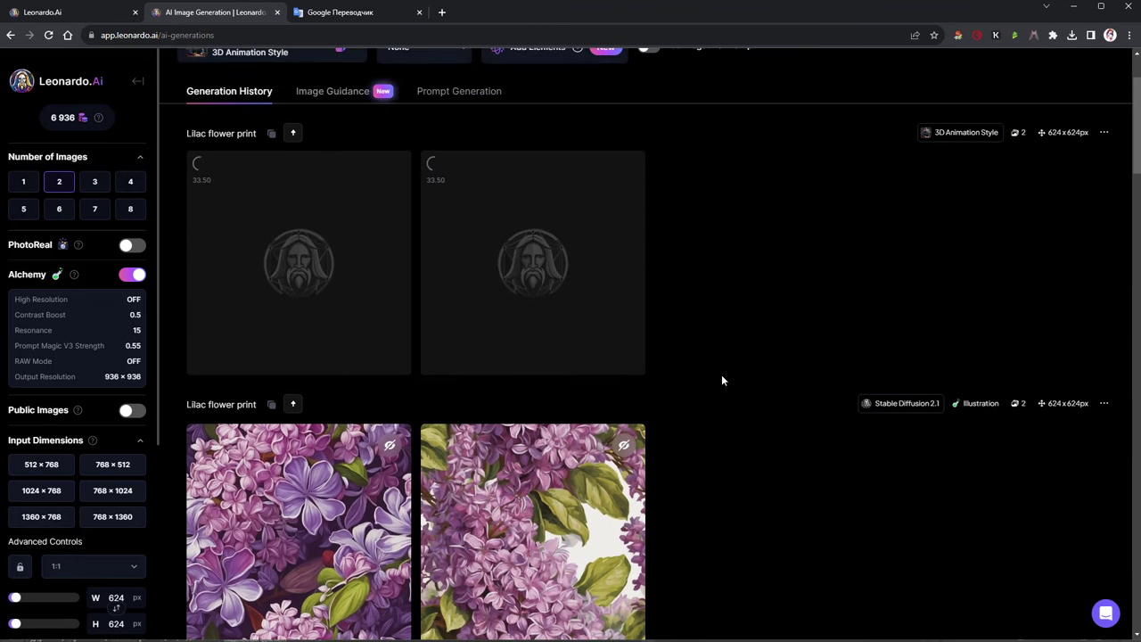
{"action": "scroll", "coordinate": [722, 379], "scroll_direction": "down", "scroll_amount": 3}
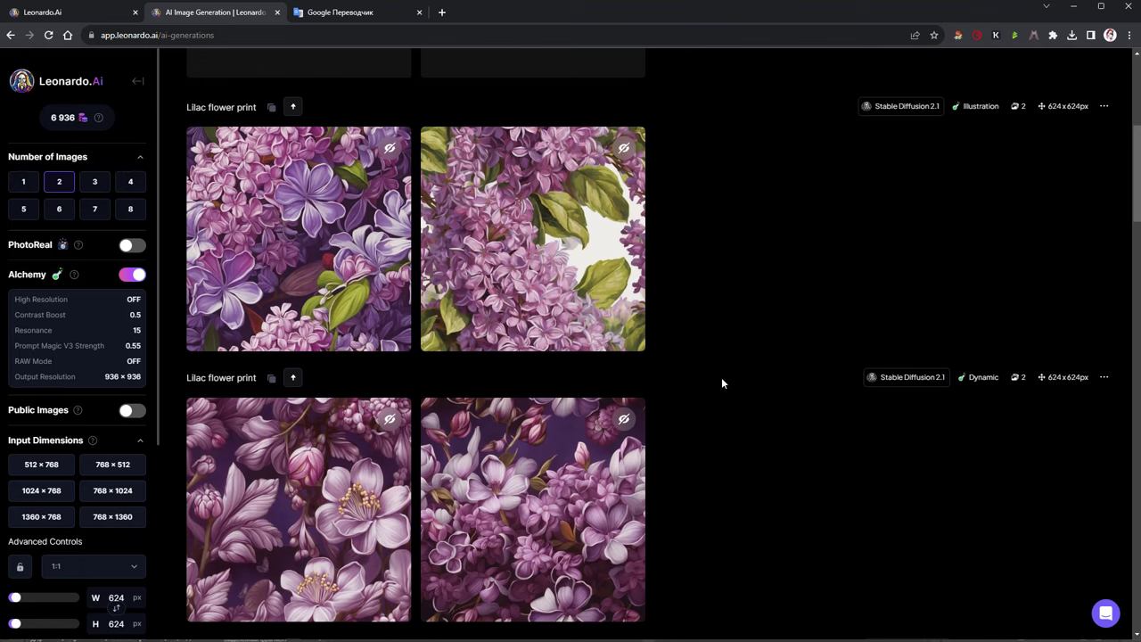
{"action": "scroll", "coordinate": [721, 384], "scroll_direction": "down", "scroll_amount": 1}
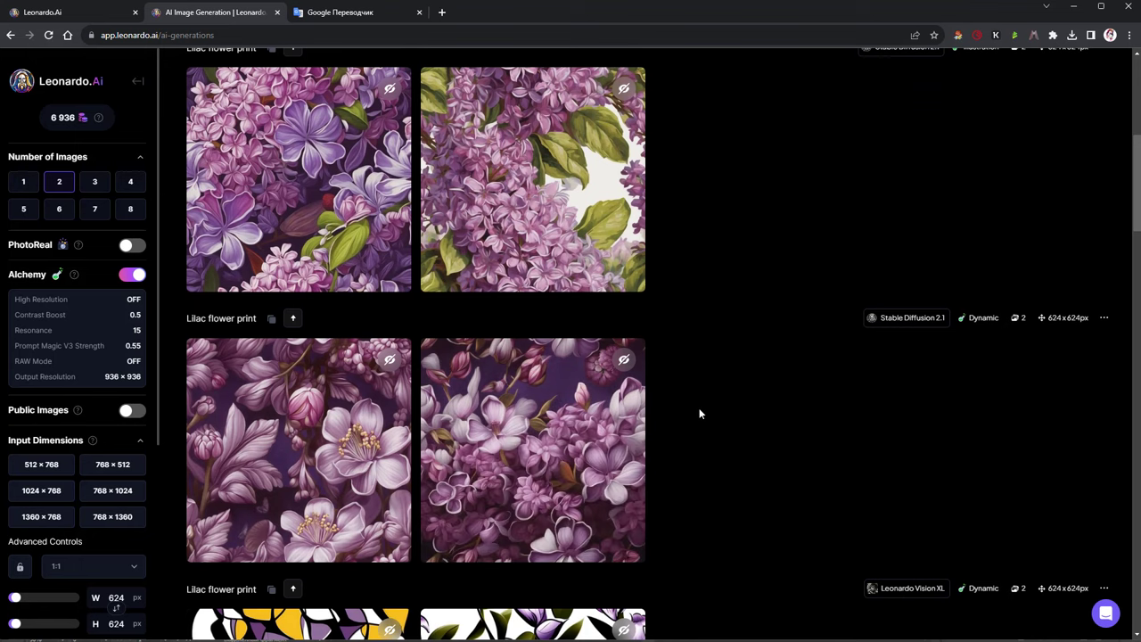
{"action": "scroll", "coordinate": [700, 413], "scroll_direction": "down", "scroll_amount": 1}
{"action": "scroll", "coordinate": [699, 413], "scroll_direction": "up", "scroll_amount": 5}
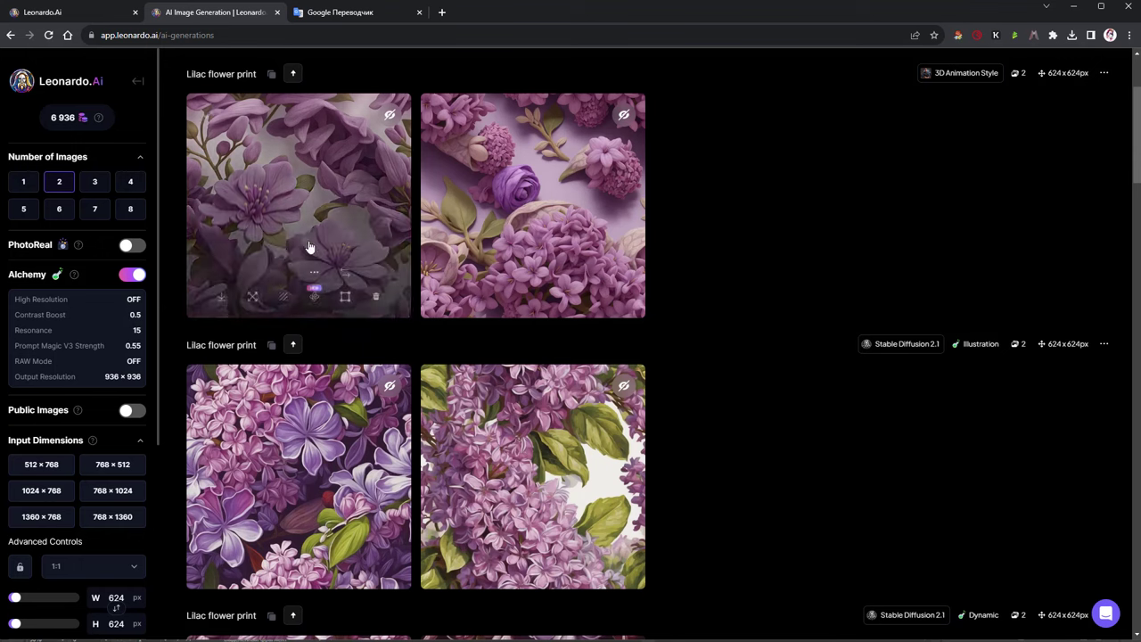
{"action": "scroll", "coordinate": [727, 328], "scroll_direction": "down", "scroll_amount": 3}
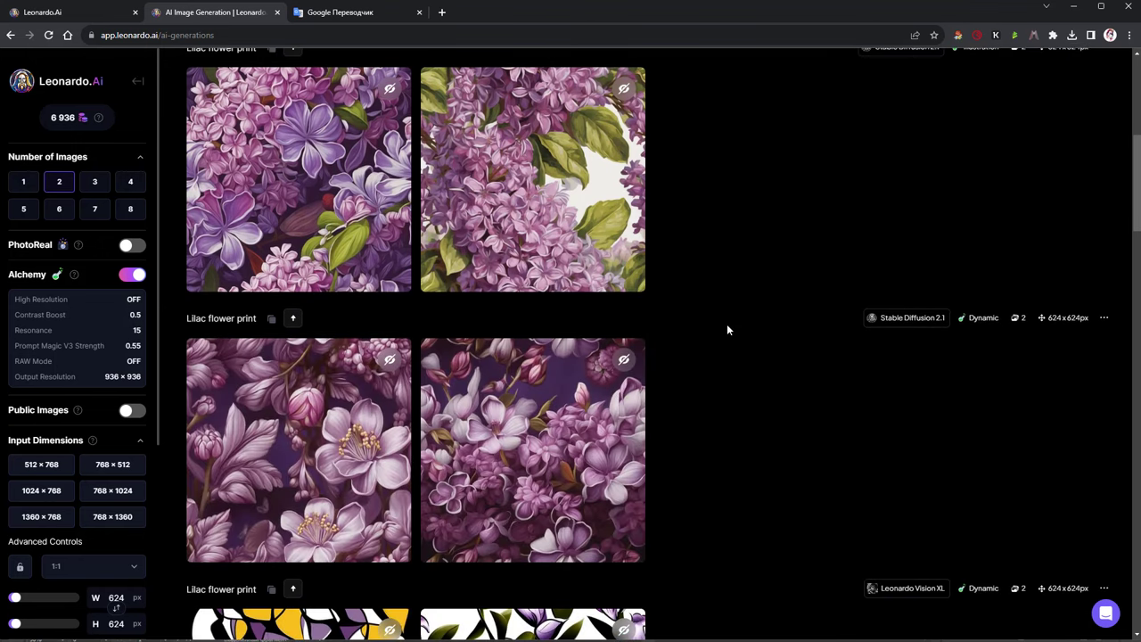
{"action": "mouse_move", "coordinate": [298, 450]}
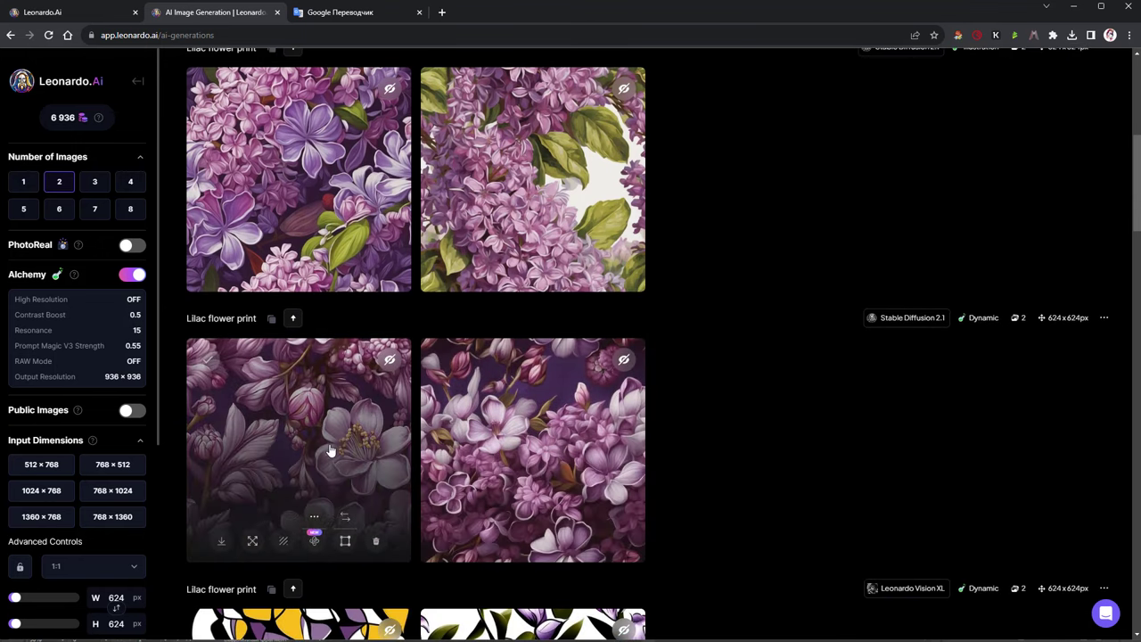
- Download the enlarged dark lilac print to the desktop as Default_Lilac_flower_print_1.jpg
{"action": "left_click", "coordinate": [328, 432]}
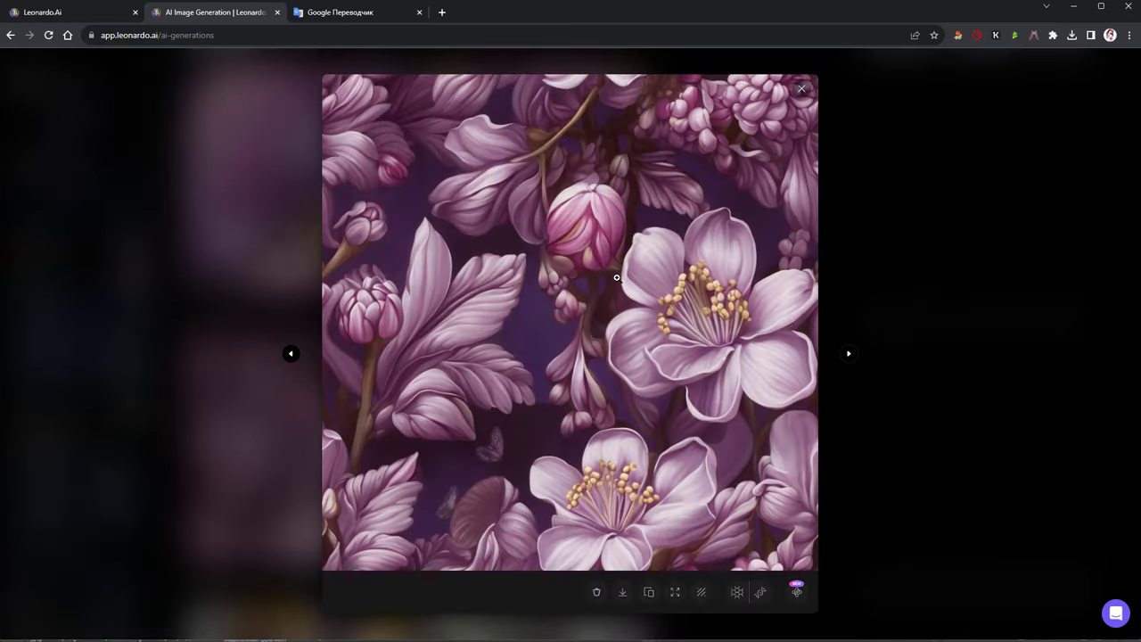
{"action": "left_click", "coordinate": [622, 592]}
{"action": "left_click", "coordinate": [64, 102]}
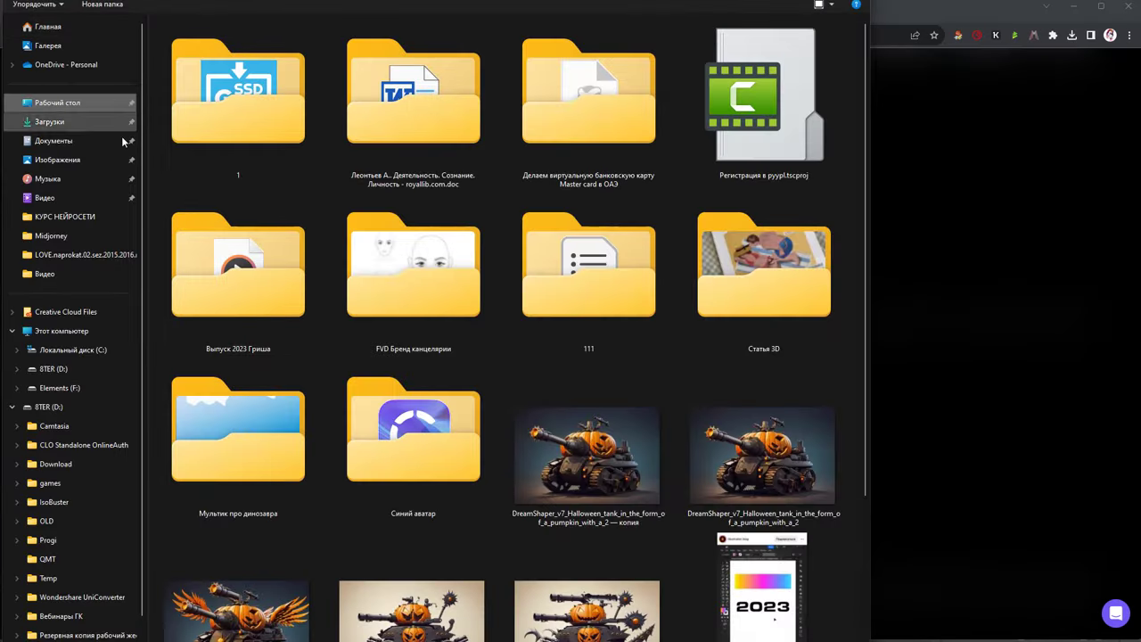
{"action": "key", "text": "Return"}
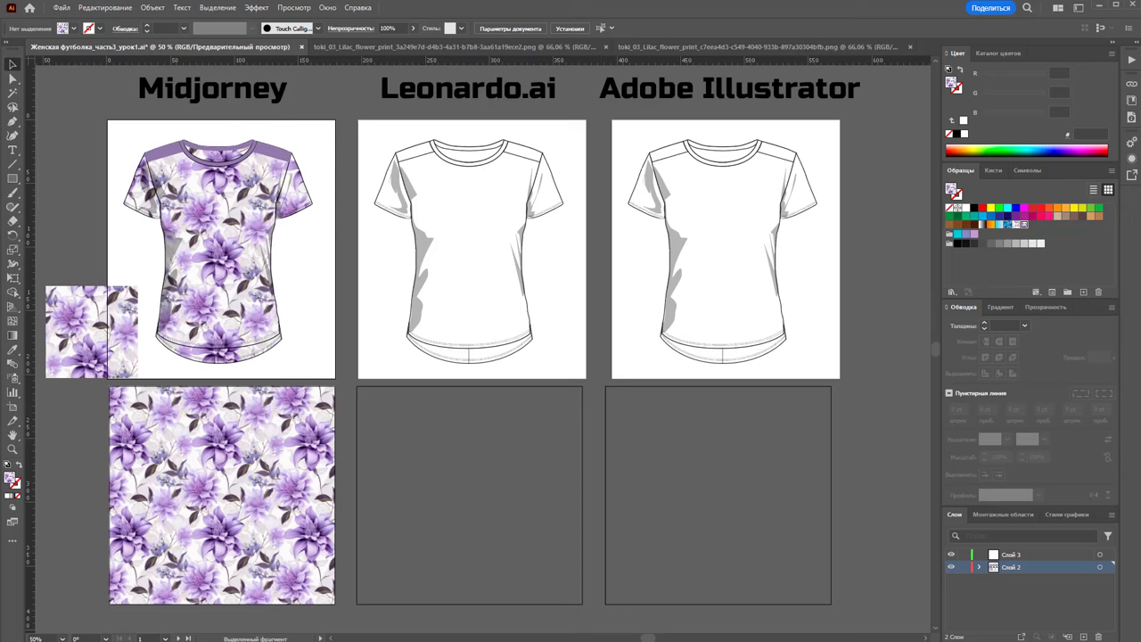
- Open Default_Lilac_flower_print_1 from the desktop in Illustrator and select the image
{"action": "left_click", "coordinate": [62, 9]}
{"action": "left_click", "coordinate": [78, 34]}
{"action": "left_click", "coordinate": [62, 8]}
{"action": "left_click", "coordinate": [77, 43]}
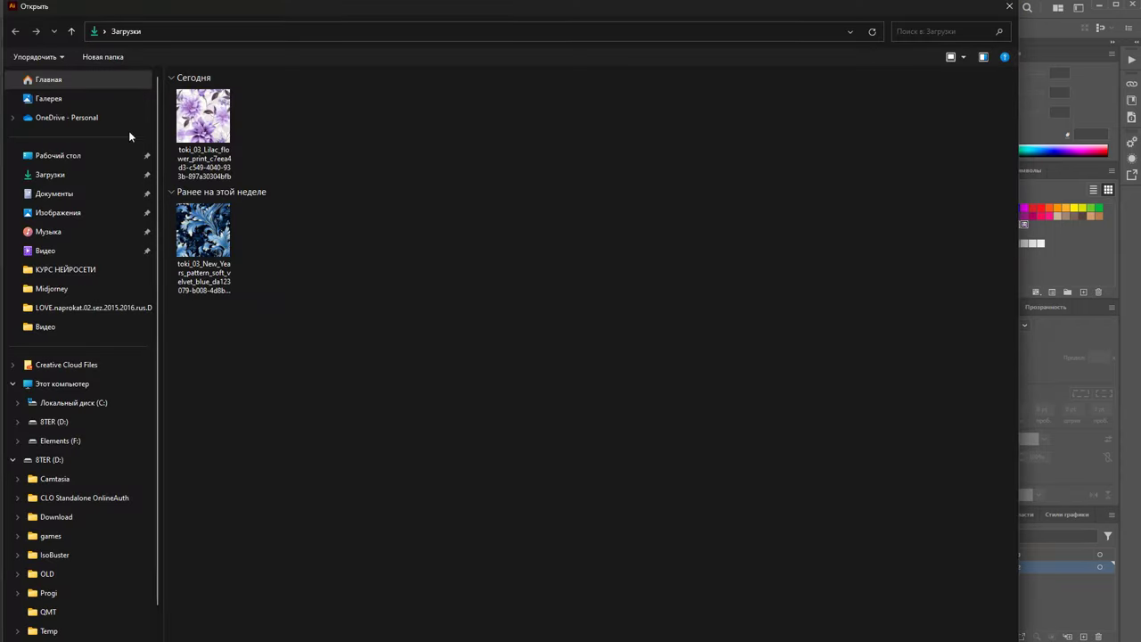
{"action": "left_click", "coordinate": [96, 155]}
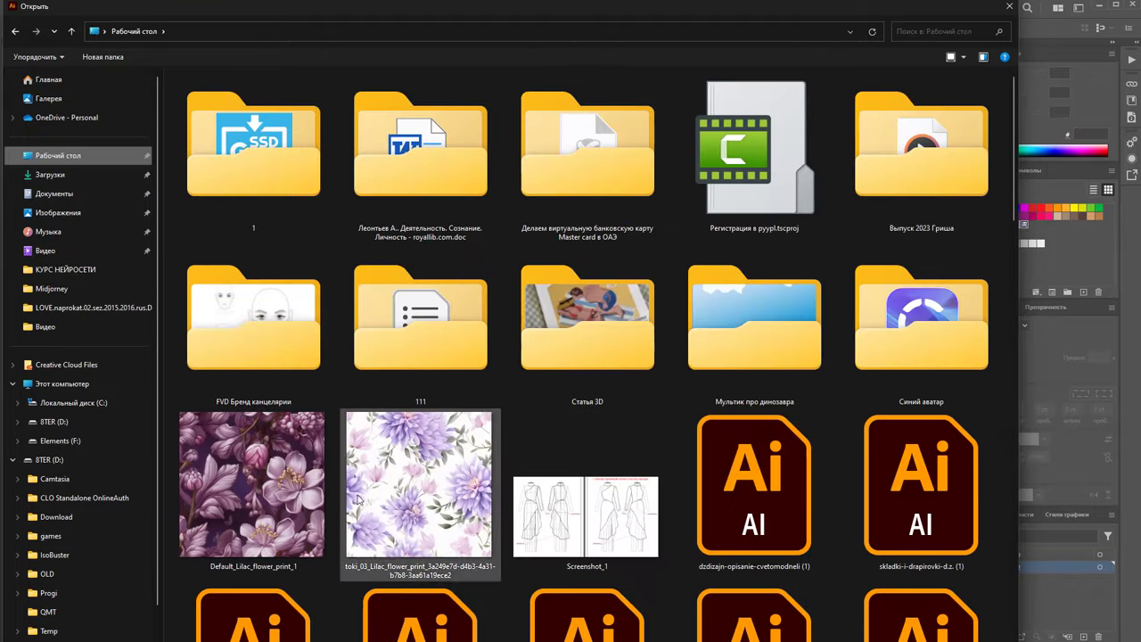
{"action": "double_click", "coordinate": [268, 499]}
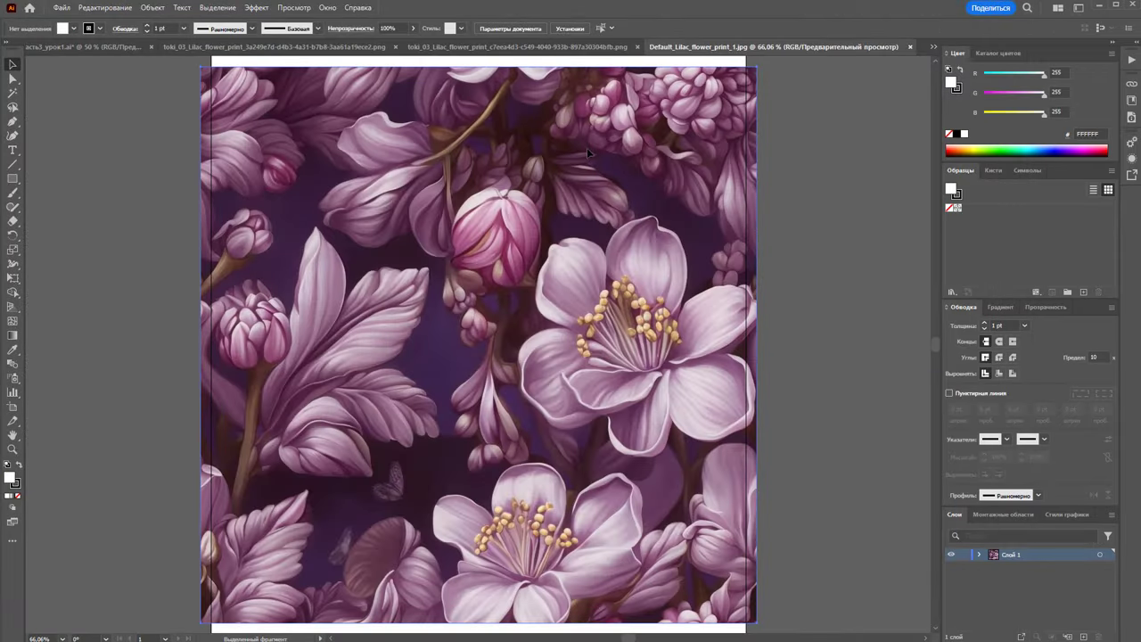
{"action": "left_click", "coordinate": [587, 151]}
- Paste the lilac image into the T-shirt layout, shrunk to a small tile beside the Leonardo.ai shirt
{"action": "left_click", "coordinate": [126, 48]}
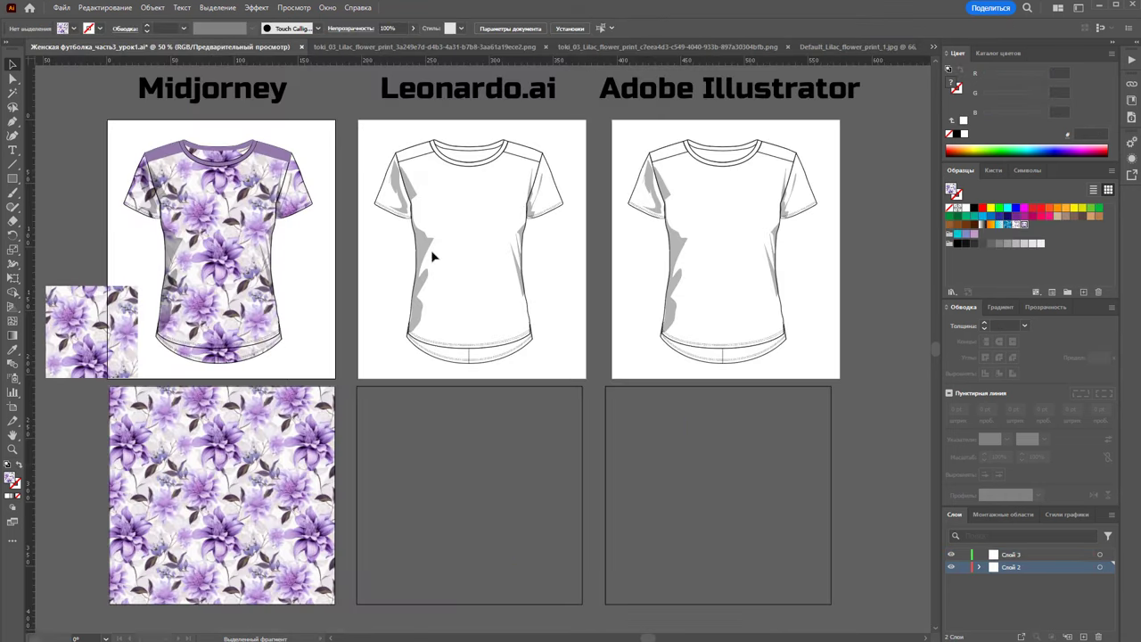
{"action": "key", "text": "ctrl+v"}
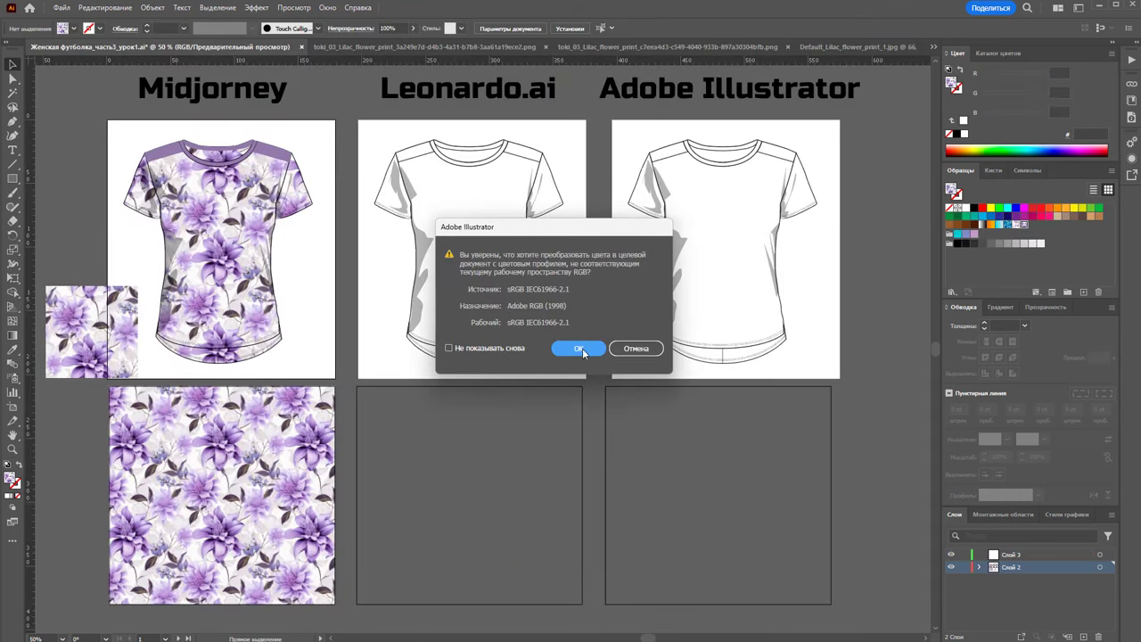
{"action": "left_click", "coordinate": [580, 348]}
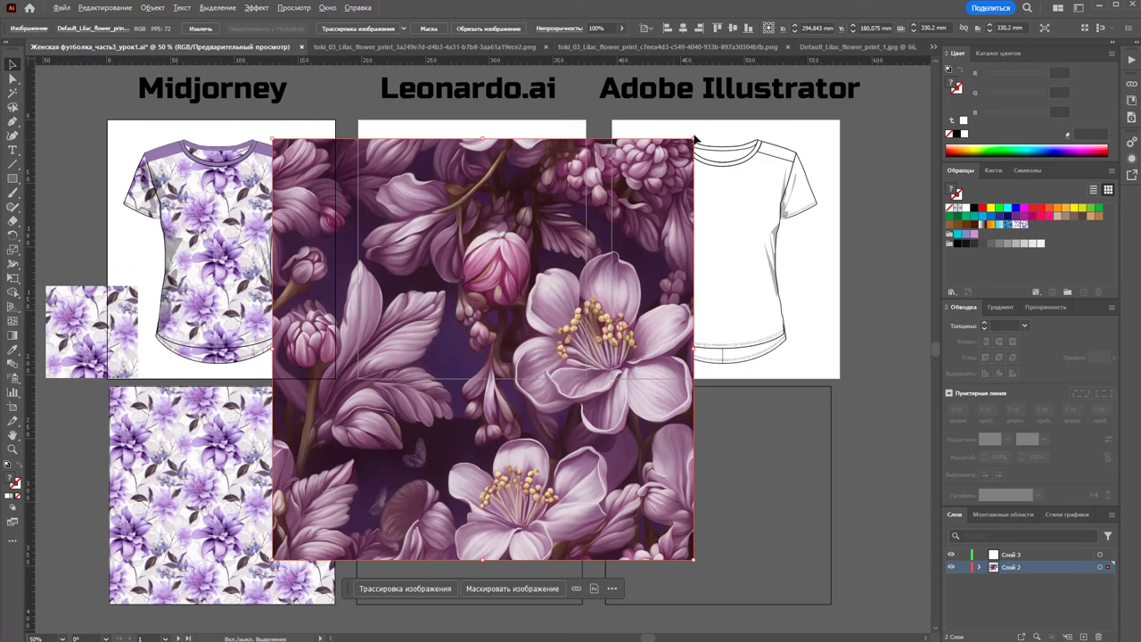
{"action": "left_click_drag", "start_coordinate": [694, 138], "coordinate": [548, 279]}
{"action": "left_click_drag", "start_coordinate": [481, 326], "coordinate": [213, 334]}
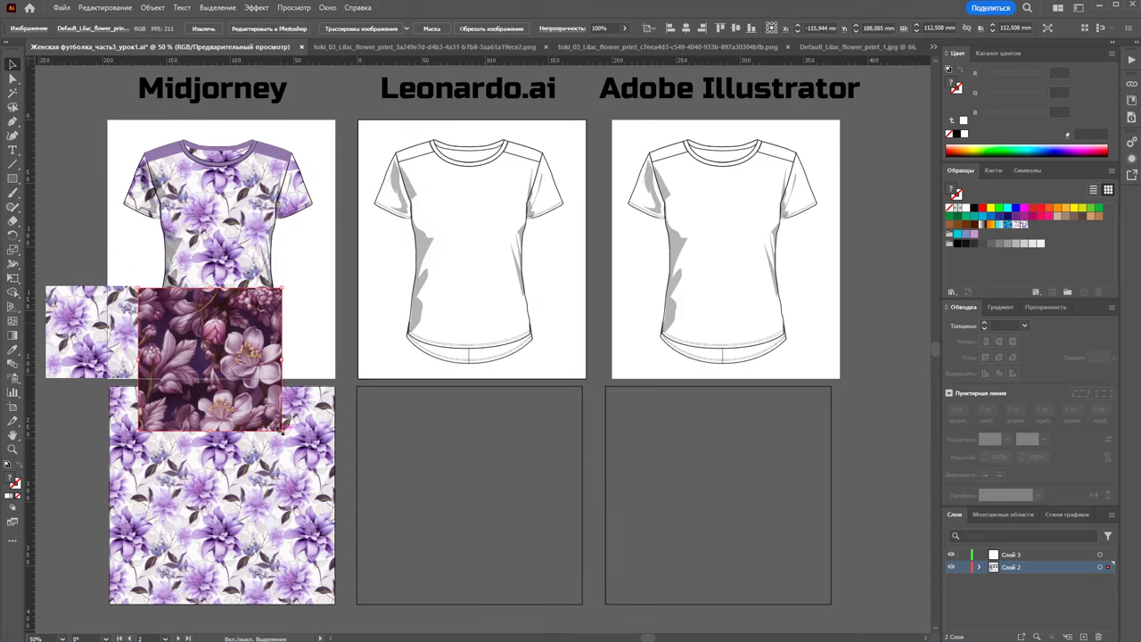
{"action": "left_click_drag", "start_coordinate": [282, 431], "coordinate": [229, 378]}
{"action": "mouse_move", "coordinate": [187, 346]}
{"action": "left_mouse_down"}
{"action": "mouse_move", "coordinate": [360, 346]}
{"action": "mouse_move", "coordinate": [1025, 259]}
{"action": "left_mouse_up"}
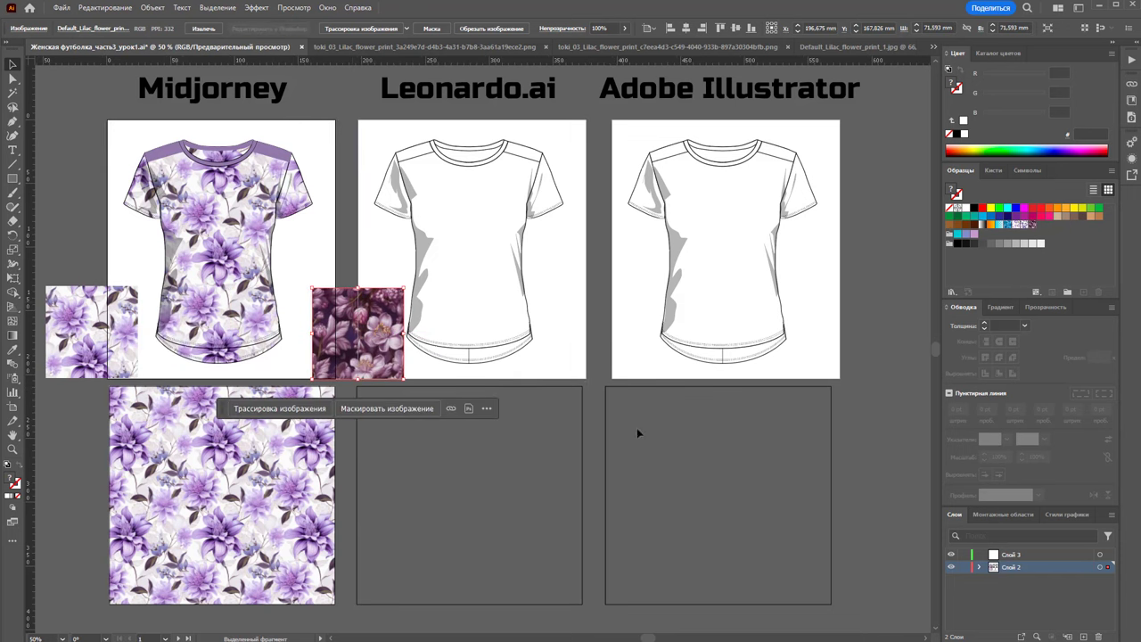
{"action": "left_click", "coordinate": [582, 412]}
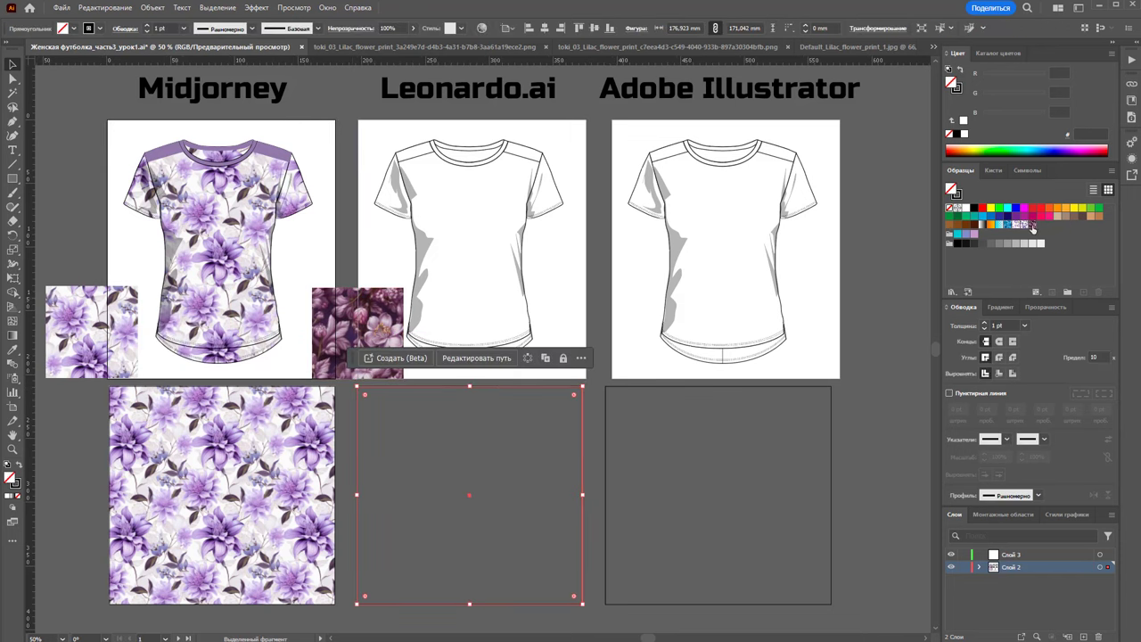
- Fill the square under Leonardo.ai and the Leonardo.ai T-shirt with the dark lilac pattern
{"action": "left_click", "coordinate": [1030, 226]}
{"action": "left_click", "coordinate": [445, 235]}
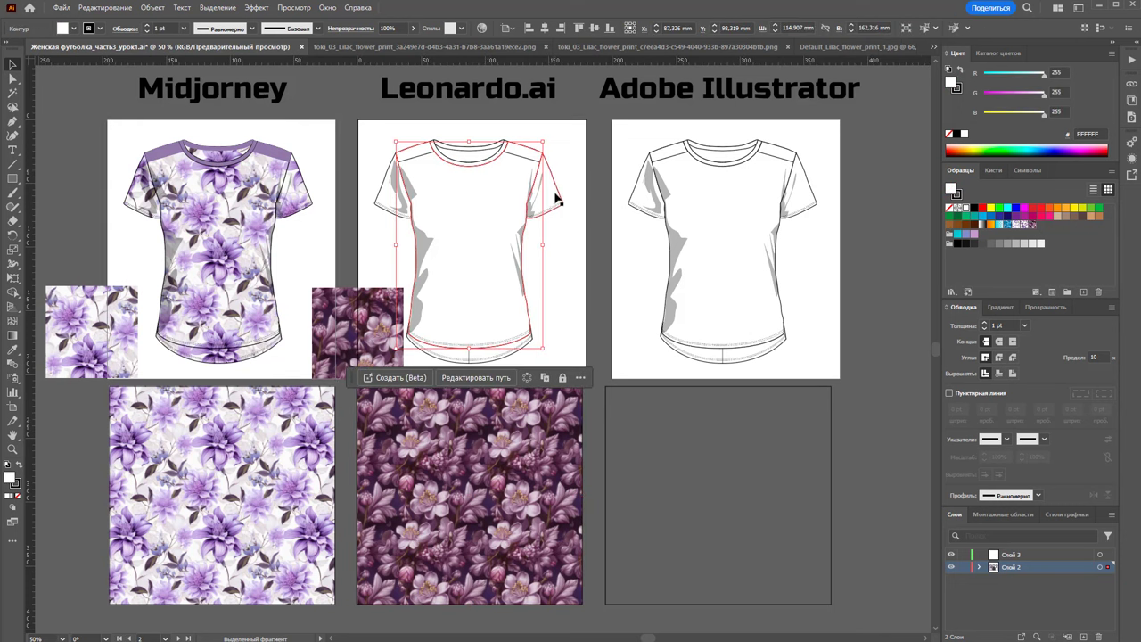
{"action": "left_click", "coordinate": [384, 198], "text": "shift"}
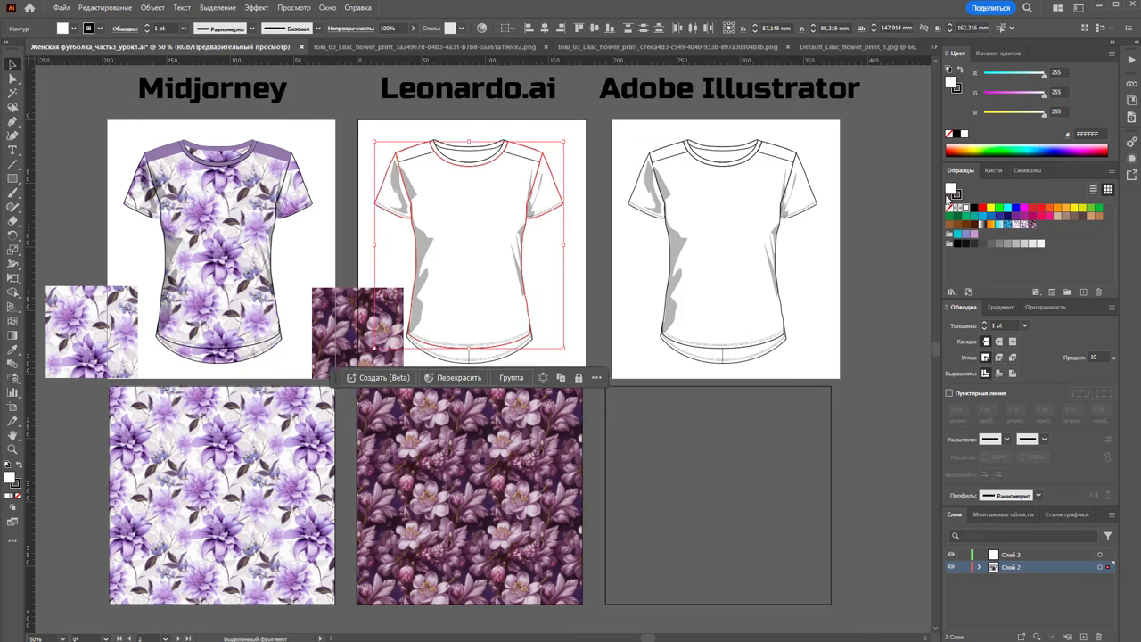
{"action": "left_click", "coordinate": [1031, 227]}
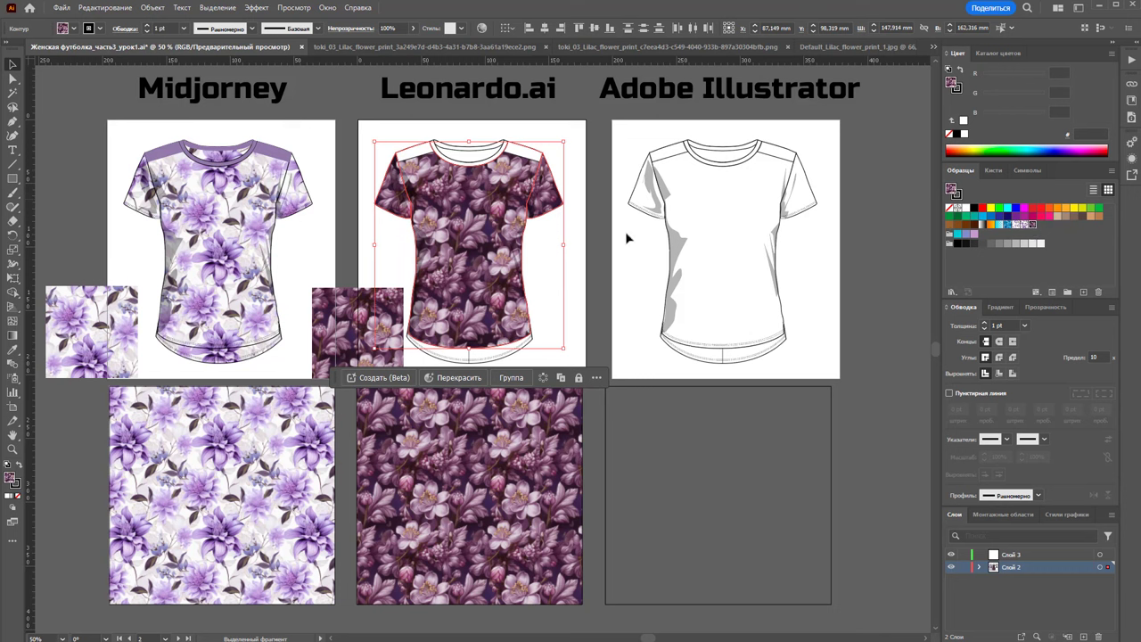
- Colour the shirt's hem and neckline dark purple using the Eyedropper
{"action": "left_click", "coordinate": [482, 356]}
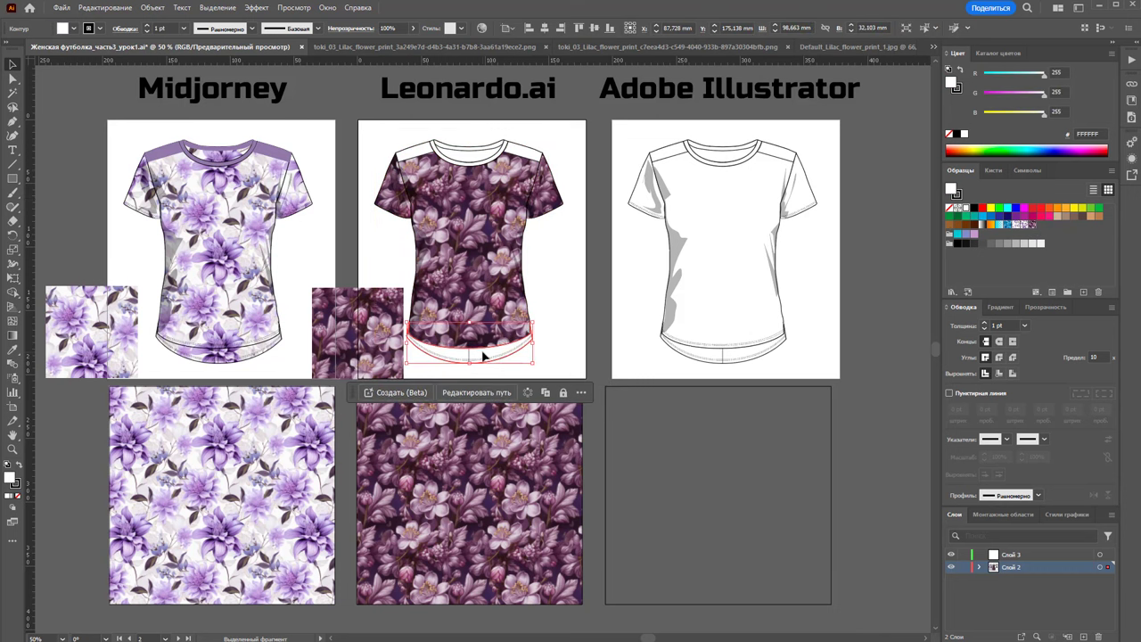
{"action": "left_click", "coordinate": [472, 159], "text": "shift"}
{"action": "left_click", "coordinate": [12, 349]}
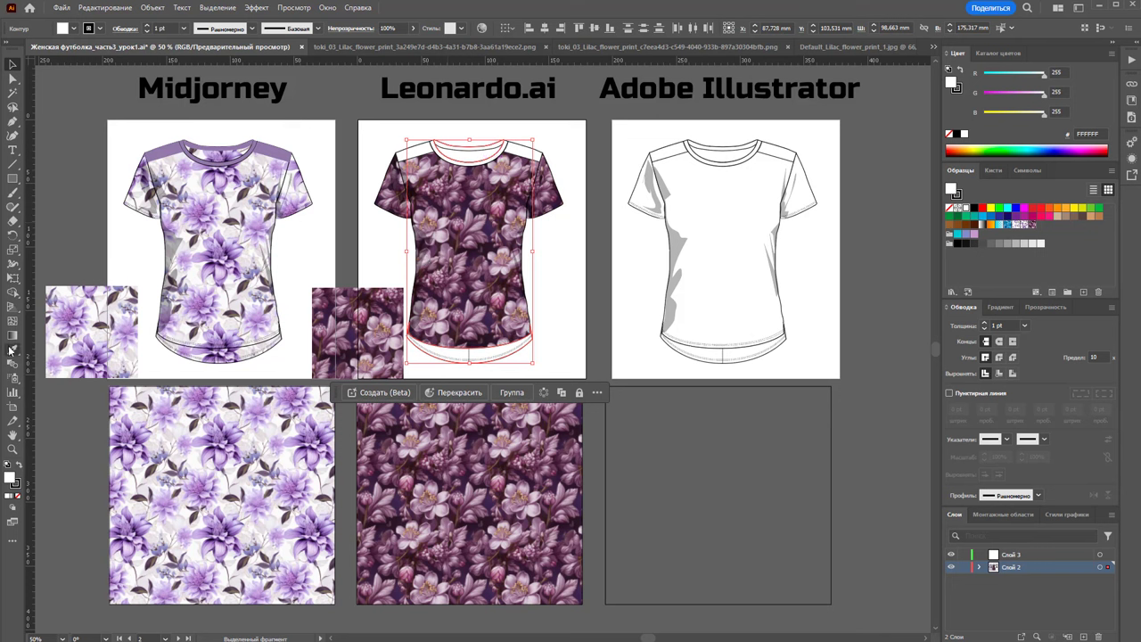
{"action": "left_click", "coordinate": [359, 329]}
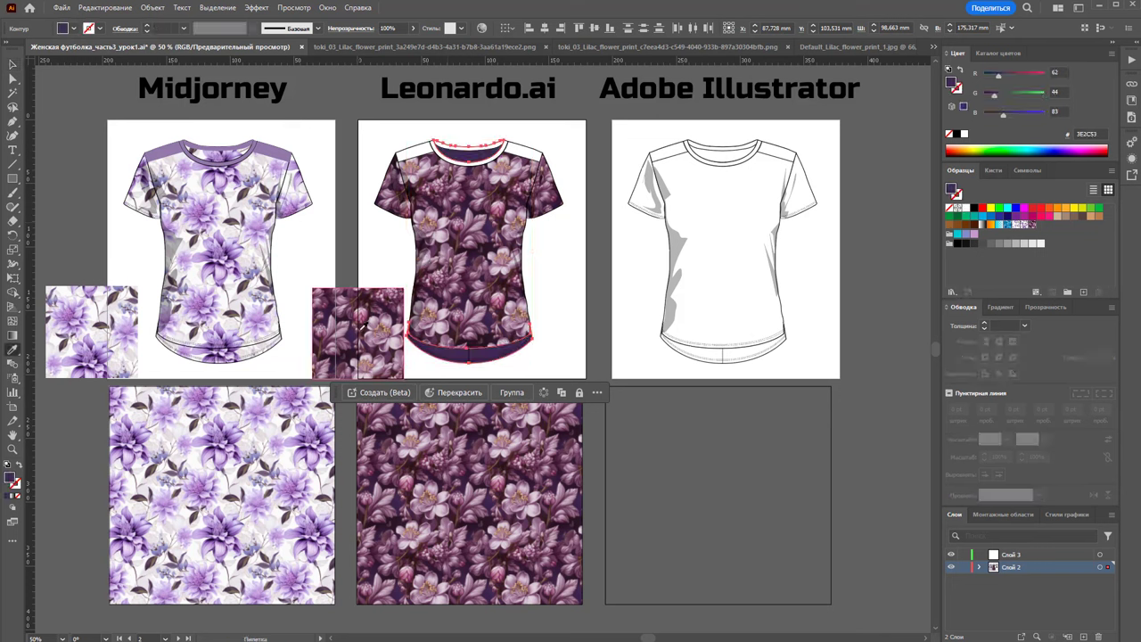
- Colour the Leonardo shirt's shoulder pieces and neckline light pink sampled from the print
{"action": "left_click", "coordinate": [356, 326]}
{"action": "key", "text": "v"}
{"action": "left_click", "coordinate": [364, 126]}
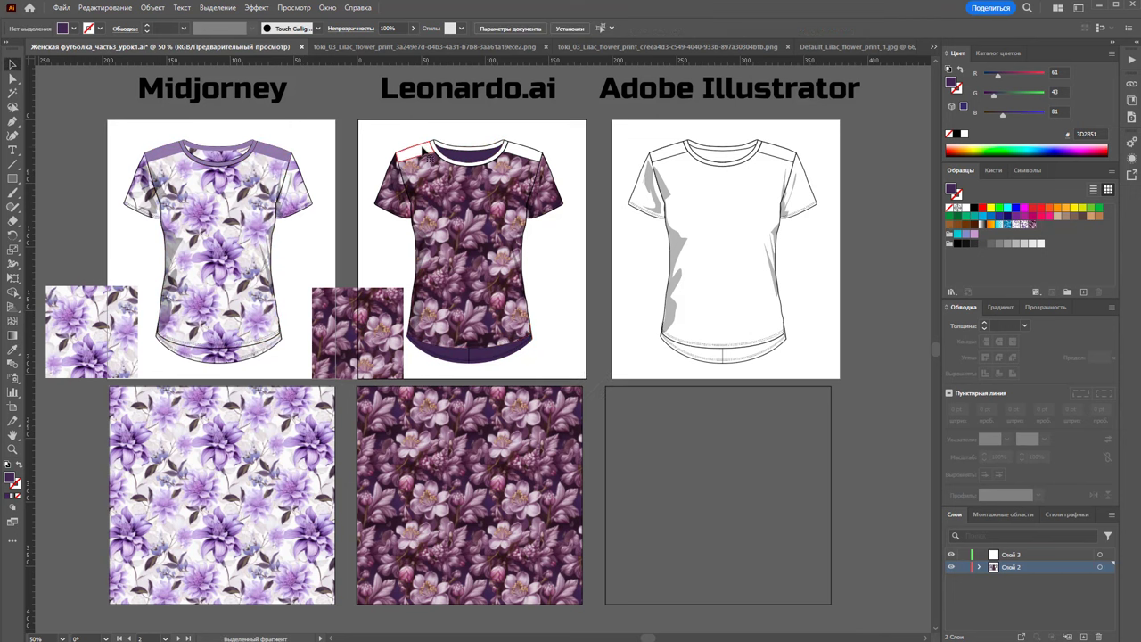
{"action": "left_click", "coordinate": [453, 162]}
{"action": "left_click", "coordinate": [463, 156], "text": "shift"}
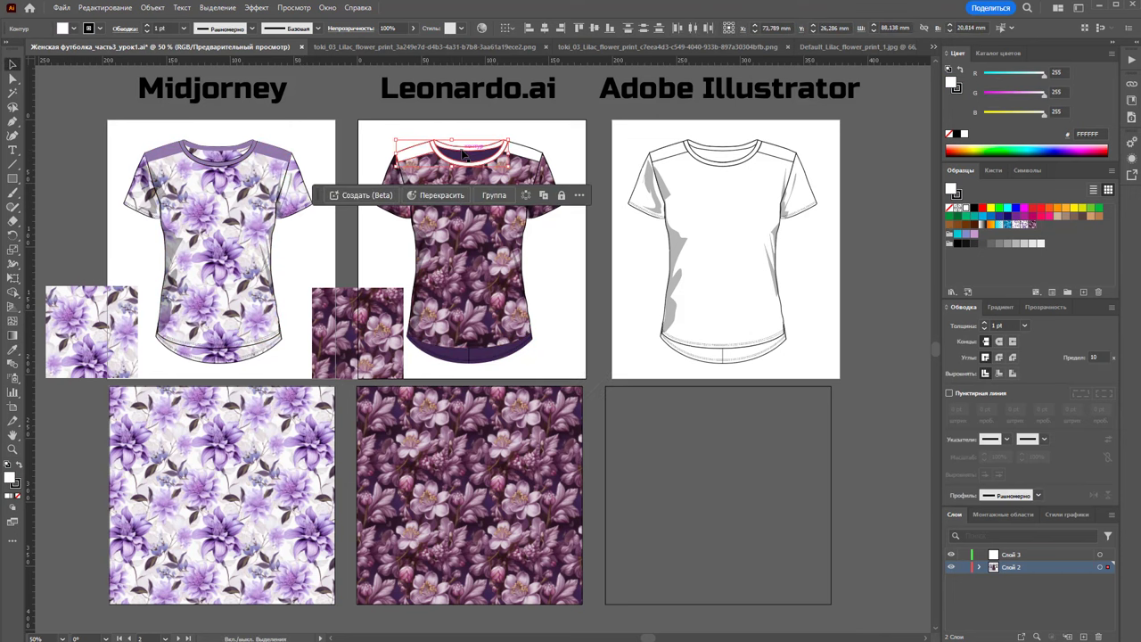
{"action": "left_click", "coordinate": [538, 155], "text": "shift"}
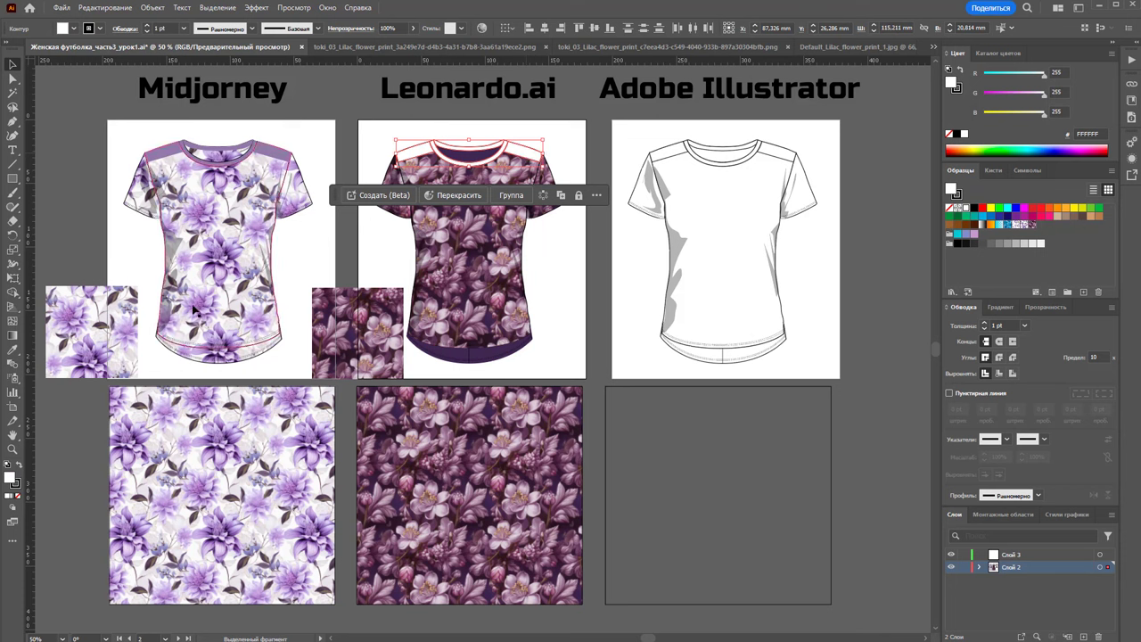
{"action": "left_click", "coordinate": [15, 351]}
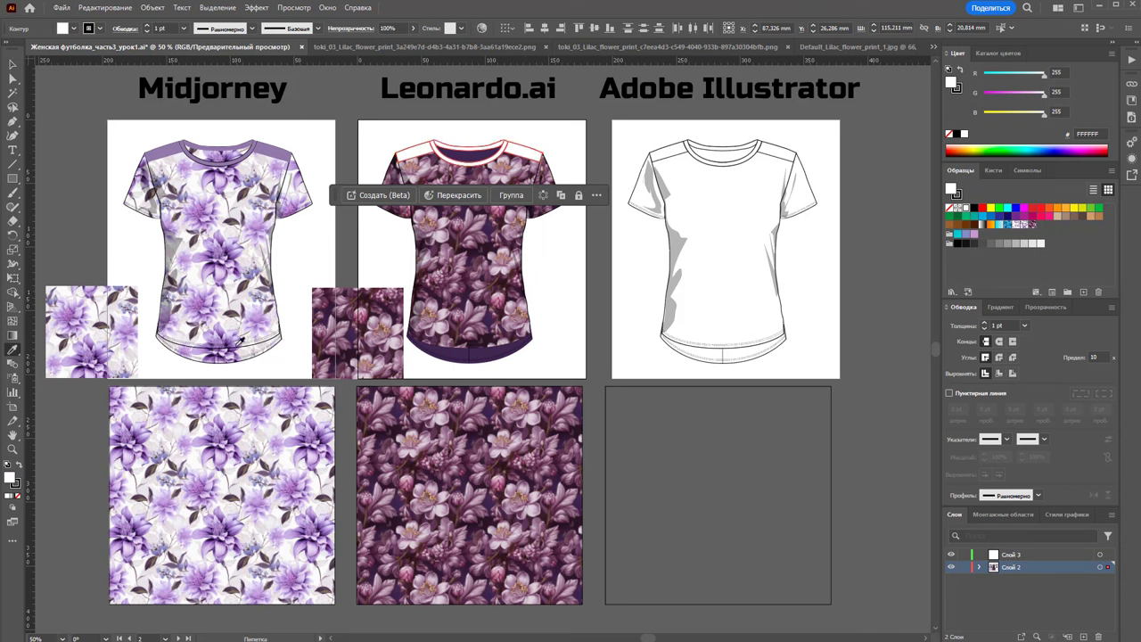
{"action": "left_click", "coordinate": [396, 339]}
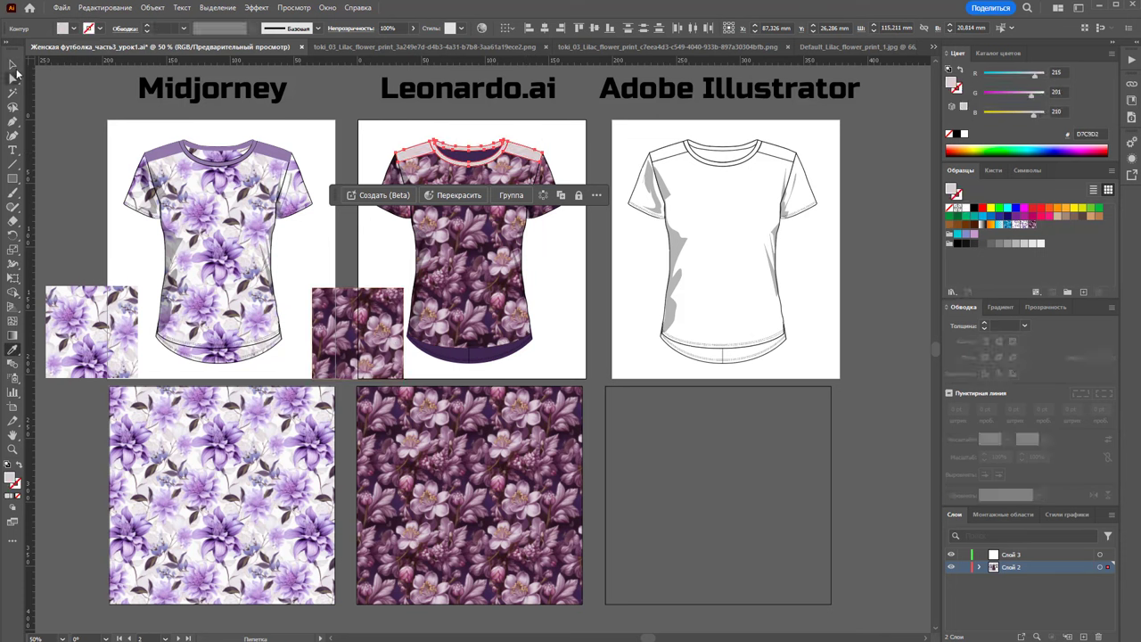
- Colour the collar and hem with a pinkish tone sampled from the pattern tile
{"action": "left_click", "coordinate": [13, 64]}
{"action": "left_click", "coordinate": [471, 157]}
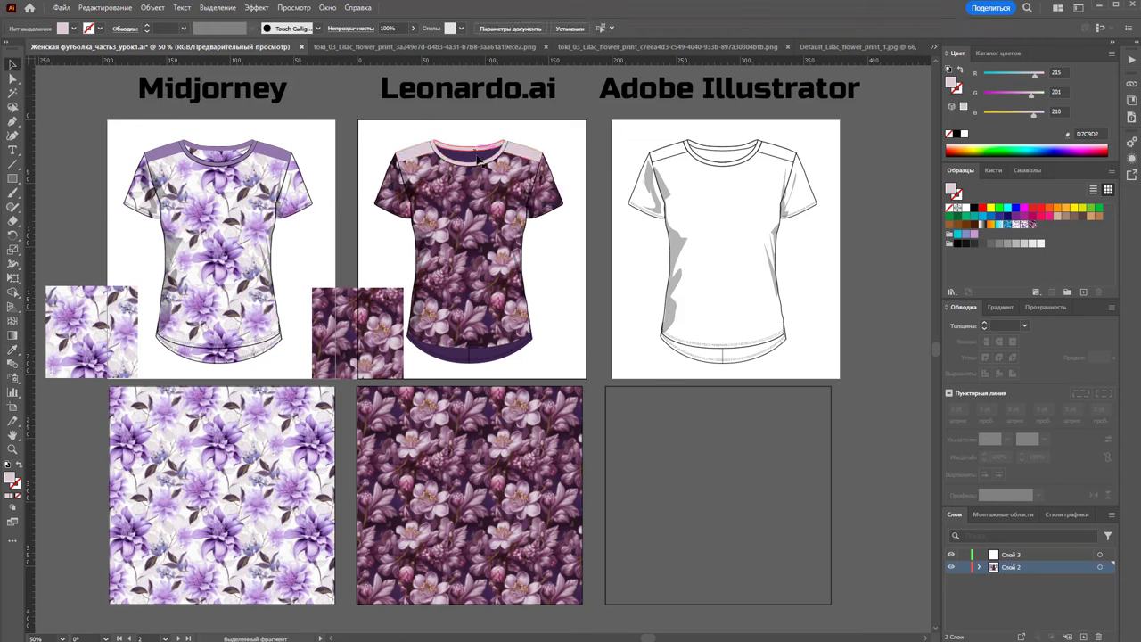
{"action": "left_click", "coordinate": [490, 359], "text": "shift"}
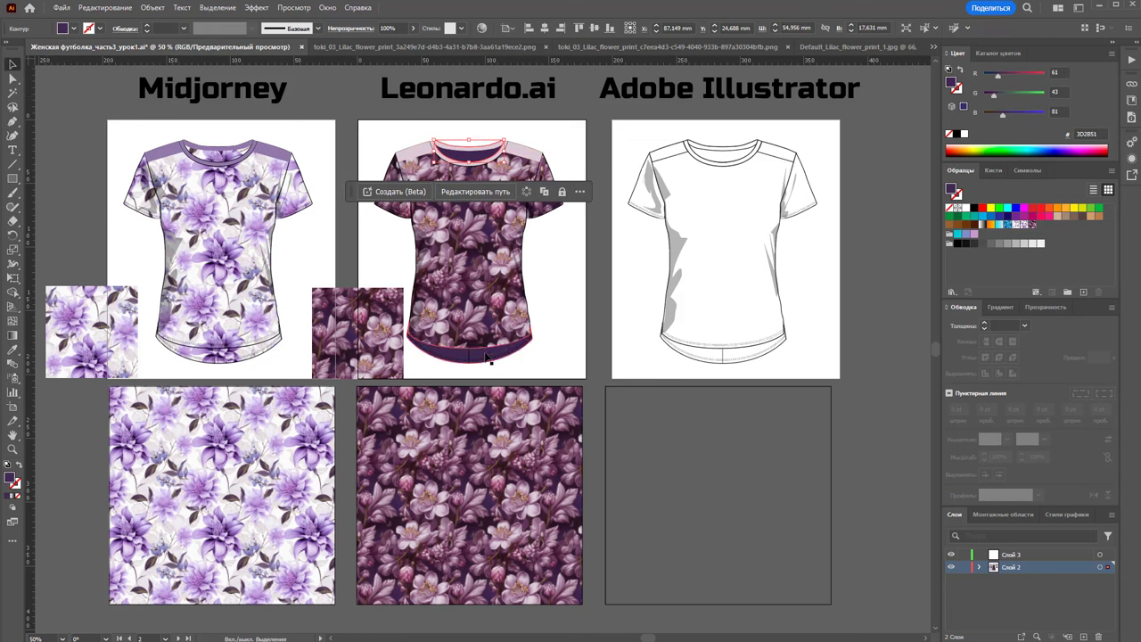
{"action": "key", "text": "i"}
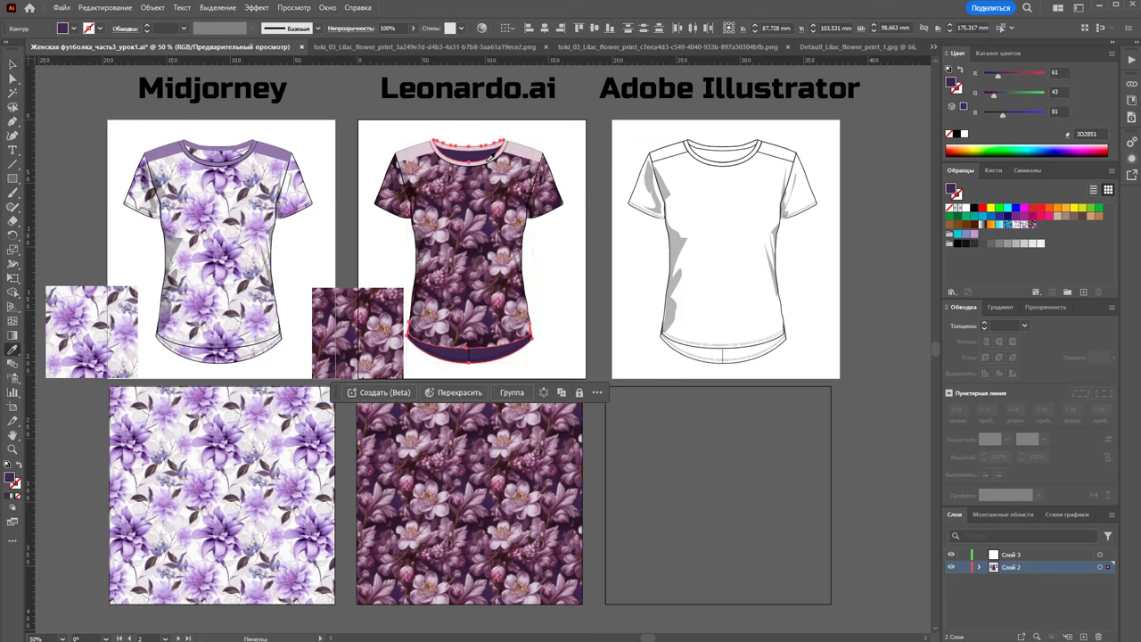
{"action": "left_click", "coordinate": [491, 156]}
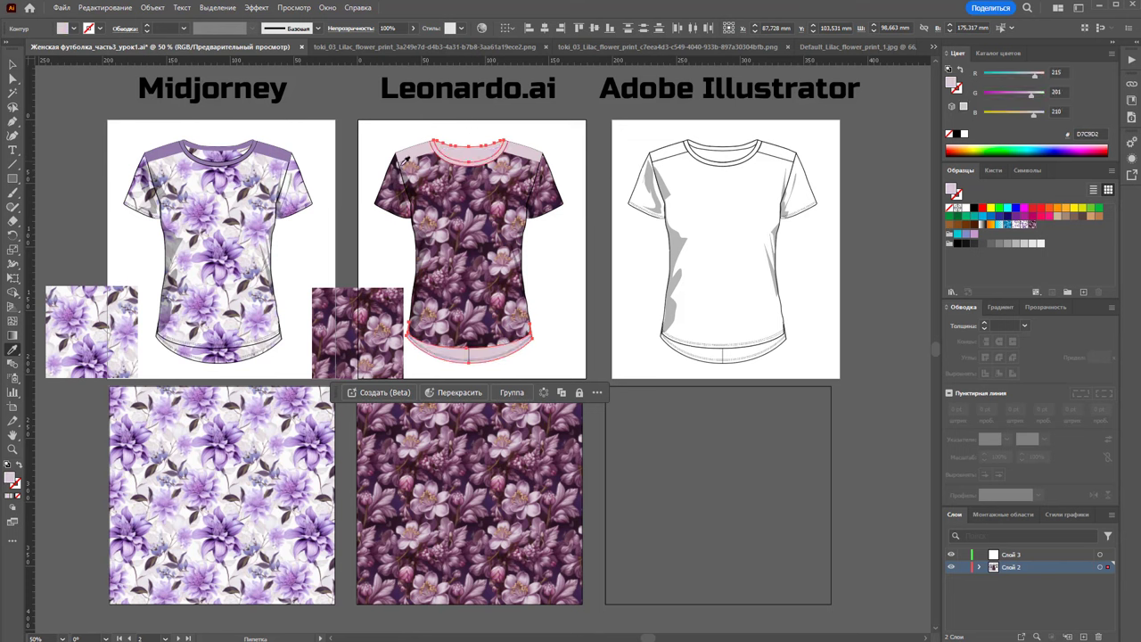
{"action": "left_click", "coordinate": [378, 363]}
{"action": "left_click", "coordinate": [378, 363]}
{"action": "left_click", "coordinate": [379, 356]}
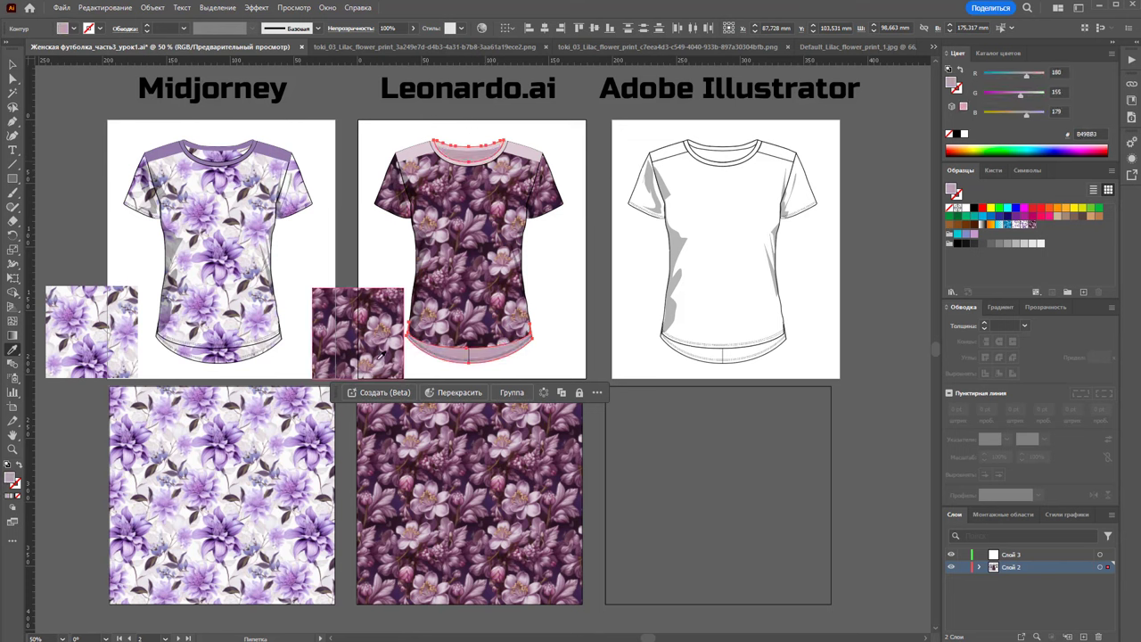
- Set the outline colour to black, then reselect the neckline, collar trim and both shoulder yokes
{"action": "double_click", "coordinate": [18, 488]}
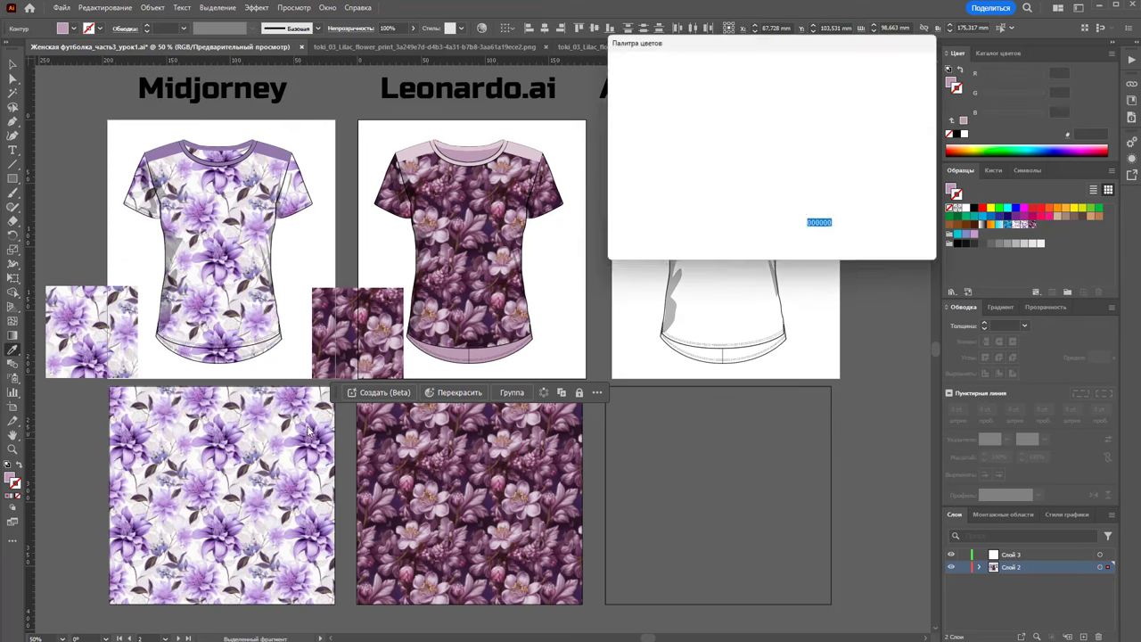
{"action": "left_click", "coordinate": [611, 229]}
{"action": "left_click", "coordinate": [899, 84]}
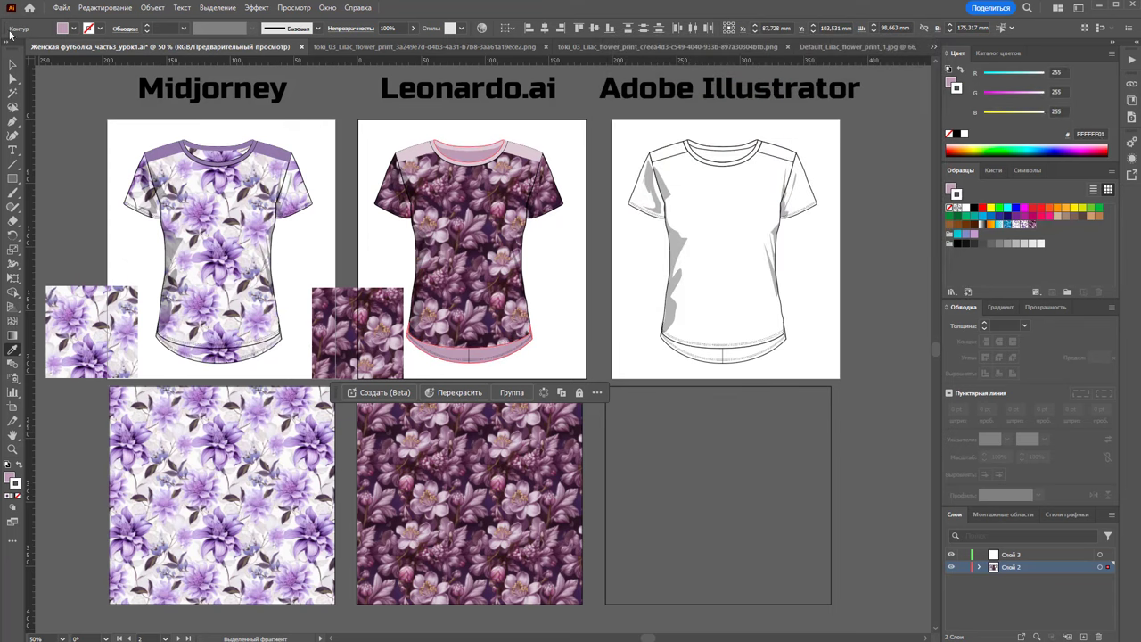
{"action": "left_click", "coordinate": [467, 144]}
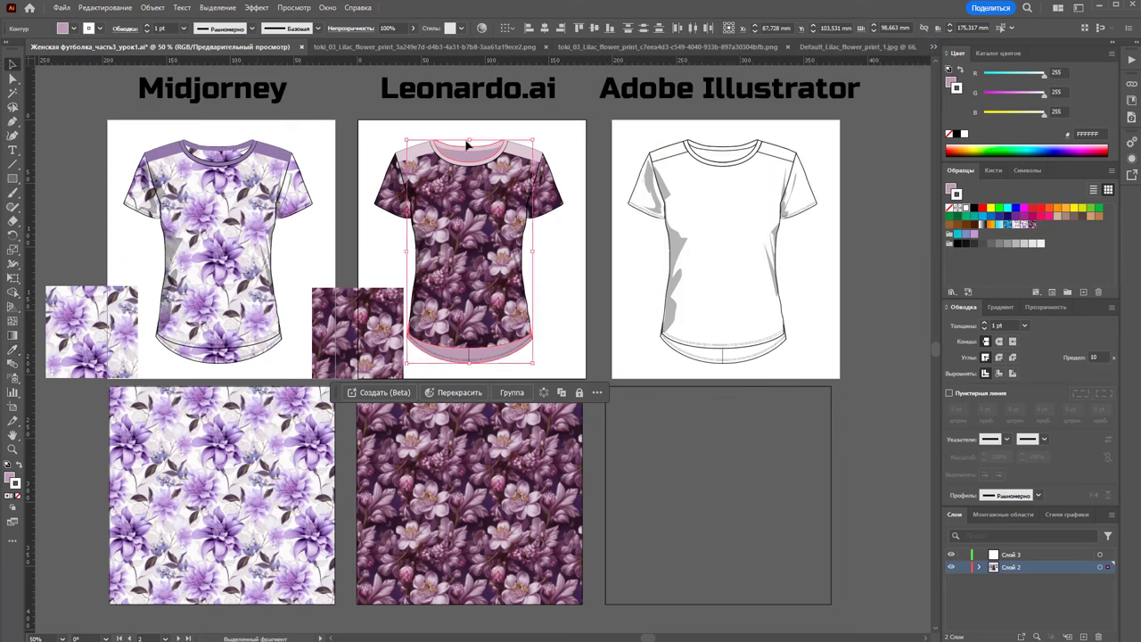
{"action": "left_click", "coordinate": [567, 148]}
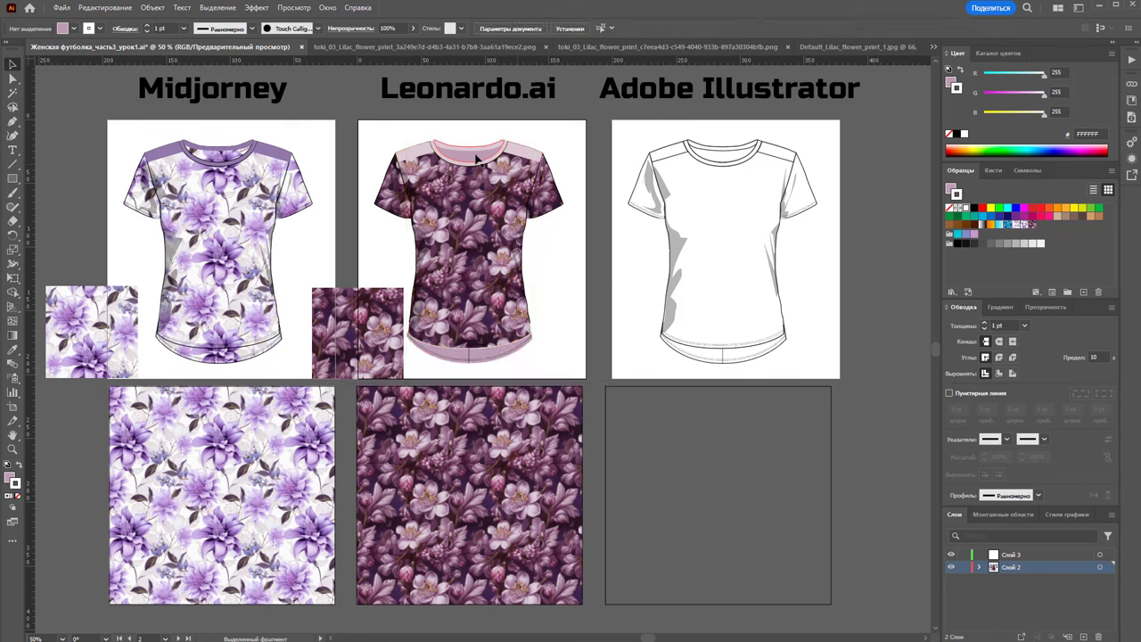
{"action": "left_click", "coordinate": [477, 159]}
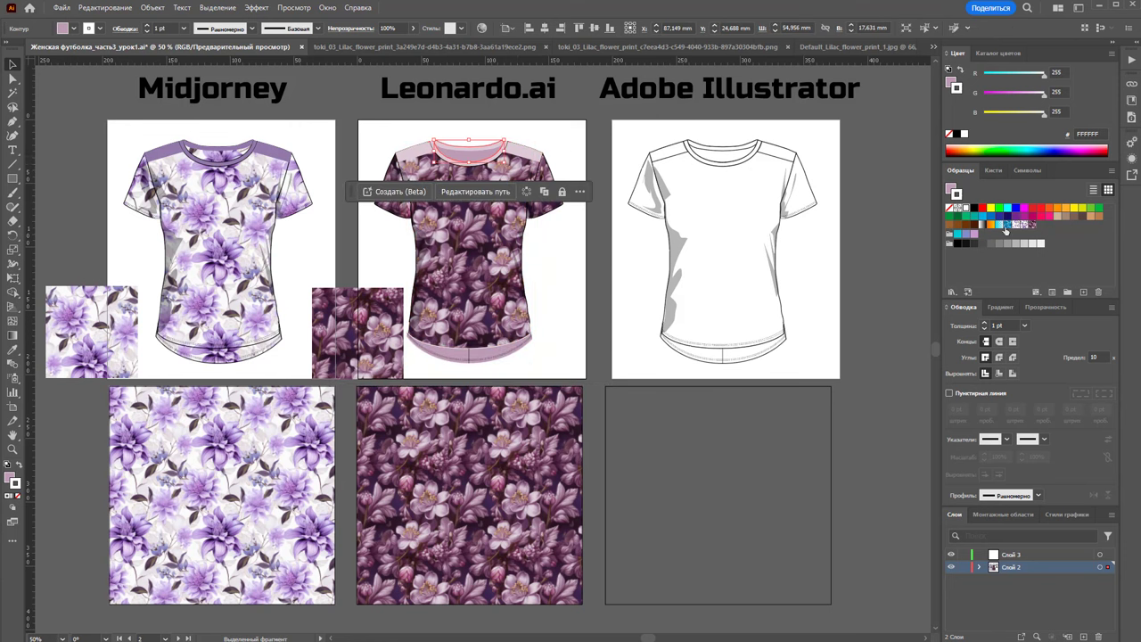
{"action": "left_click", "coordinate": [489, 150]}
{"action": "left_click", "coordinate": [528, 157]}
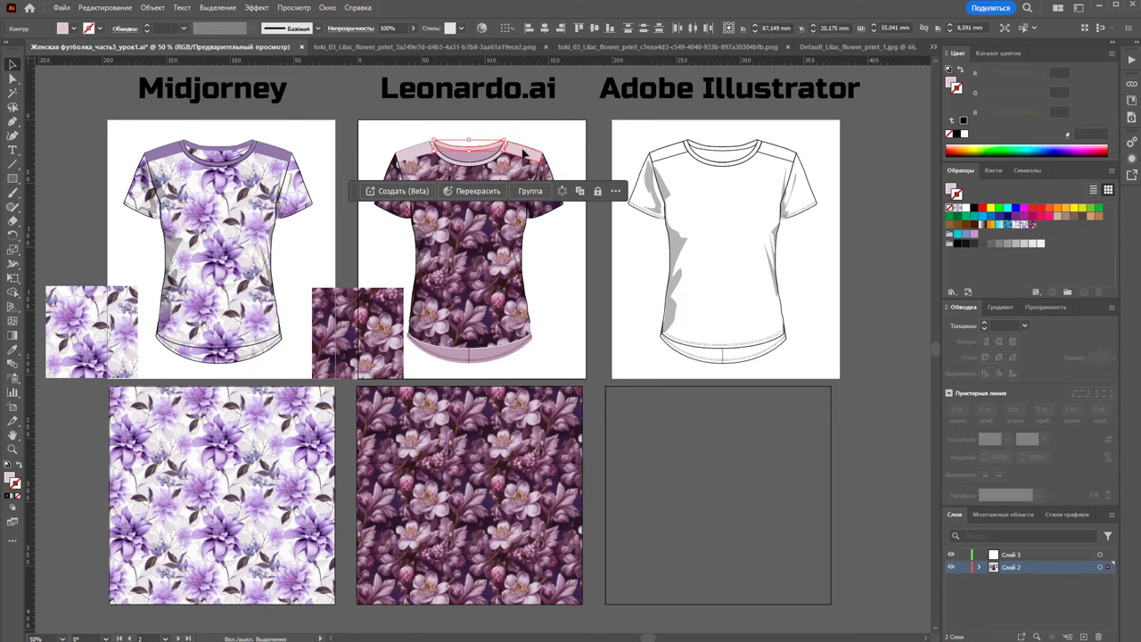
{"action": "left_click", "coordinate": [416, 154], "text": "shift"}
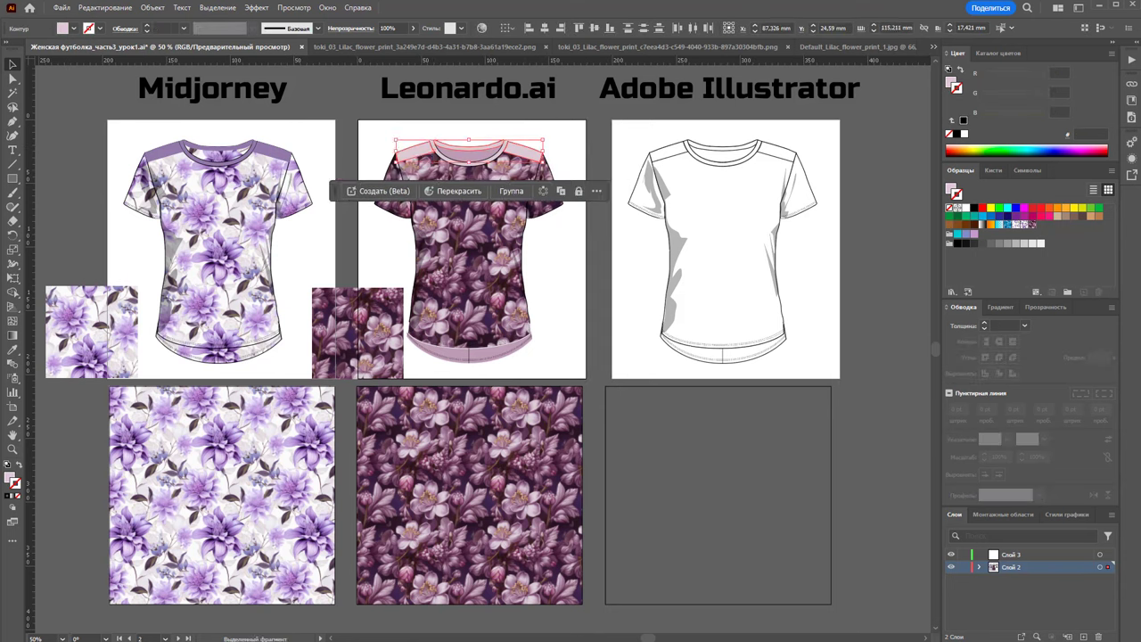
- Give both Midjorney shirt shoulder yokes a black 1 pt stroke, then deselect them
{"action": "left_click", "coordinate": [851, 211]}
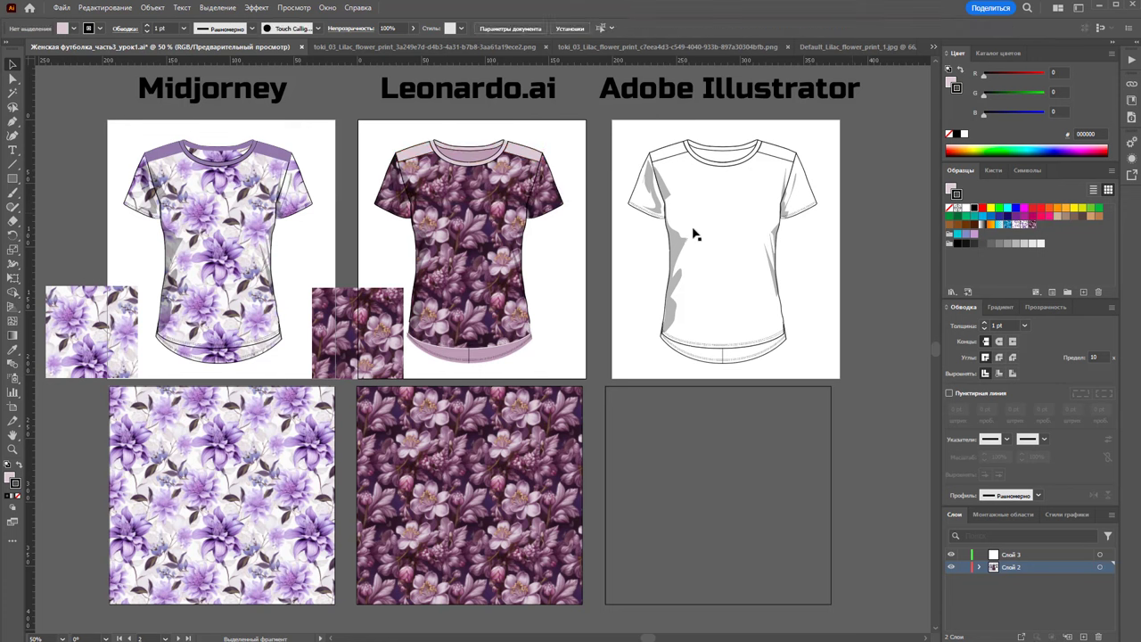
{"action": "left_click", "coordinate": [272, 157]}
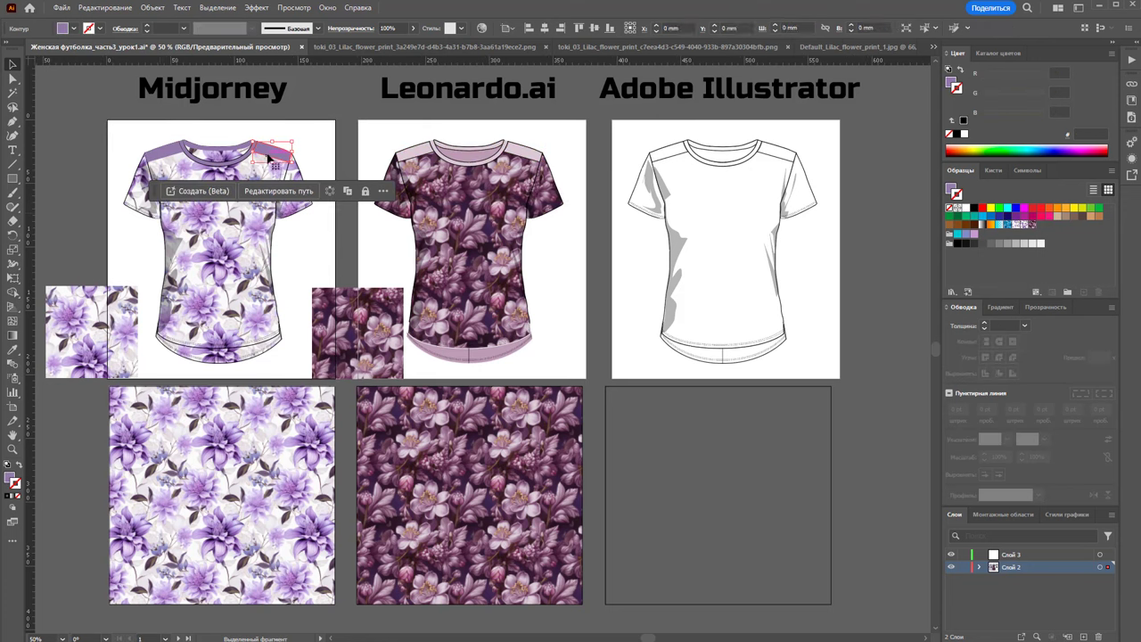
{"action": "left_click", "coordinate": [163, 165], "text": "shift"}
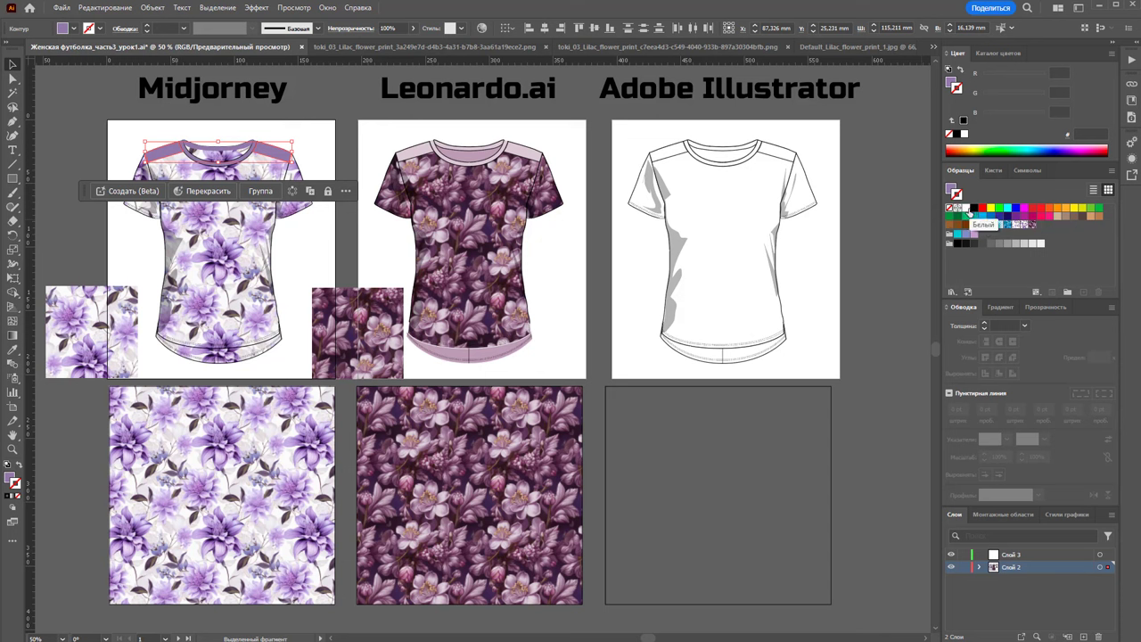
{"action": "left_click", "coordinate": [972, 210]}
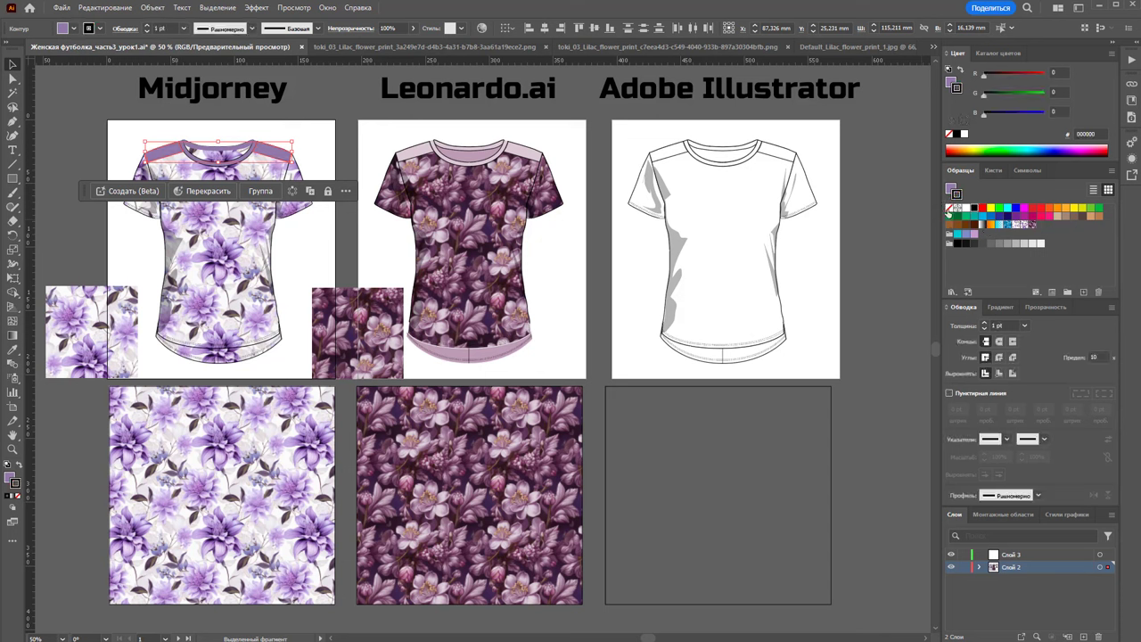
{"action": "left_click", "coordinate": [886, 193]}
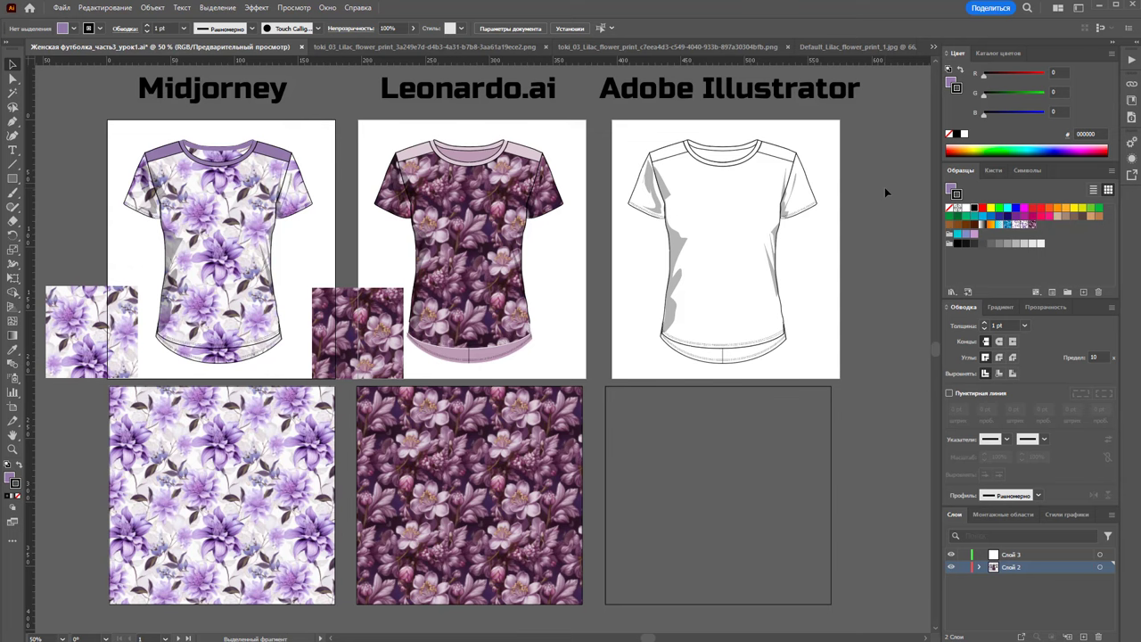
- Open the Text to Vector Graphic (Beta) panel from the Window menu and position it
{"action": "left_click", "coordinate": [327, 8]}
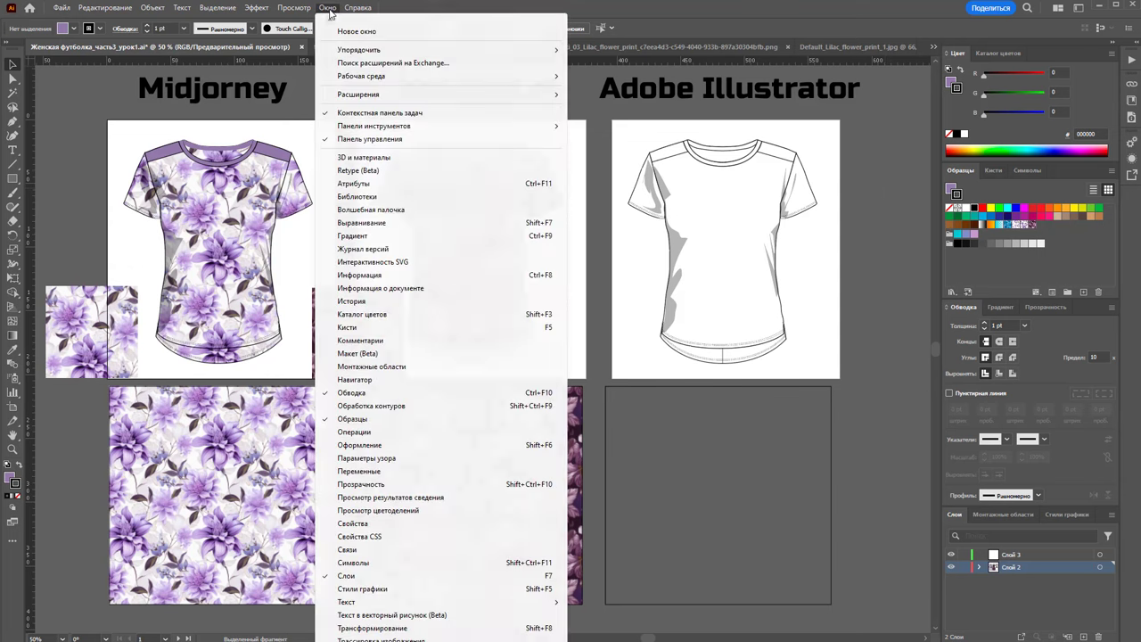
{"action": "left_click", "coordinate": [495, 615]}
{"action": "left_click_drag", "start_coordinate": [552, 253], "coordinate": [563, 258]}
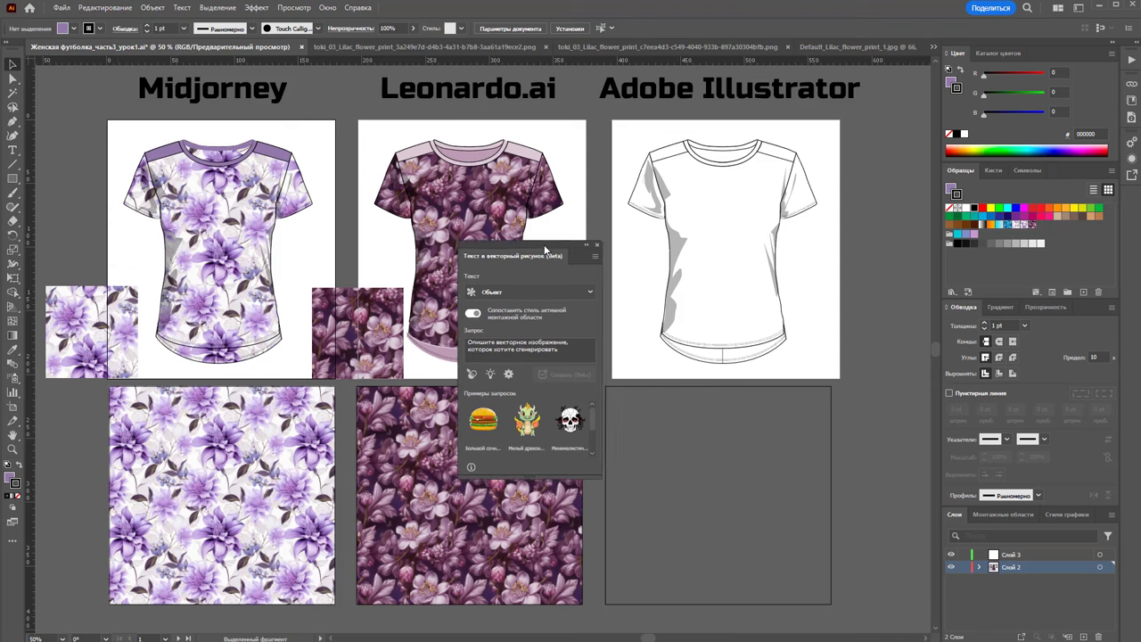
{"action": "scroll", "coordinate": [562, 261], "scroll_direction": "down", "scroll_amount": 1}
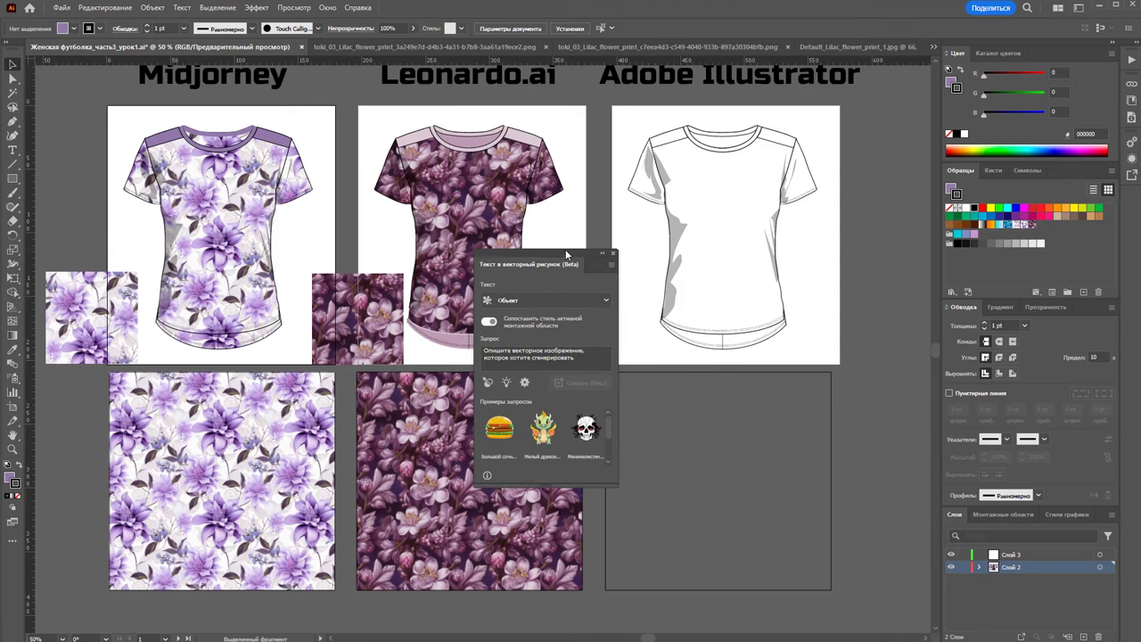
{"action": "left_click_drag", "start_coordinate": [563, 261], "coordinate": [547, 362]}
- Select the empty square below the third shirt, set Type to Pattern, and check the prompt translation
{"action": "left_click", "coordinate": [733, 467]}
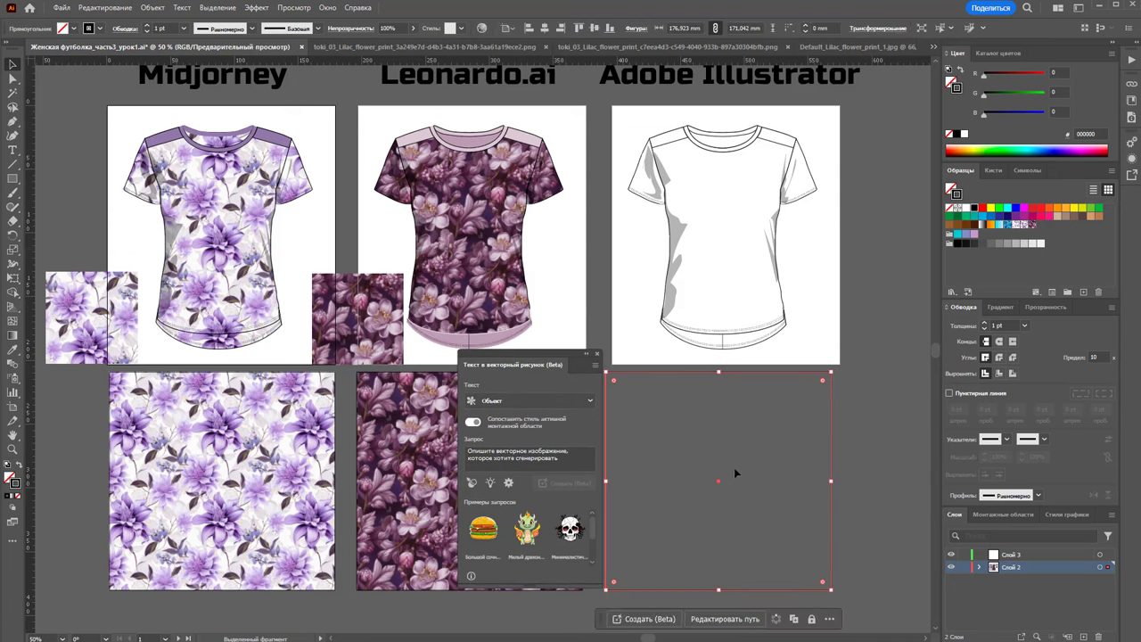
{"action": "left_click", "coordinate": [589, 402]}
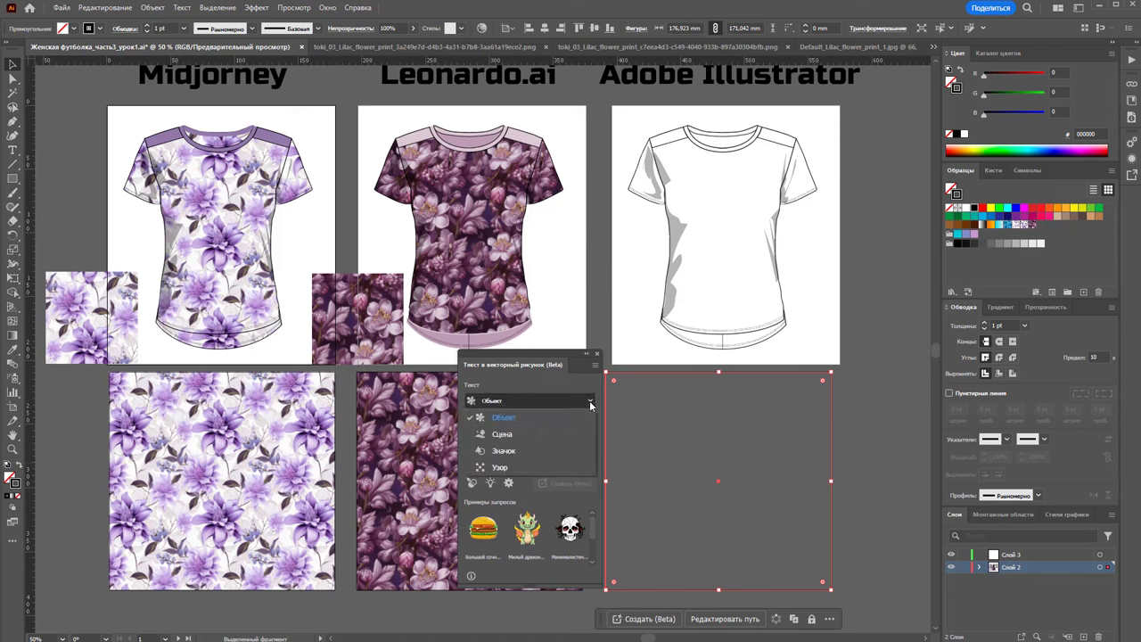
{"action": "left_click", "coordinate": [546, 466]}
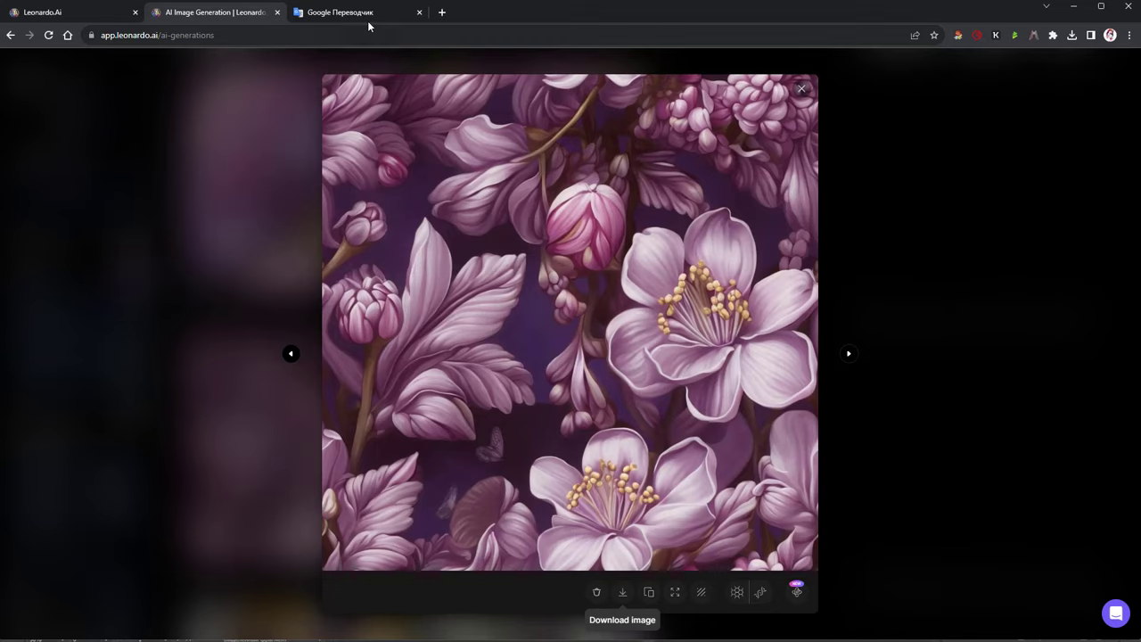
{"action": "left_click", "coordinate": [369, 18]}
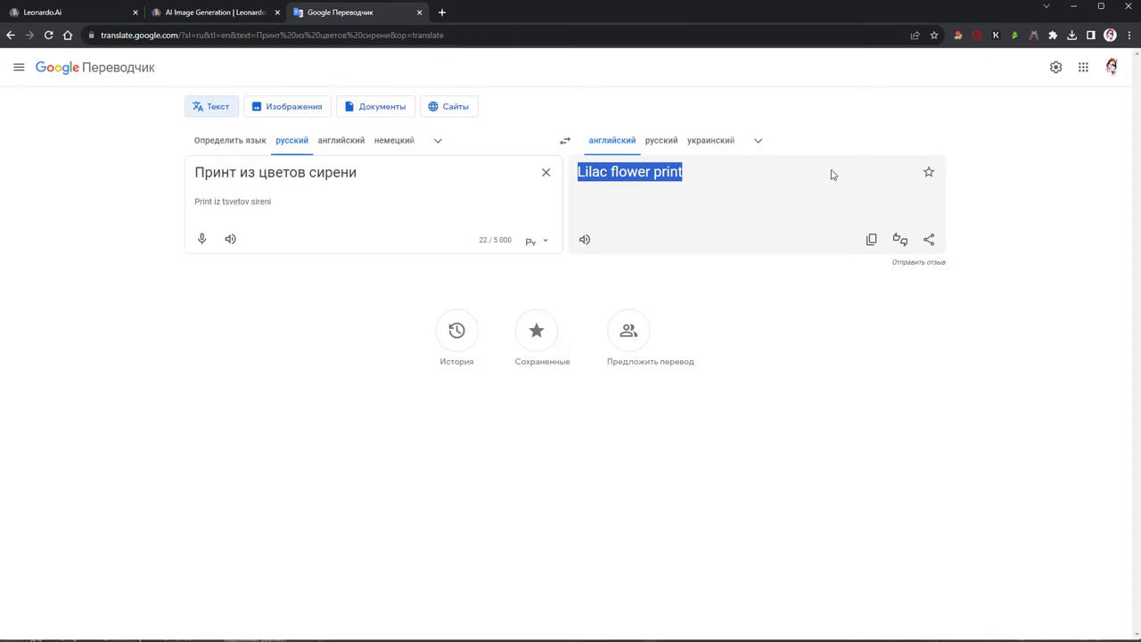
- Paste 'Lilac flower print' into the Text to Vector prompt and generate the patterns
{"action": "left_click", "coordinate": [1074, 7]}
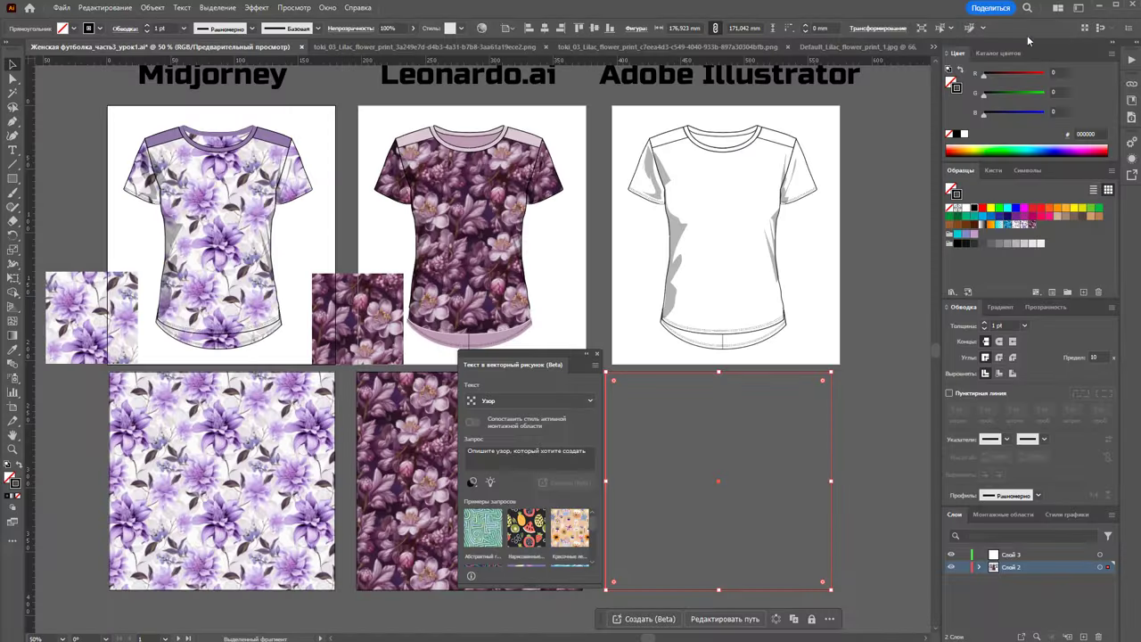
{"action": "left_click", "coordinate": [477, 453]}
{"action": "type", "text": "Lilac flower print"}
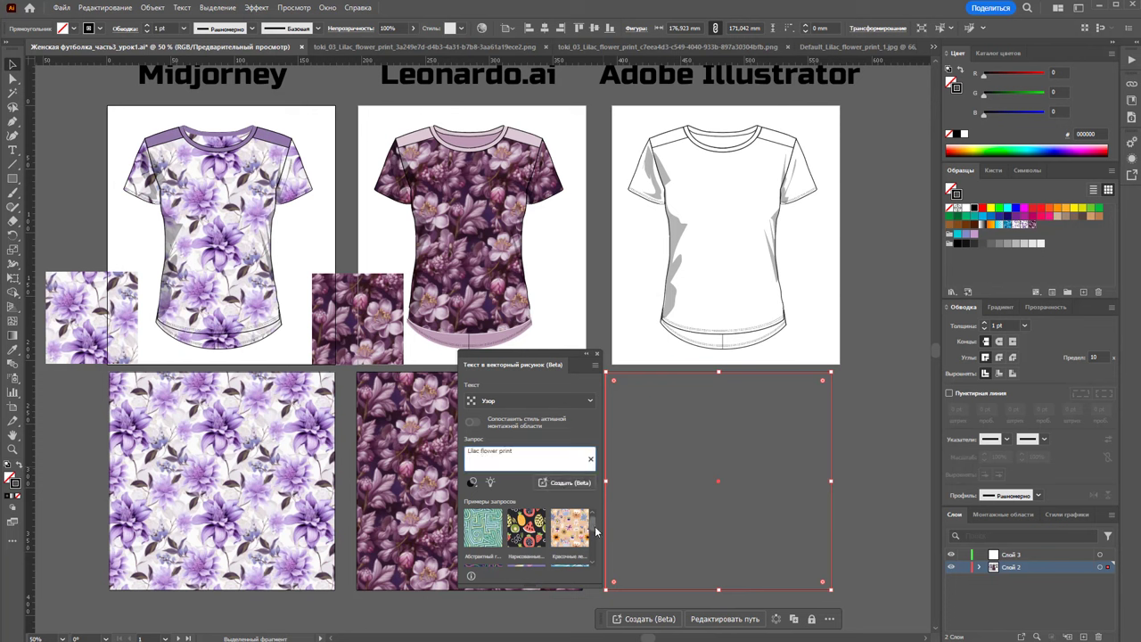
{"action": "left_click", "coordinate": [563, 483]}
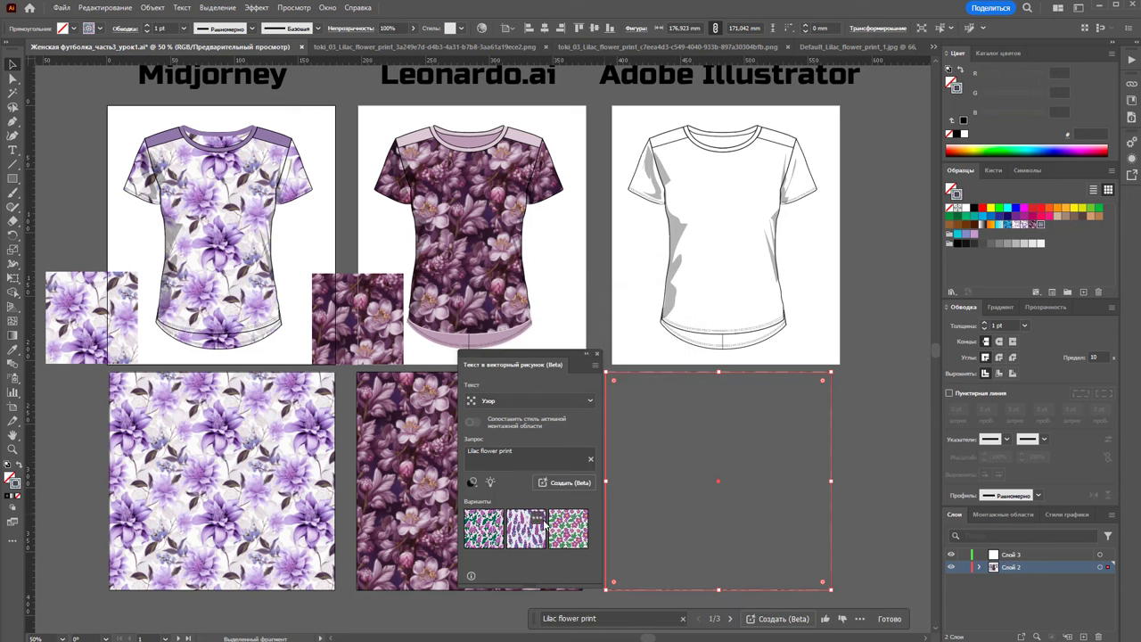
- Preview all three generated variants and keep the second lavender pattern on the square
{"action": "left_click", "coordinate": [527, 535]}
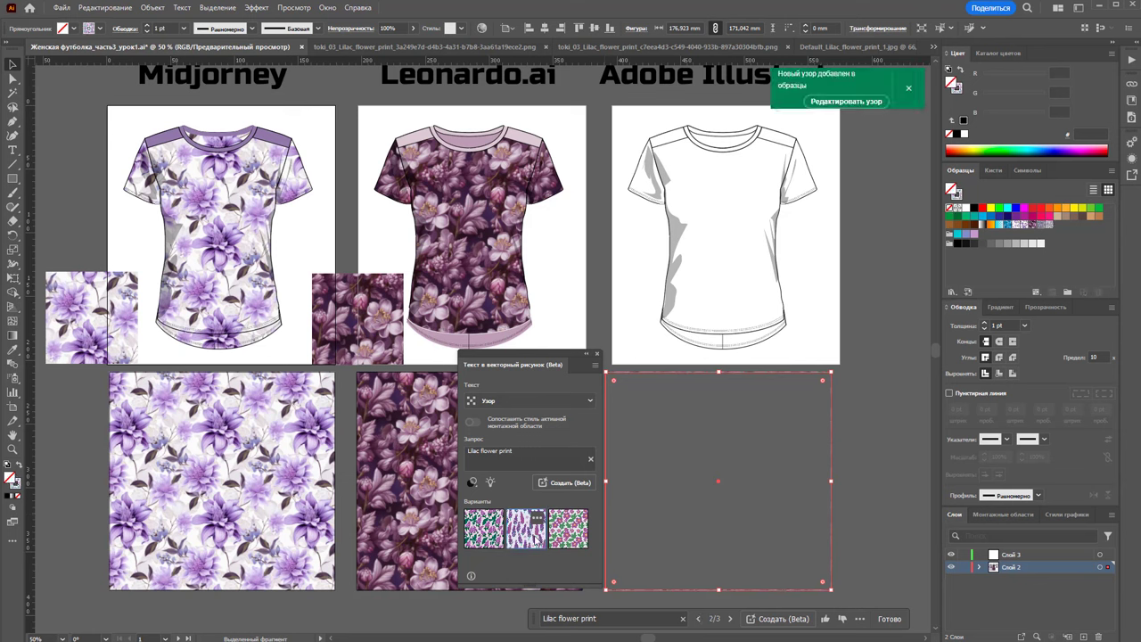
{"action": "left_click", "coordinate": [530, 540]}
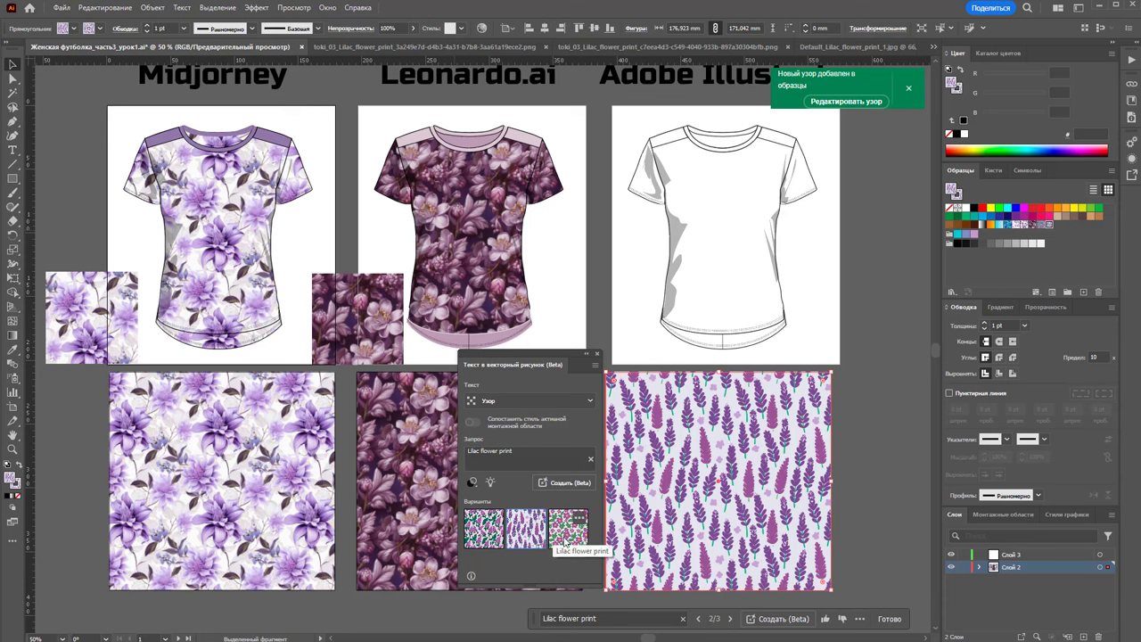
{"action": "left_click", "coordinate": [567, 527]}
{"action": "left_click", "coordinate": [484, 537]}
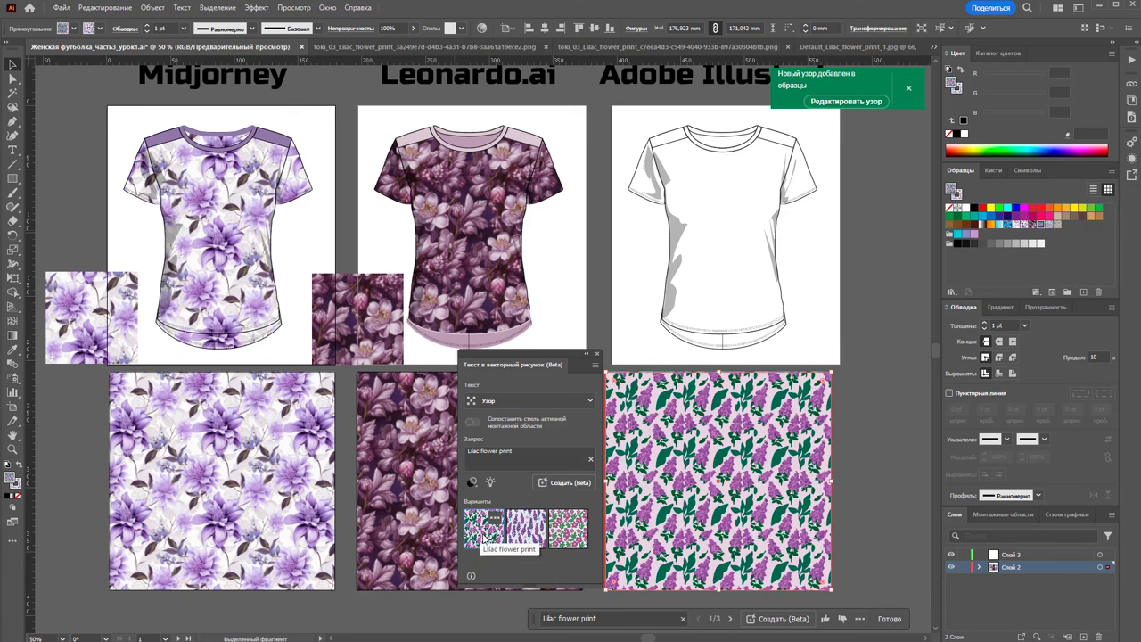
{"action": "left_click", "coordinate": [524, 540]}
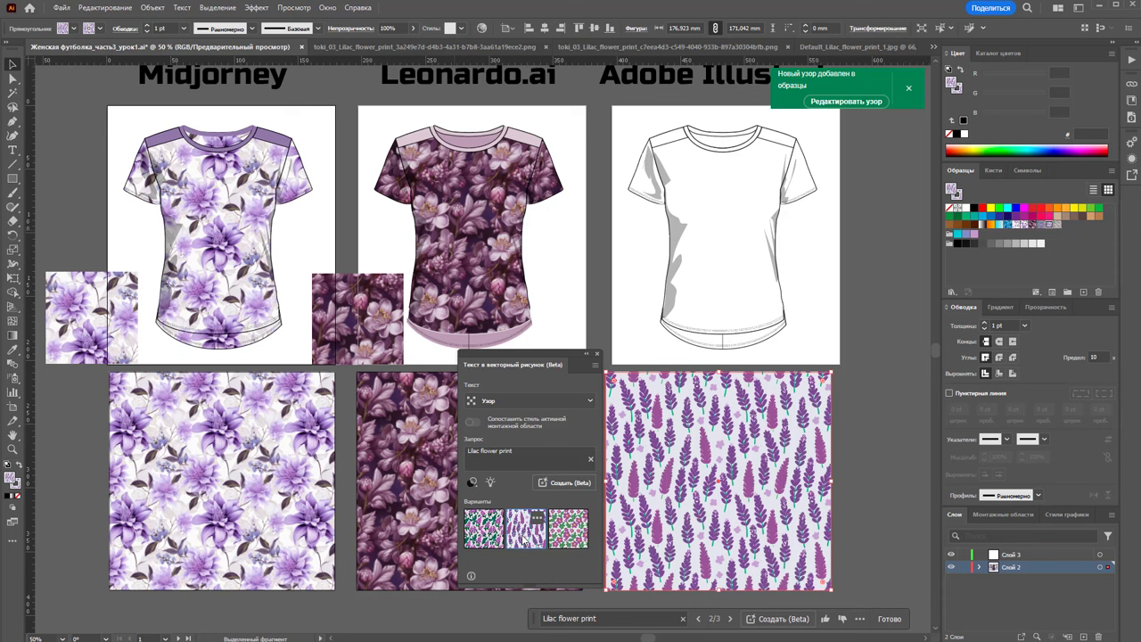
{"action": "left_click_drag", "start_coordinate": [573, 358], "coordinate": [555, 278]}
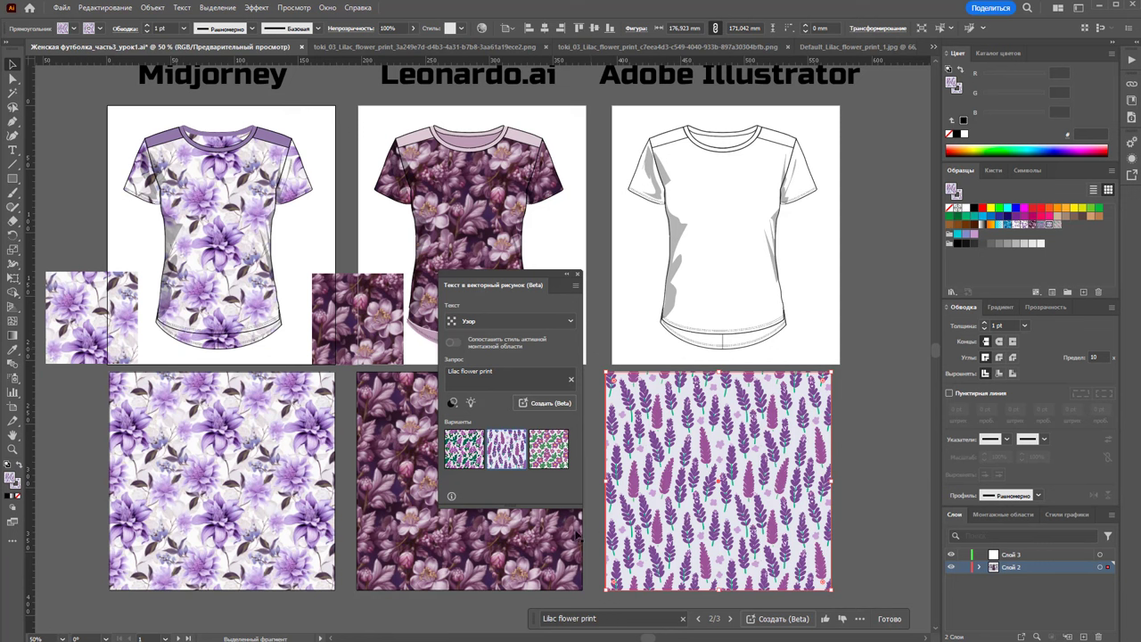
- Give the lavender square a black outline and close the Text to Vector generator
{"action": "left_click", "coordinate": [602, 523]}
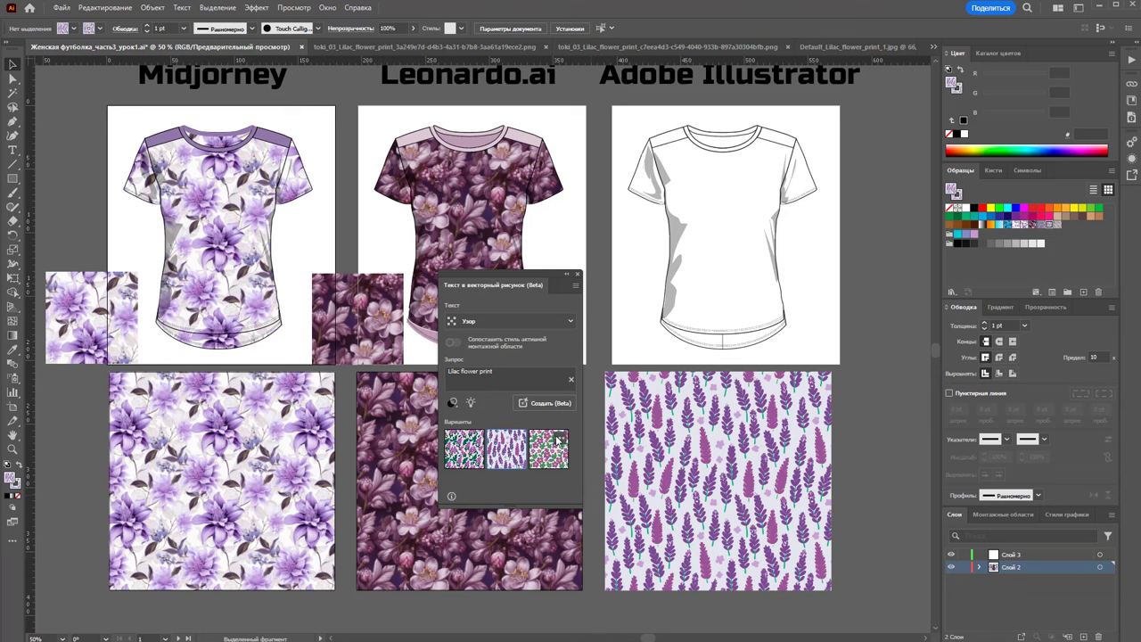
{"action": "left_click", "coordinate": [675, 461]}
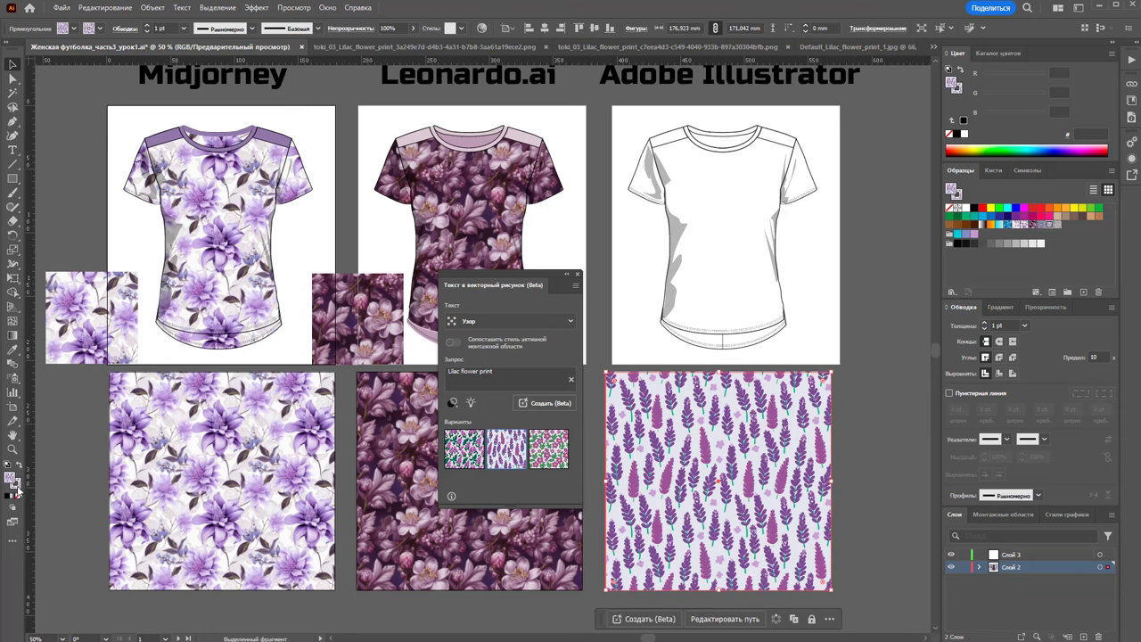
{"action": "left_click", "coordinate": [18, 487]}
{"action": "left_click", "coordinate": [972, 209]}
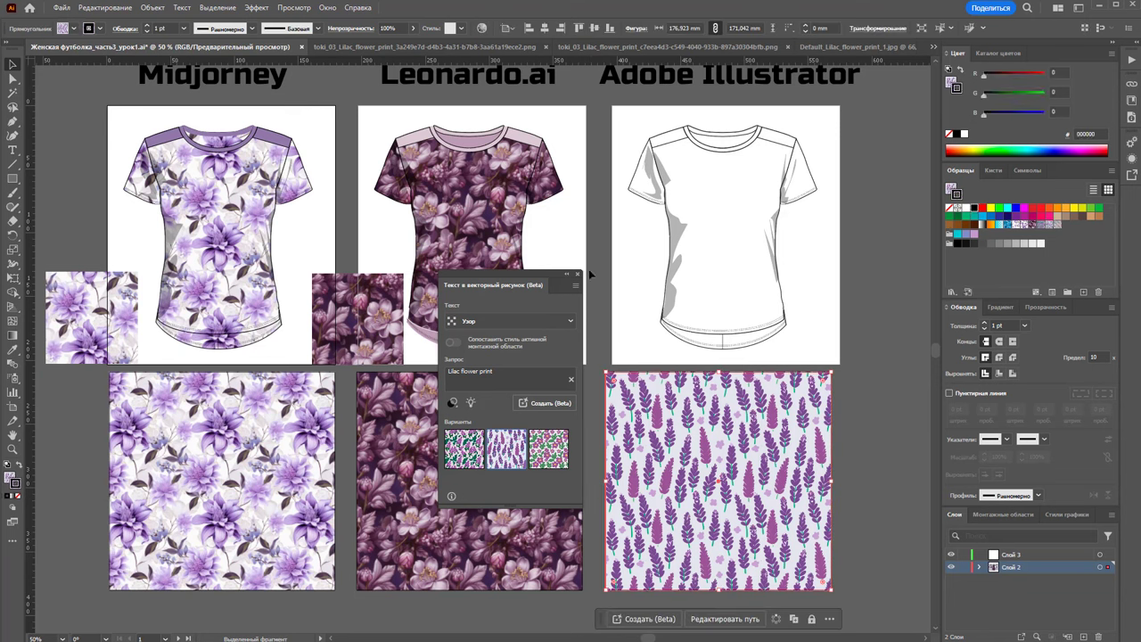
{"action": "left_click", "coordinate": [577, 274]}
{"action": "left_click", "coordinate": [890, 325]}
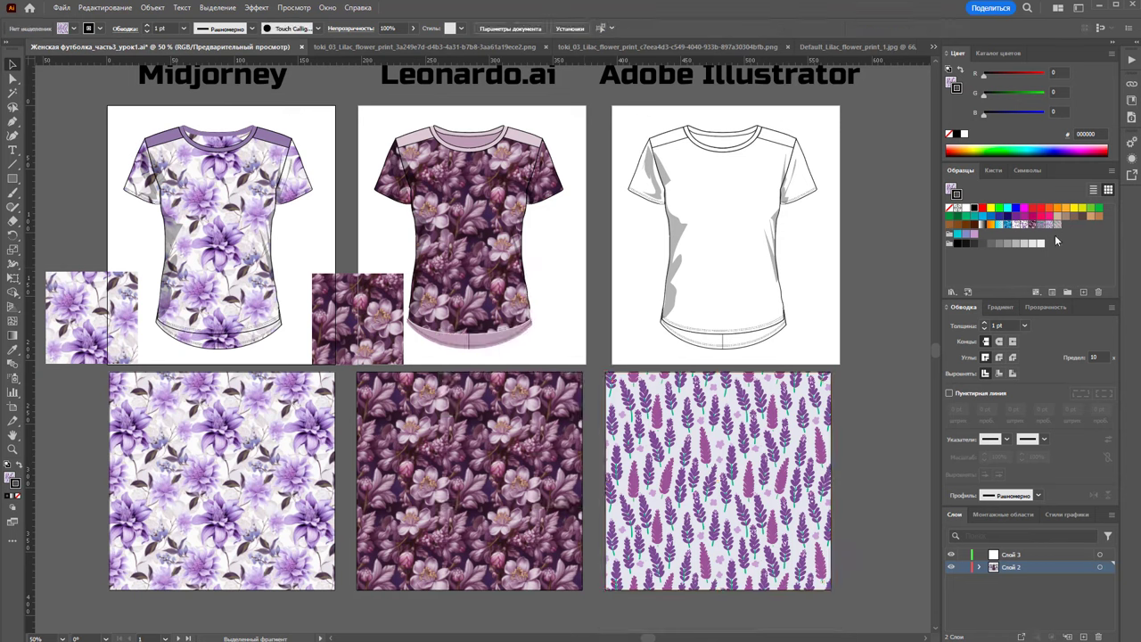
- Fill the third T-shirt's body with the lavender pattern swatch
{"action": "left_click", "coordinate": [726, 238]}
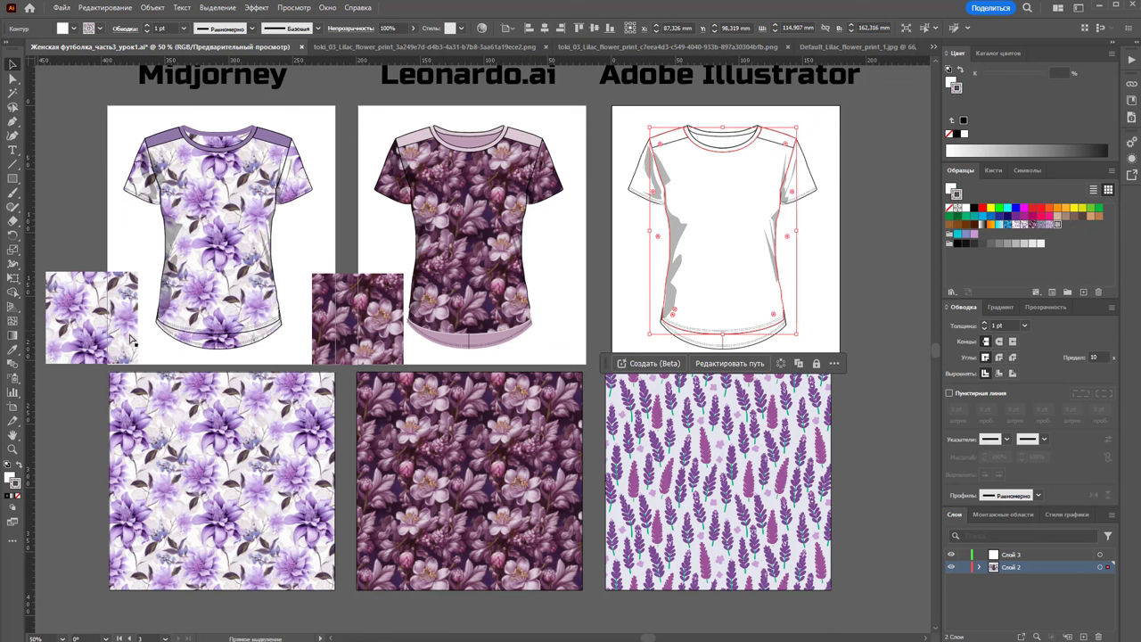
{"action": "left_click", "coordinate": [14, 485]}
{"action": "left_click", "coordinate": [9, 478]}
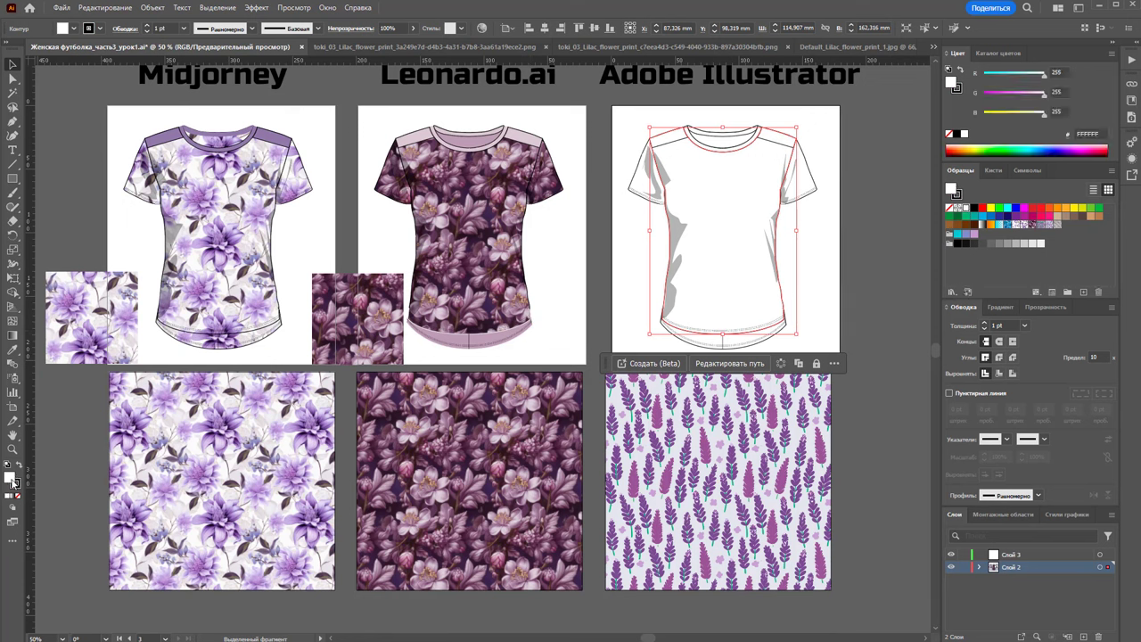
{"action": "left_click", "coordinate": [1055, 224]}
{"action": "left_click", "coordinate": [1047, 223]}
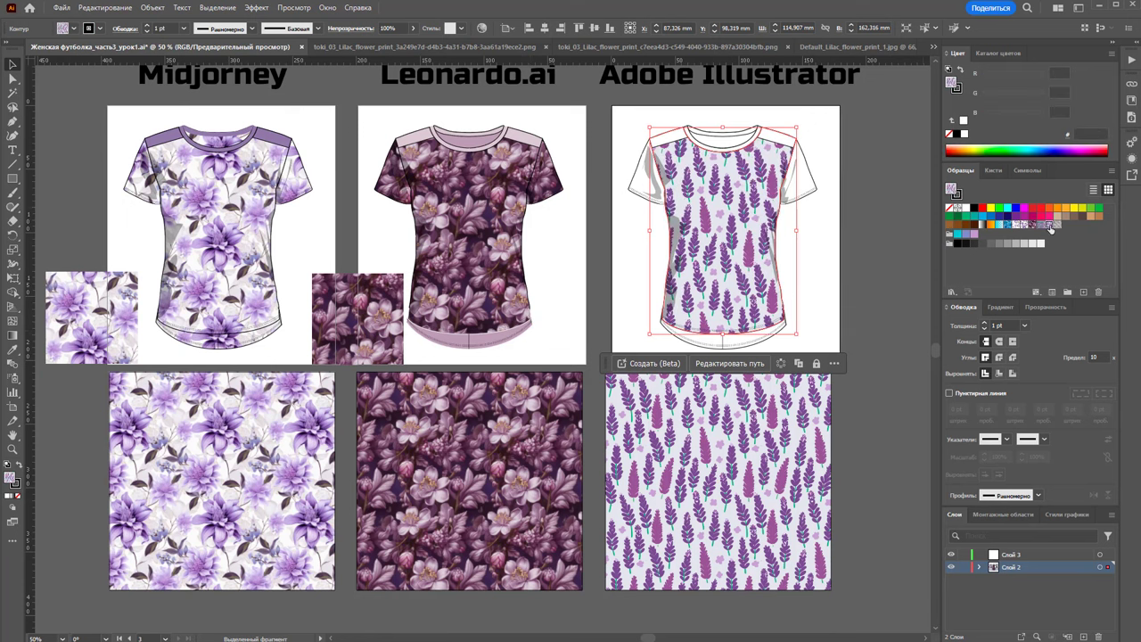
- Apply the lavender pattern to the whole third T-shirt group instead of just the sleeves
{"action": "left_click", "coordinate": [813, 182]}
{"action": "left_click", "coordinate": [646, 187], "text": "shift"}
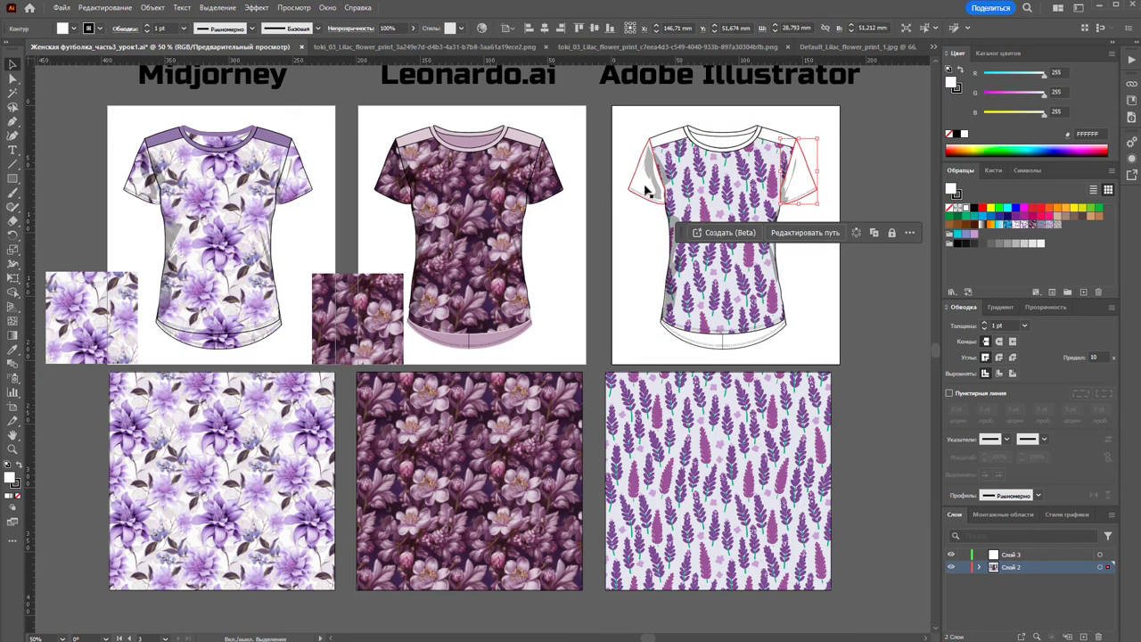
{"action": "left_click", "coordinate": [1047, 224]}
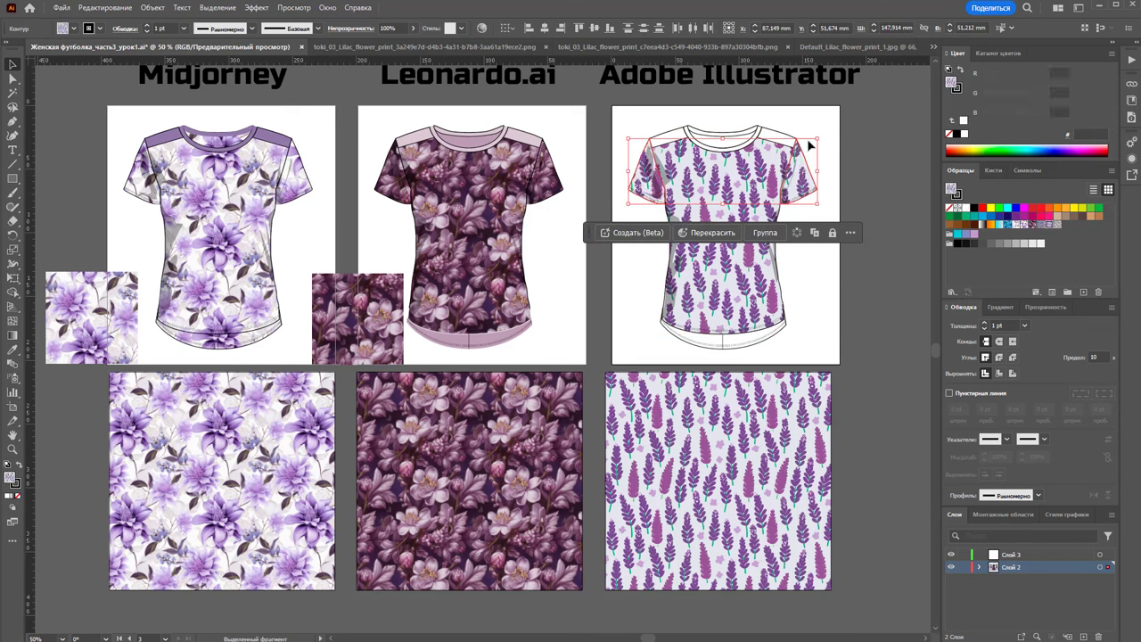
{"action": "key", "text": "ctrl+z"}
{"action": "left_click", "coordinate": [782, 138]}
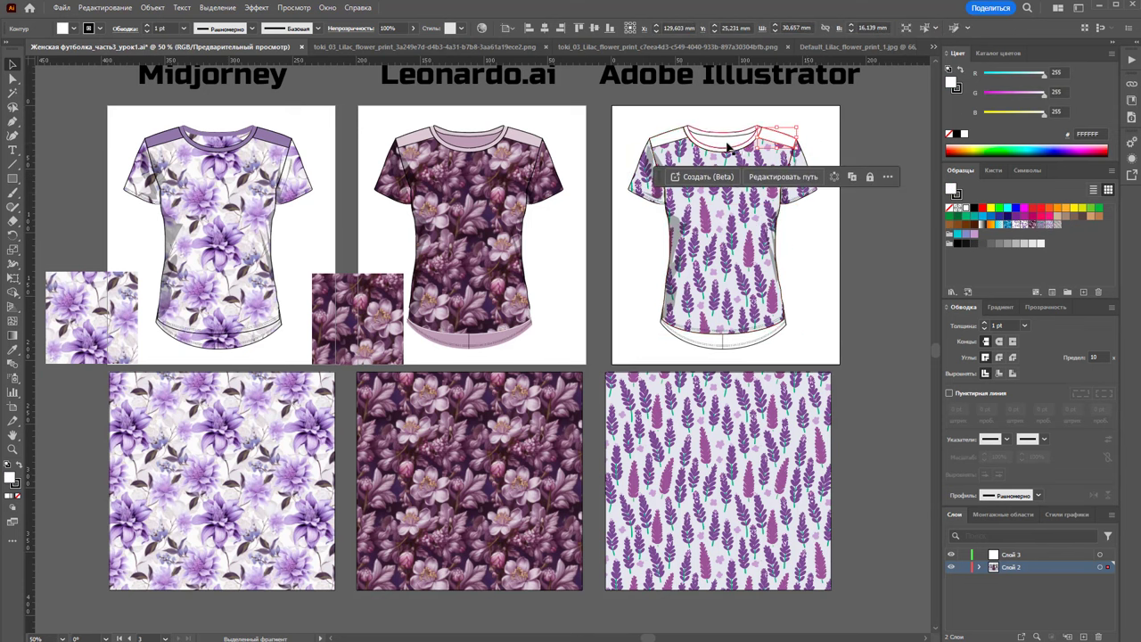
{"action": "left_click", "coordinate": [751, 331]}
{"action": "left_click", "coordinate": [1043, 226]}
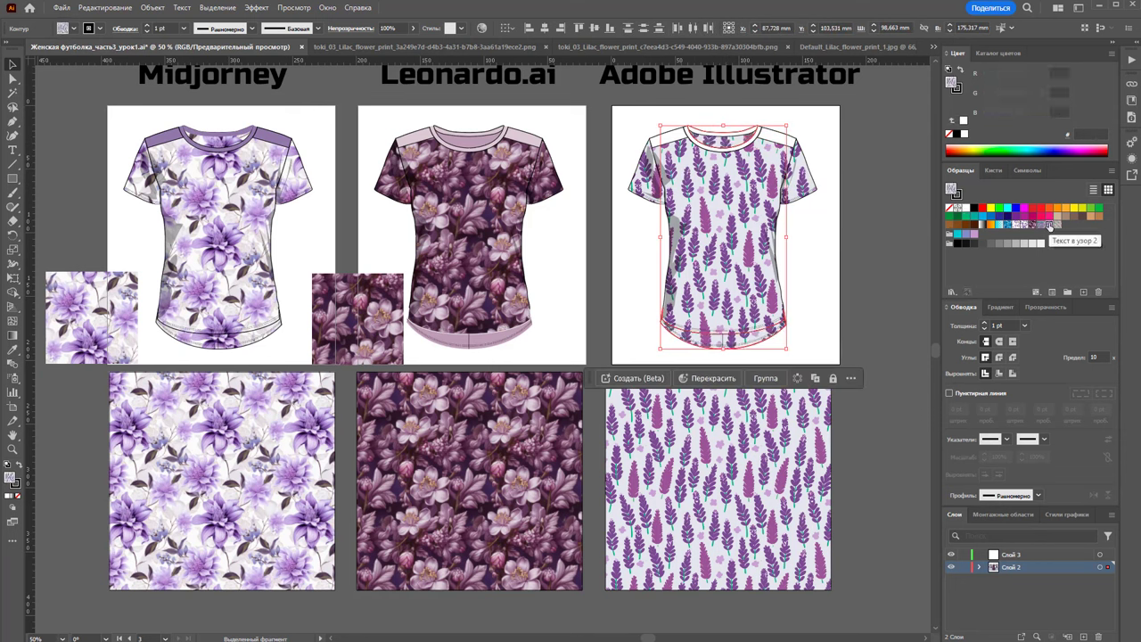
{"action": "left_click", "coordinate": [827, 252]}
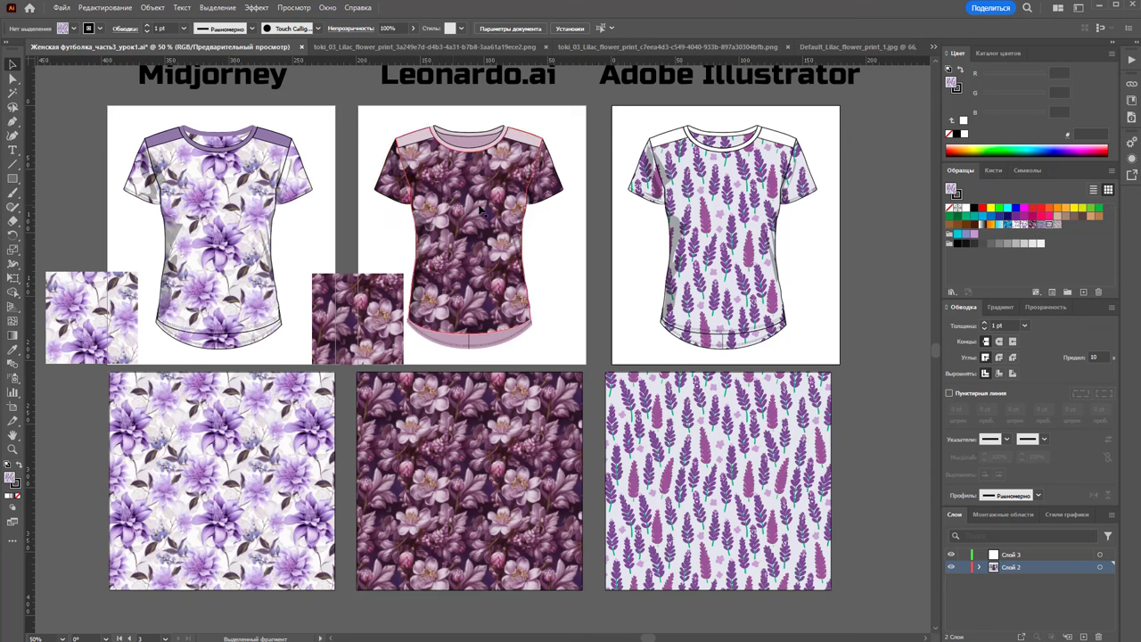
- Colour the shoulder and collar group with the Midjorney shirt's purple, then duplicate the lavender tile
{"action": "left_click", "coordinate": [786, 140]}
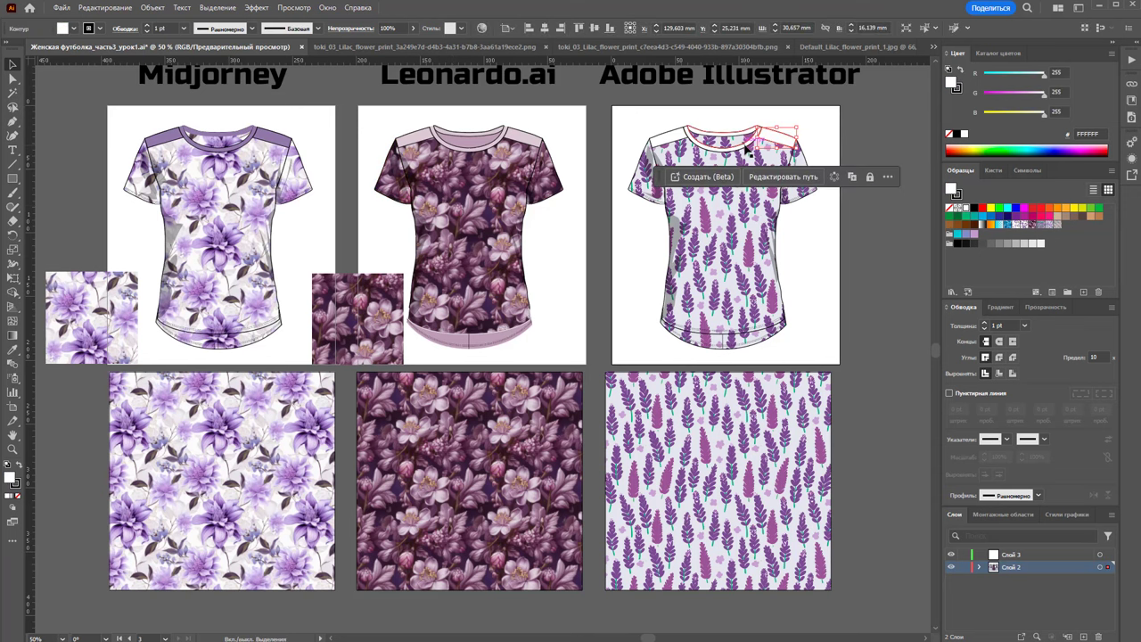
{"action": "left_click", "coordinate": [741, 147]}
{"action": "left_click", "coordinate": [668, 136]}
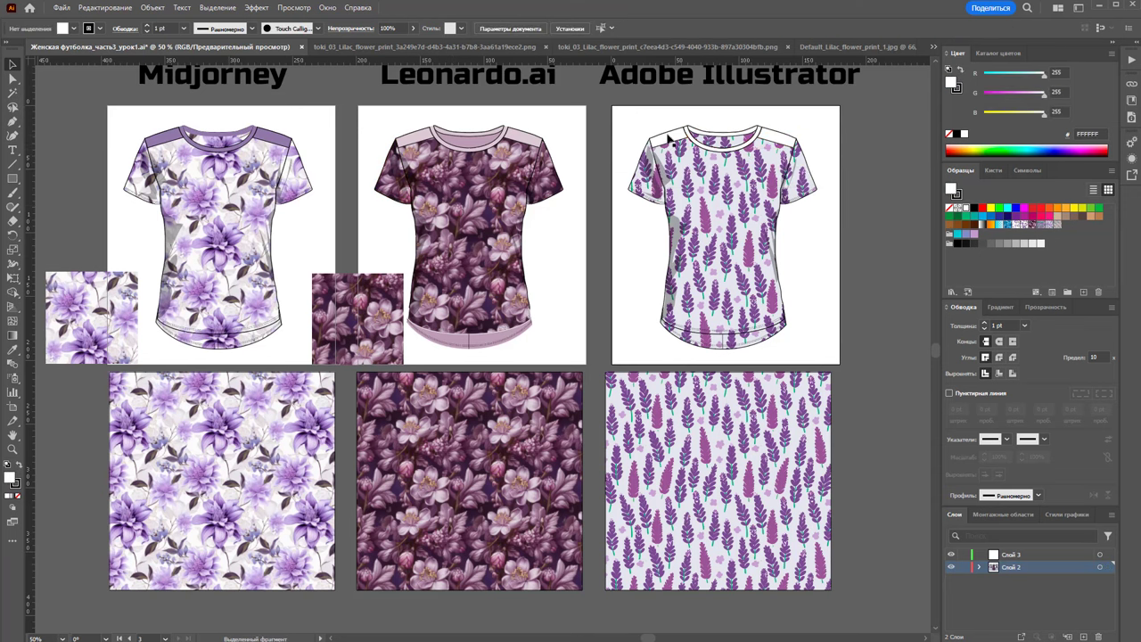
{"action": "left_click", "coordinate": [788, 143]}
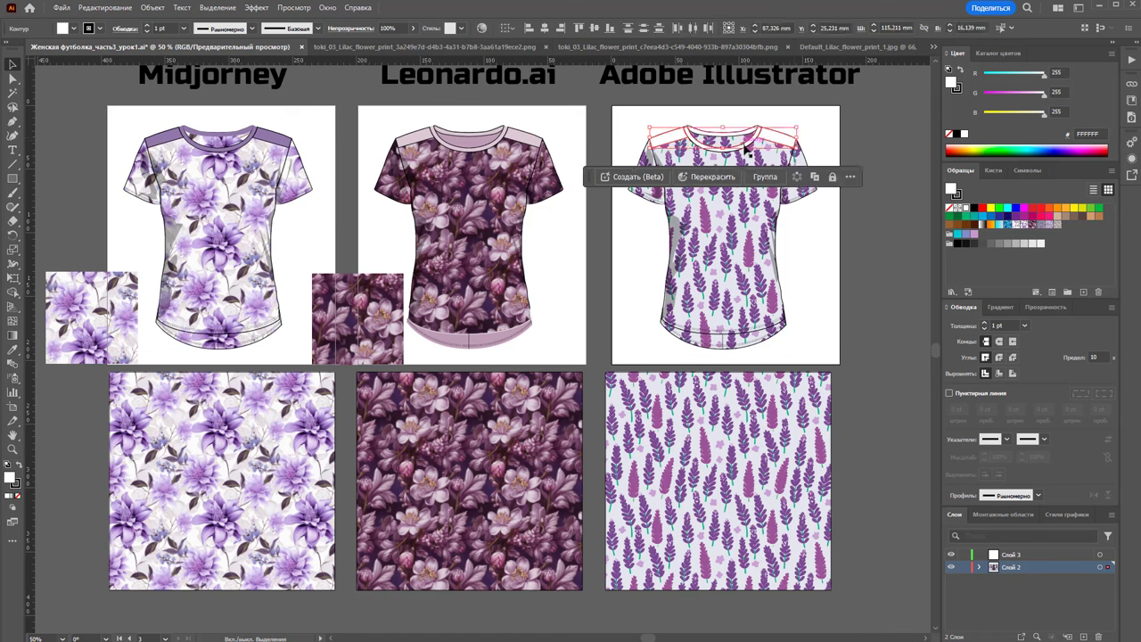
{"action": "left_click", "coordinate": [745, 147]}
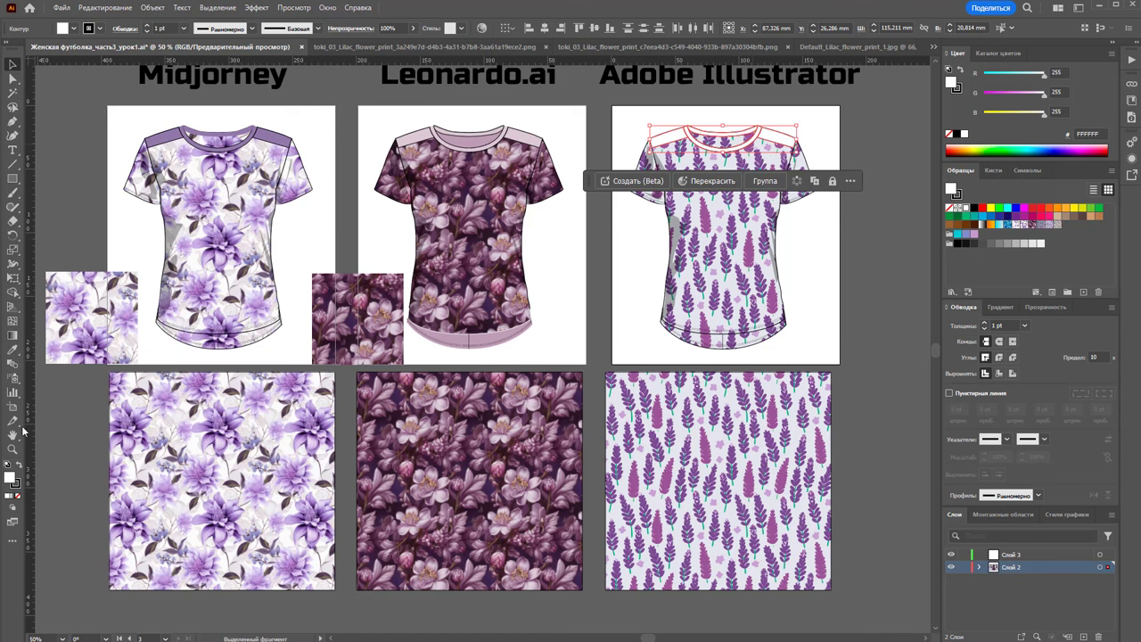
{"action": "left_click", "coordinate": [12, 349]}
{"action": "left_click", "coordinate": [156, 138]}
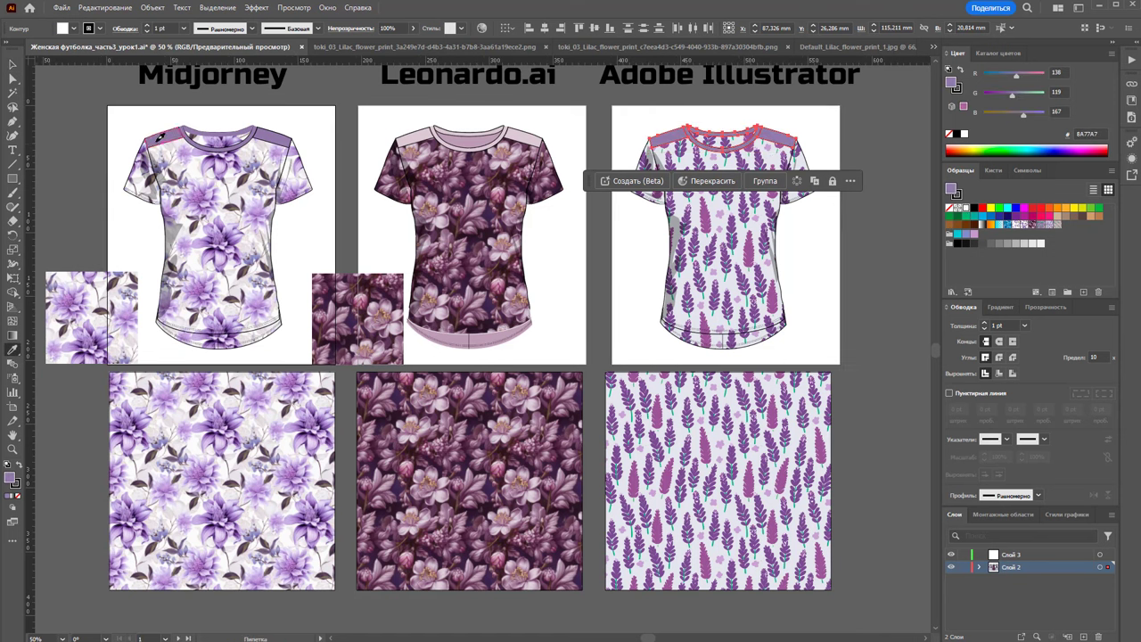
{"action": "left_click", "coordinate": [12, 64]}
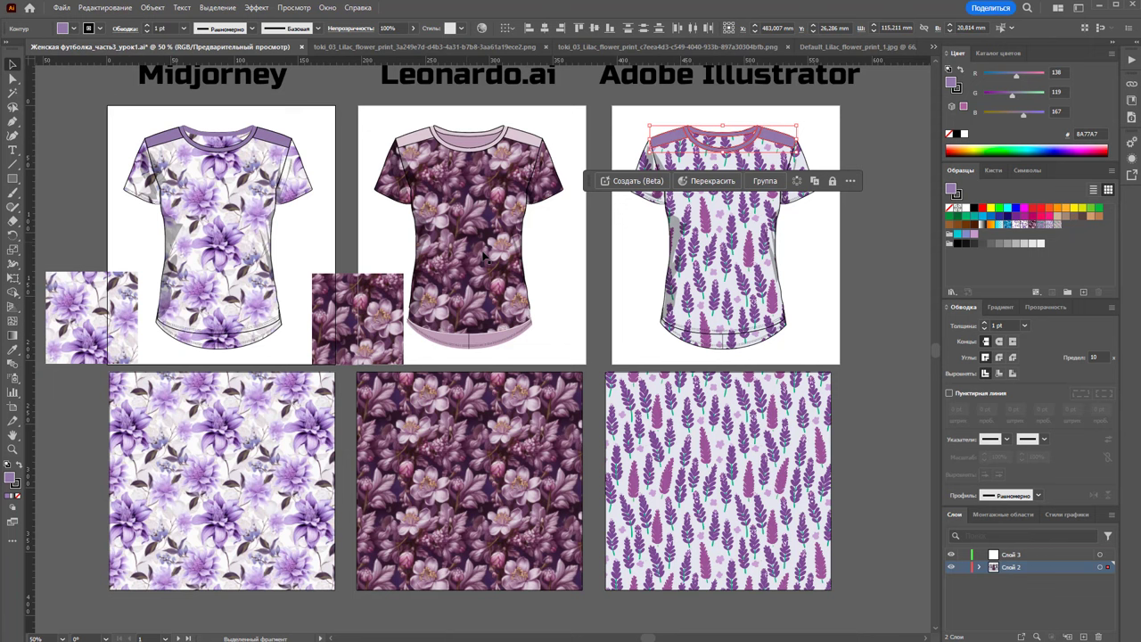
{"action": "left_click", "coordinate": [568, 276]}
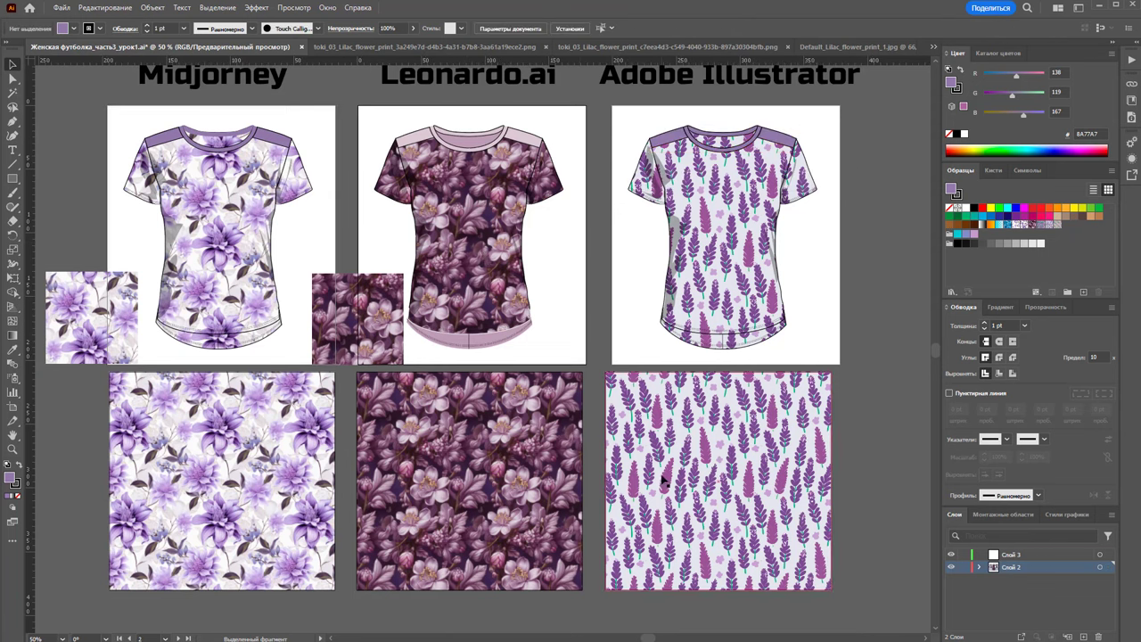
{"action": "left_click_drag", "start_coordinate": [663, 482], "coordinate": [792, 535]}
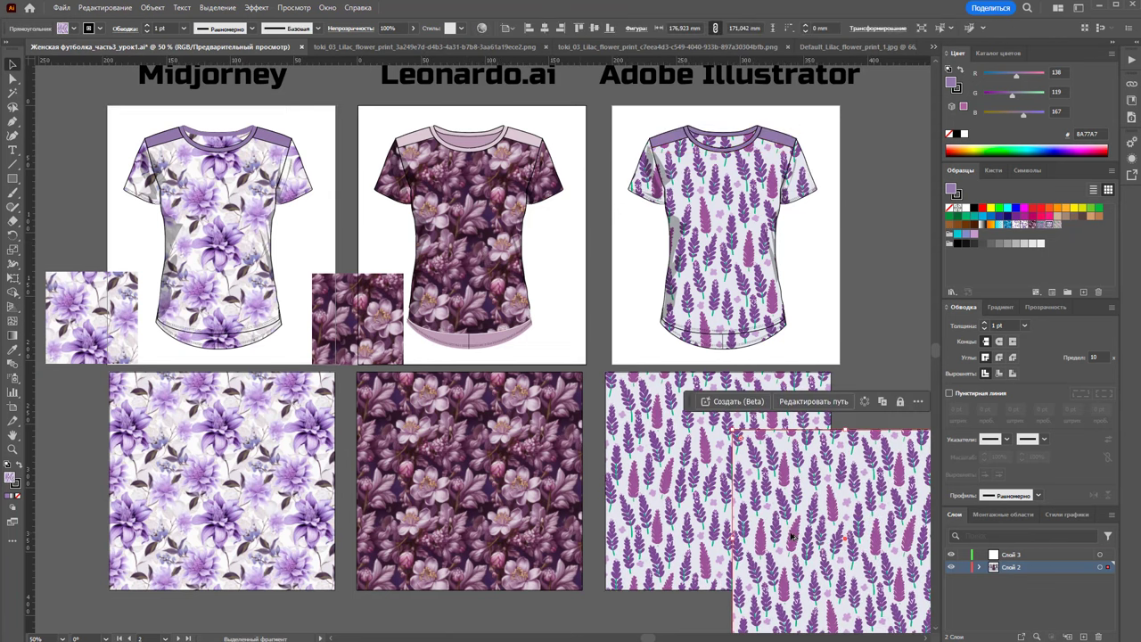
- Recolor the lavender tile copy, rotating the colour wheel toward red tones
{"action": "left_click", "coordinate": [483, 29]}
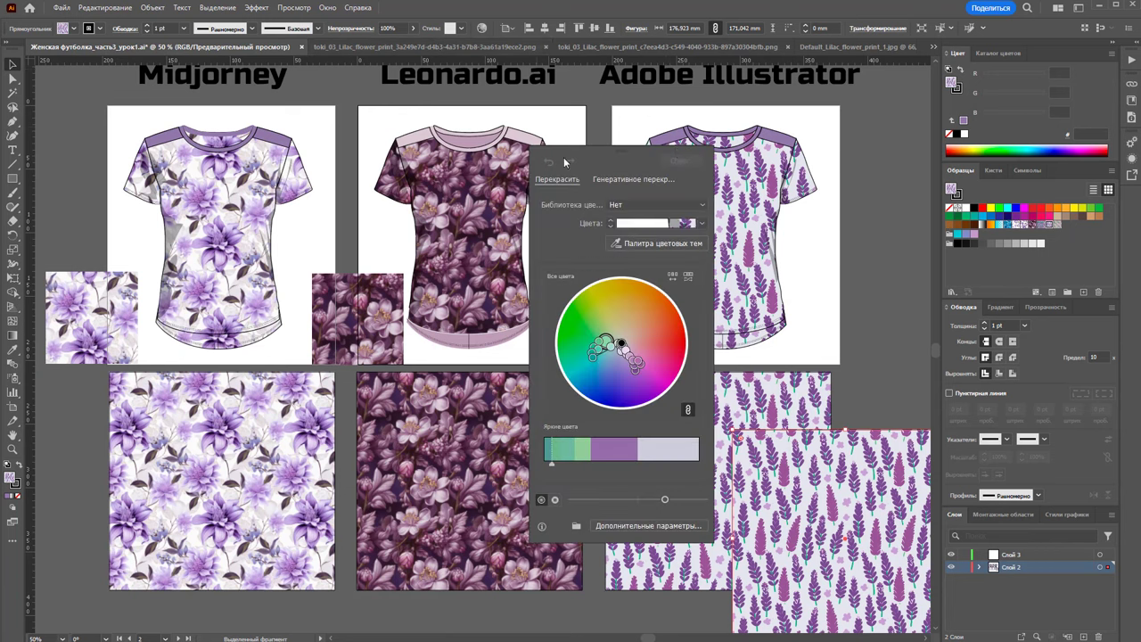
{"action": "left_click_drag", "start_coordinate": [626, 147], "coordinate": [484, 156]}
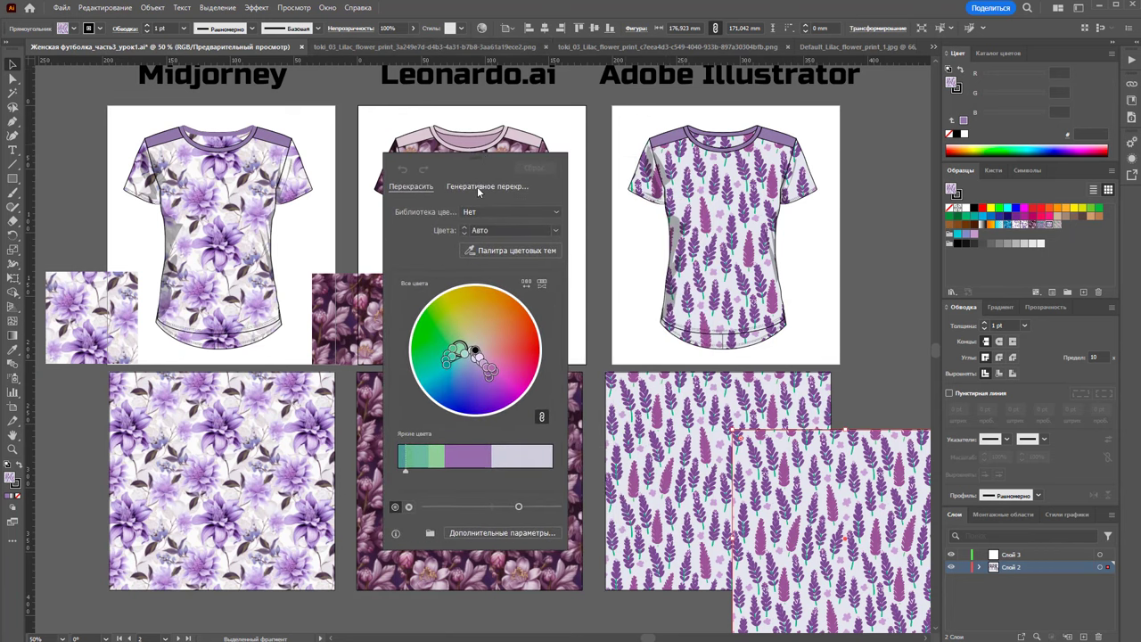
{"action": "left_click", "coordinate": [478, 188]}
{"action": "mouse_move", "coordinate": [475, 228]}
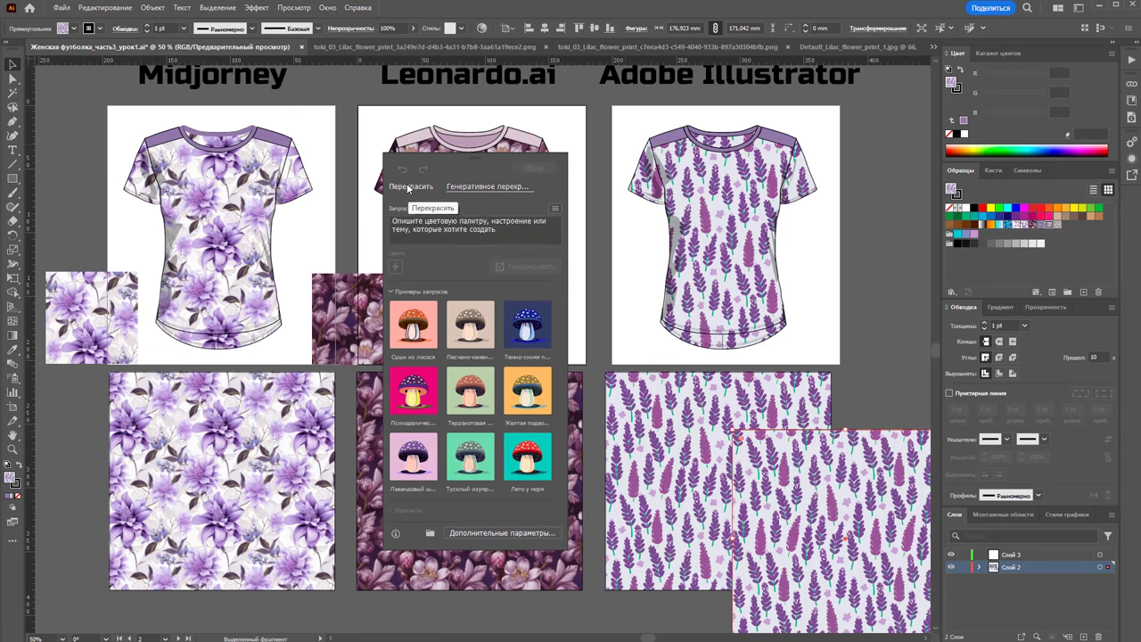
{"action": "left_click", "coordinate": [410, 188]}
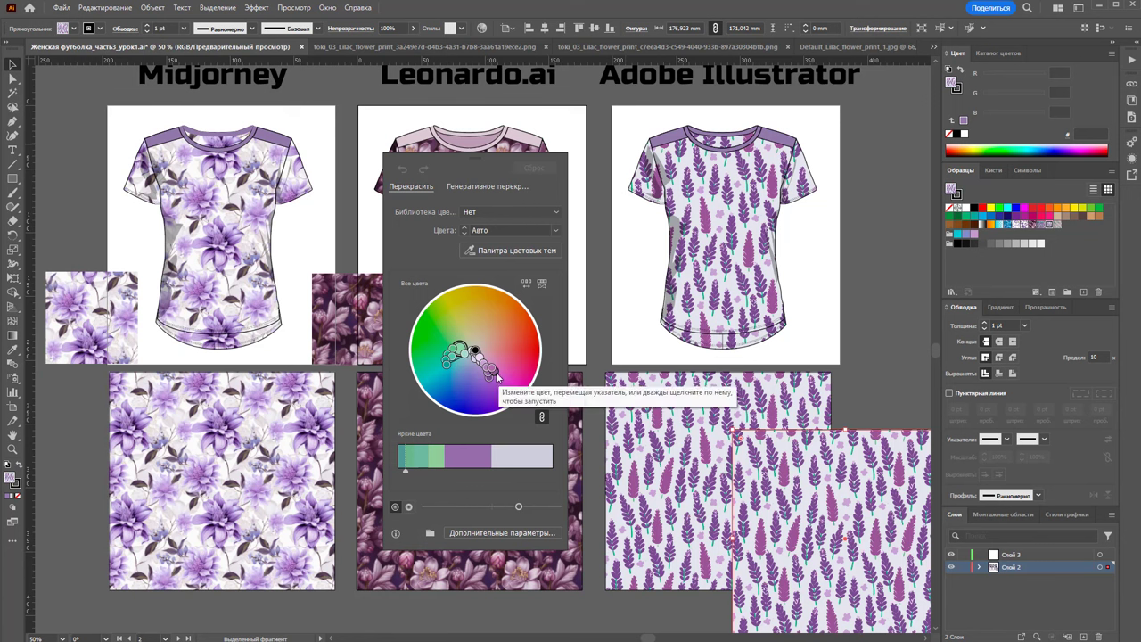
{"action": "mouse_move", "coordinate": [489, 368]}
{"action": "left_mouse_down"}
{"action": "mouse_move", "coordinate": [482, 337]}
{"action": "mouse_move", "coordinate": [505, 358]}
{"action": "left_mouse_up"}
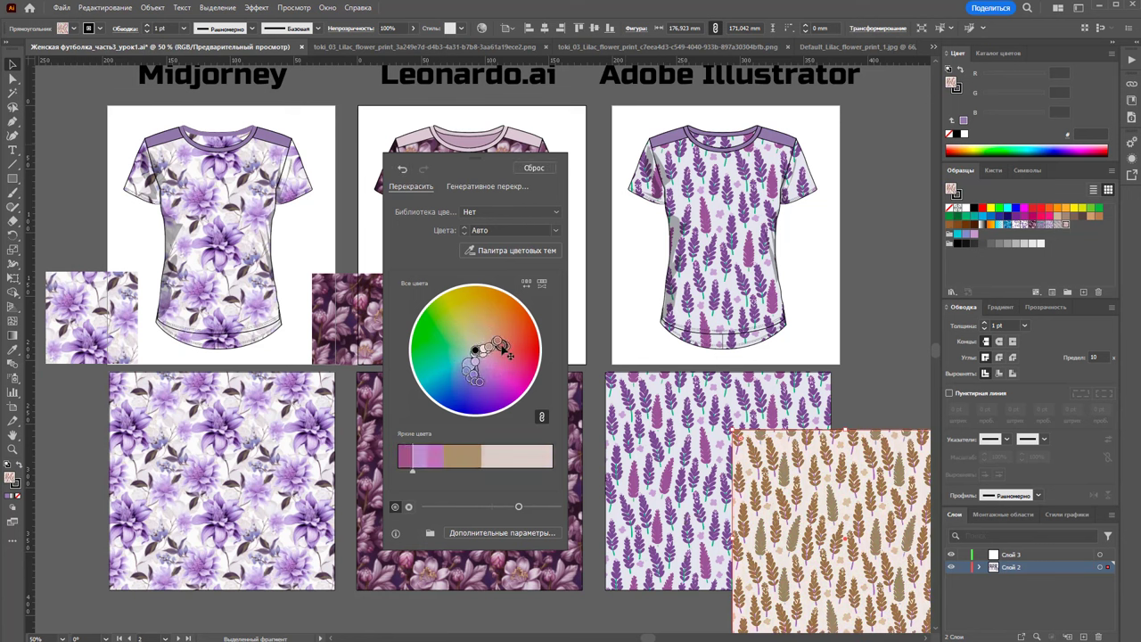
- Cancel the recolouring from Advanced Options and delete the tile copy
{"action": "left_click", "coordinate": [519, 533]}
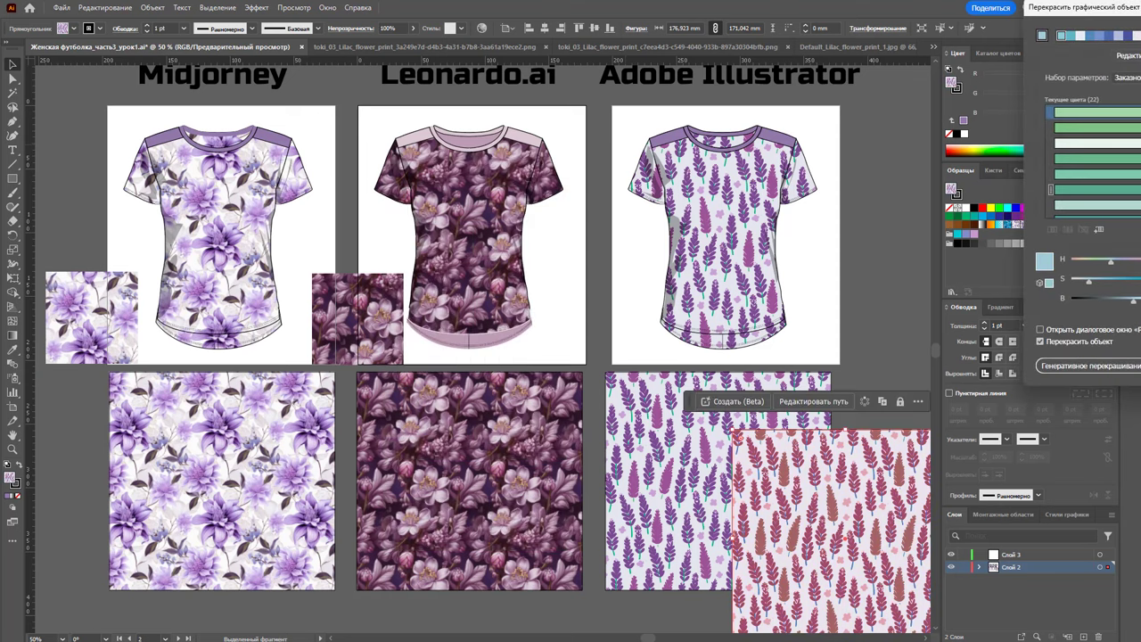
{"action": "left_click_drag", "start_coordinate": [1087, 7], "coordinate": [216, 104]}
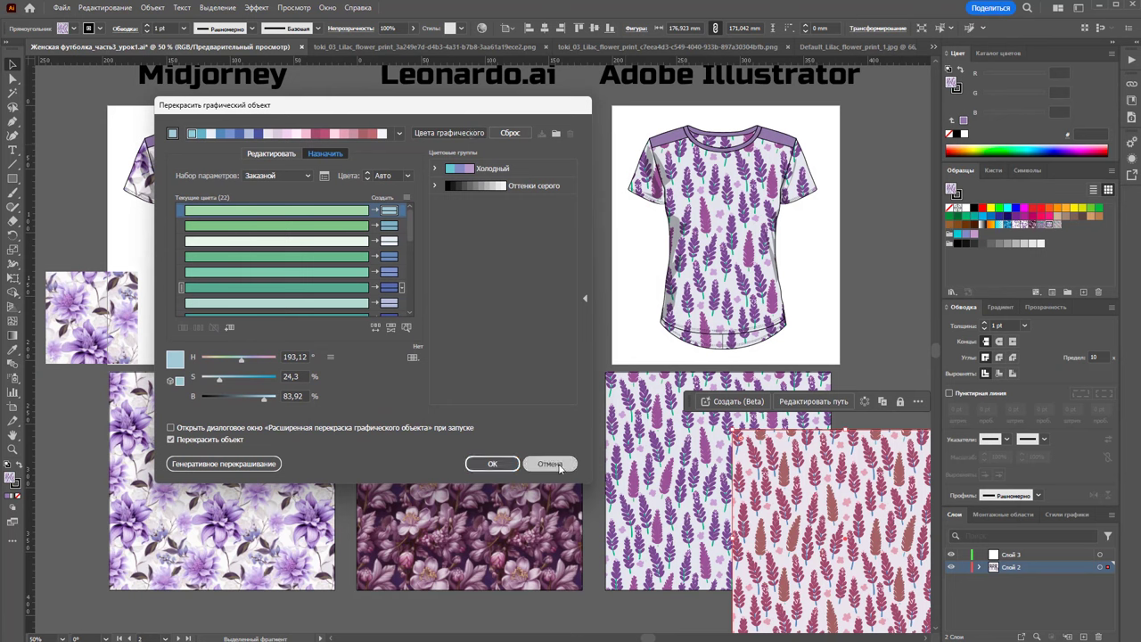
{"action": "left_click", "coordinate": [492, 463]}
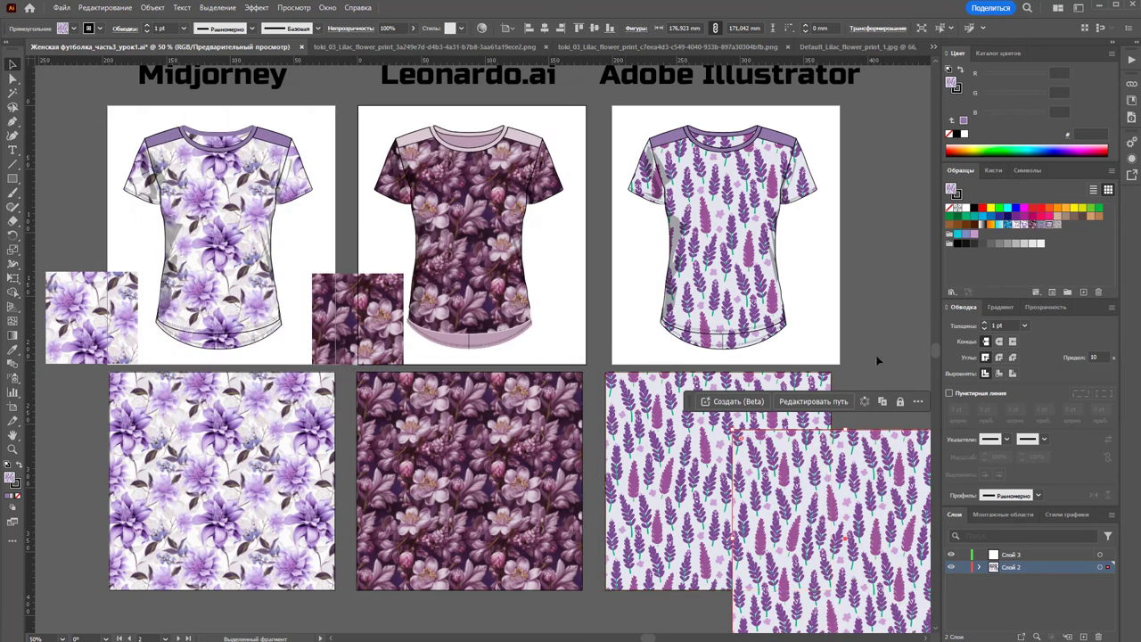
{"action": "key", "text": "Delete"}
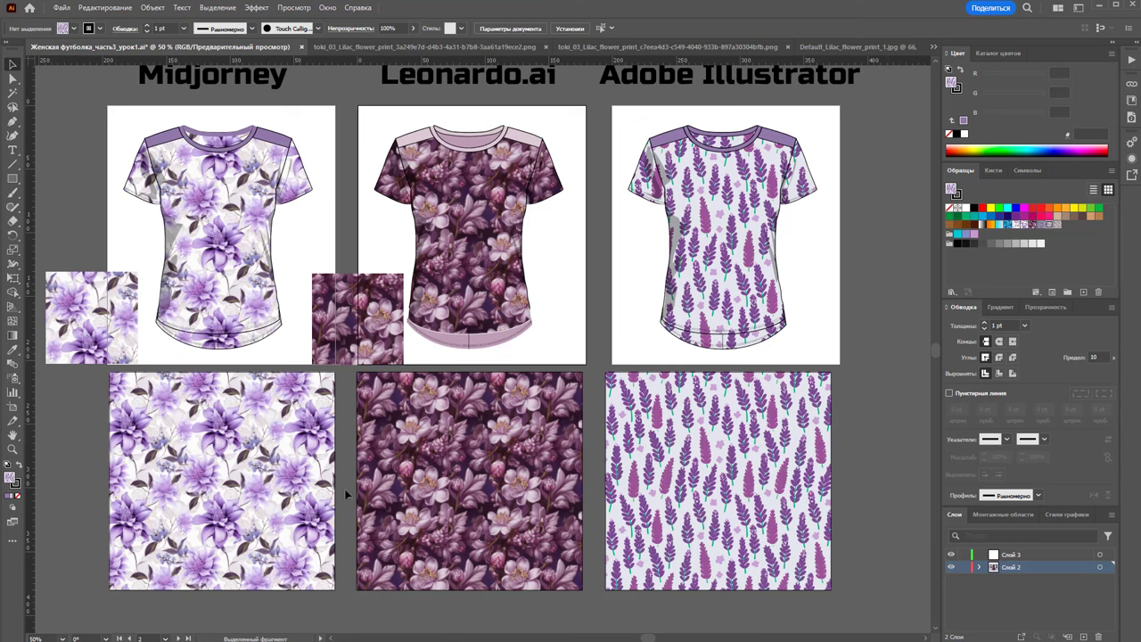
{"action": "scroll", "coordinate": [347, 494], "scroll_direction": "up", "scroll_amount": 1}
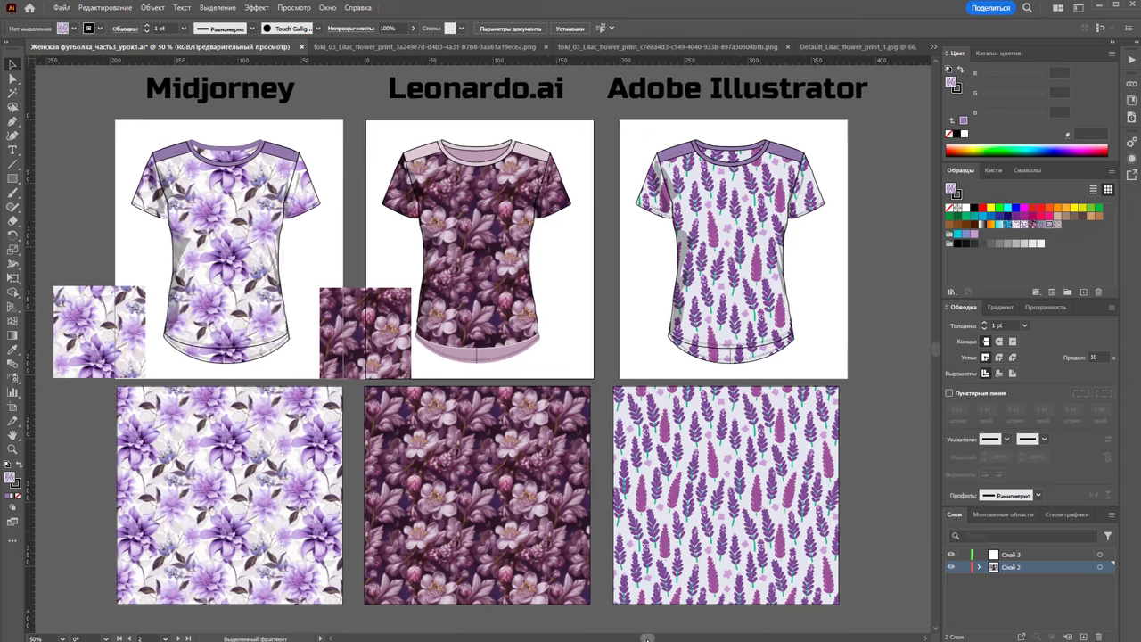
{"action": "scroll", "coordinate": [611, 566], "scroll_direction": "up", "scroll_amount": 1}
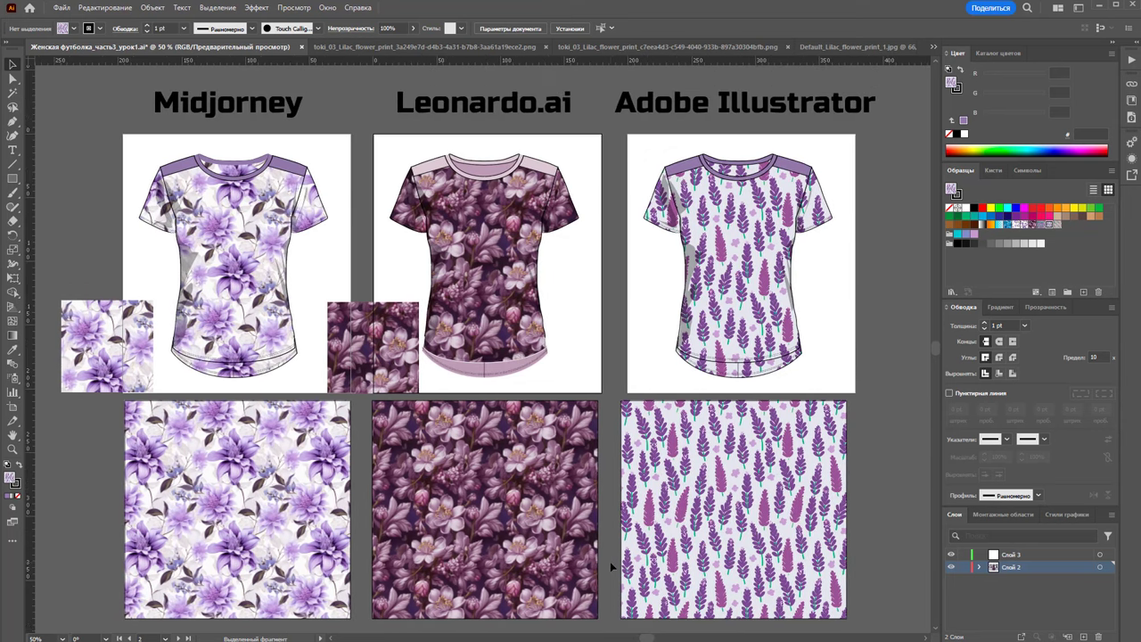
{"action": "scroll", "coordinate": [611, 566], "scroll_direction": "down", "scroll_amount": 1}
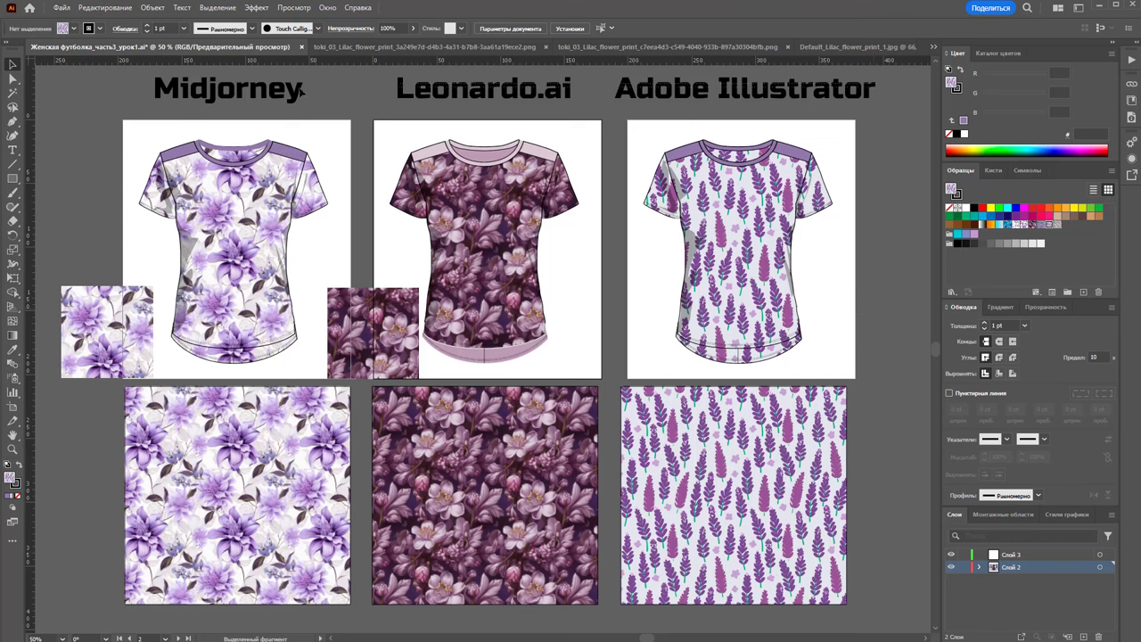
- Make the Midjorney, Leonardo.ai and Adobe Illustrator titles white, then deselect them
{"action": "left_click", "coordinate": [241, 98]}
{"action": "left_click", "coordinate": [239, 98]}
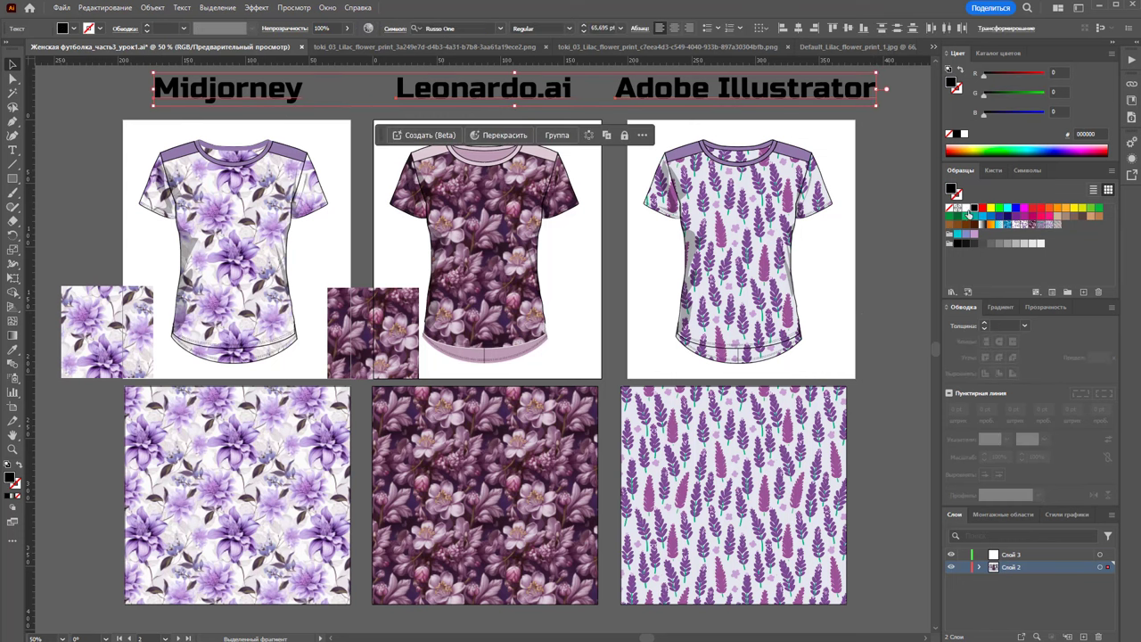
{"action": "left_click", "coordinate": [885, 245]}
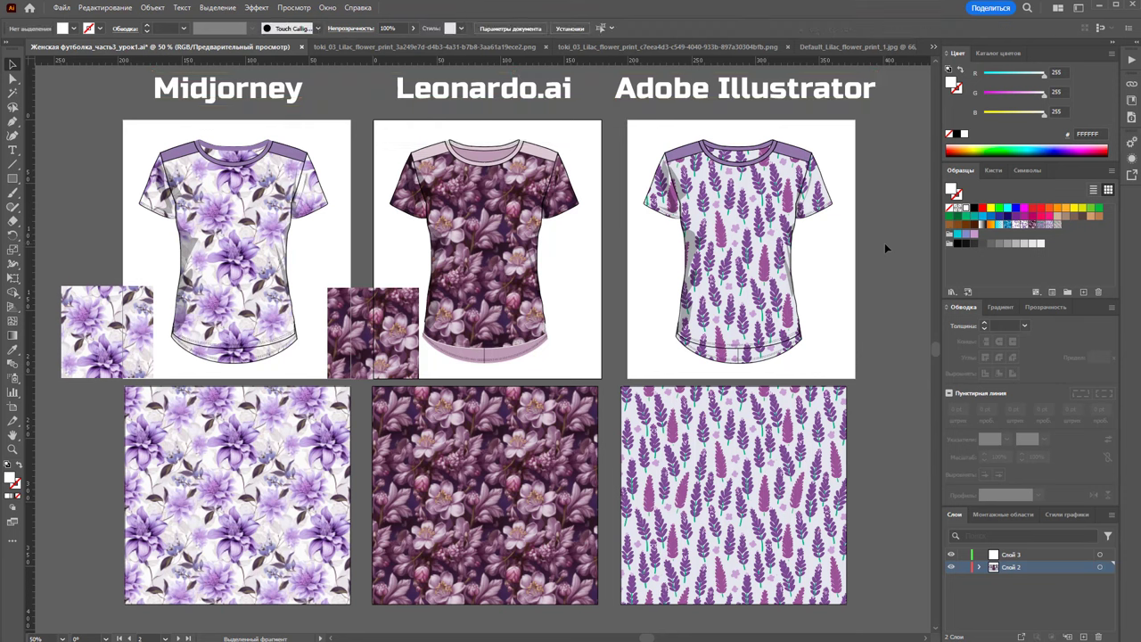